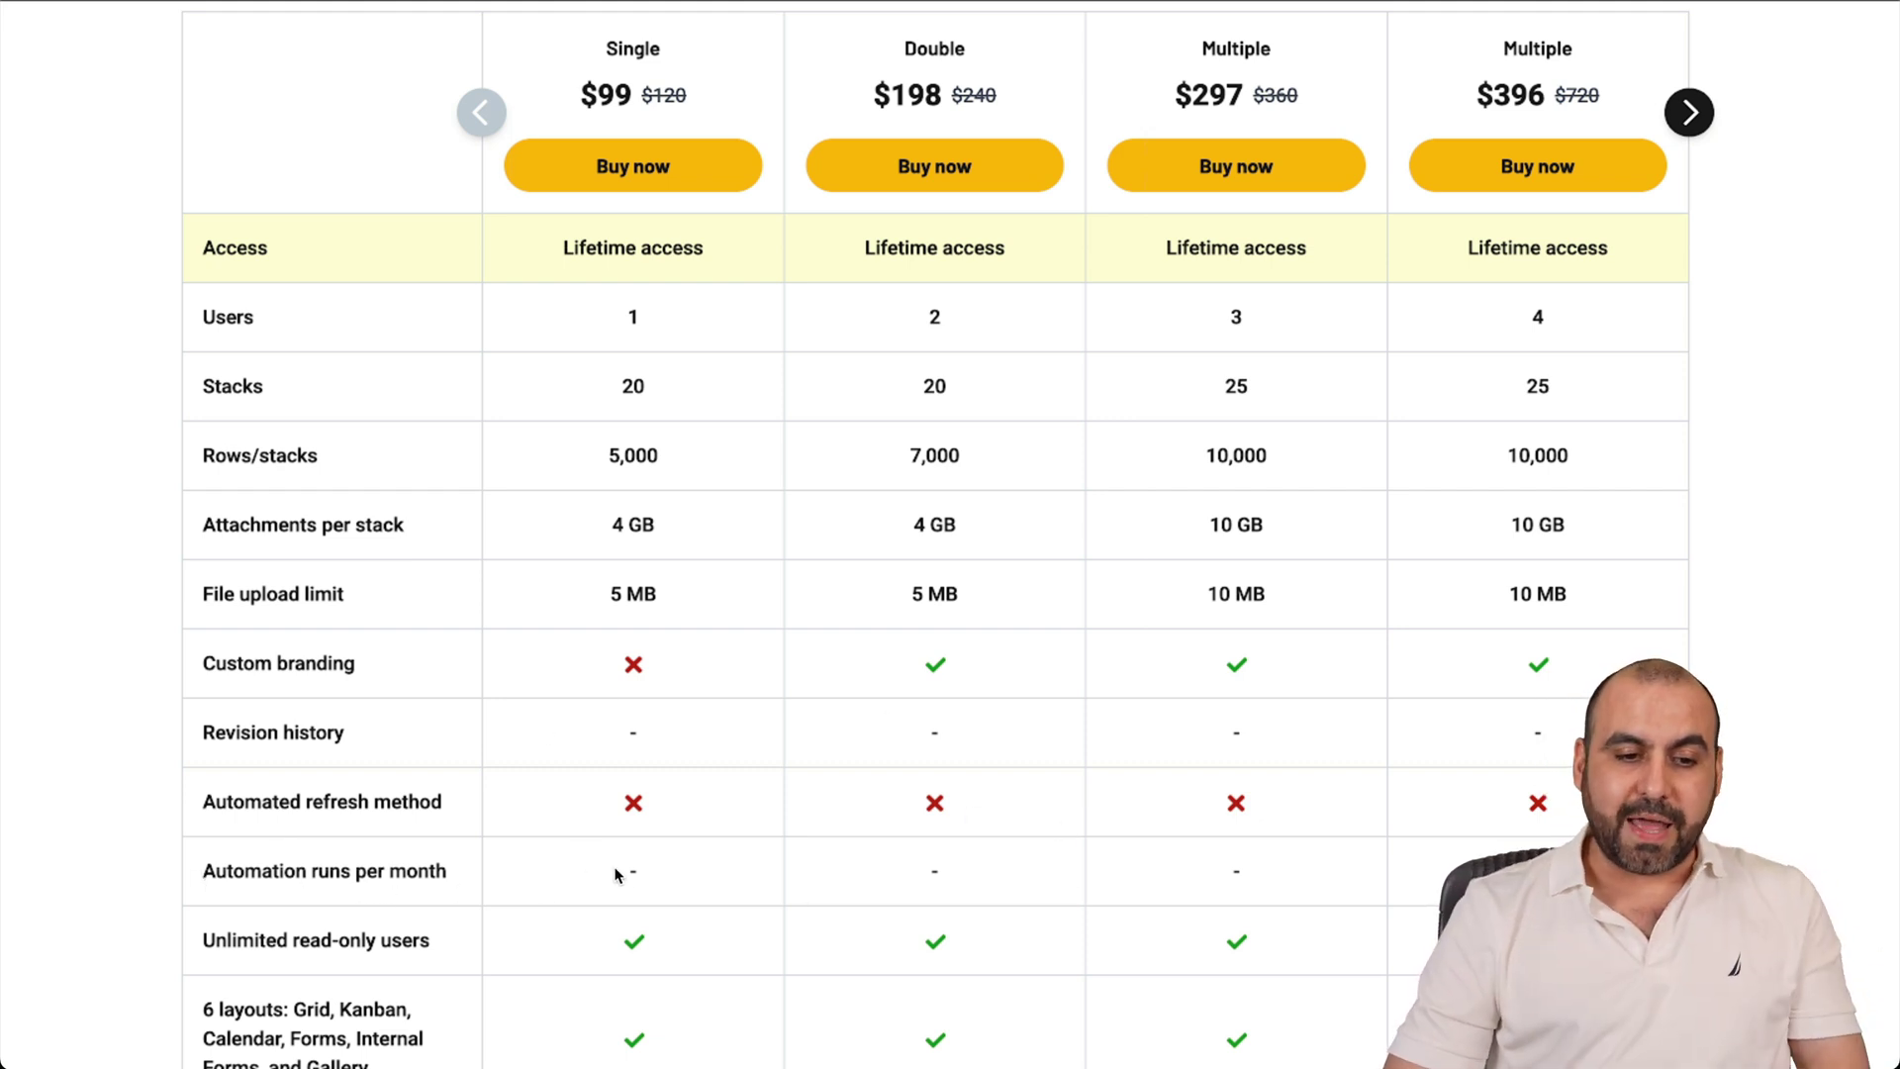
# Scroll down to the workspaces on the dashboard and open the Sales CRM stack
pyautogui.scroll(-2, 1107, 608)
pyautogui.scroll(-10, 1107, 608)
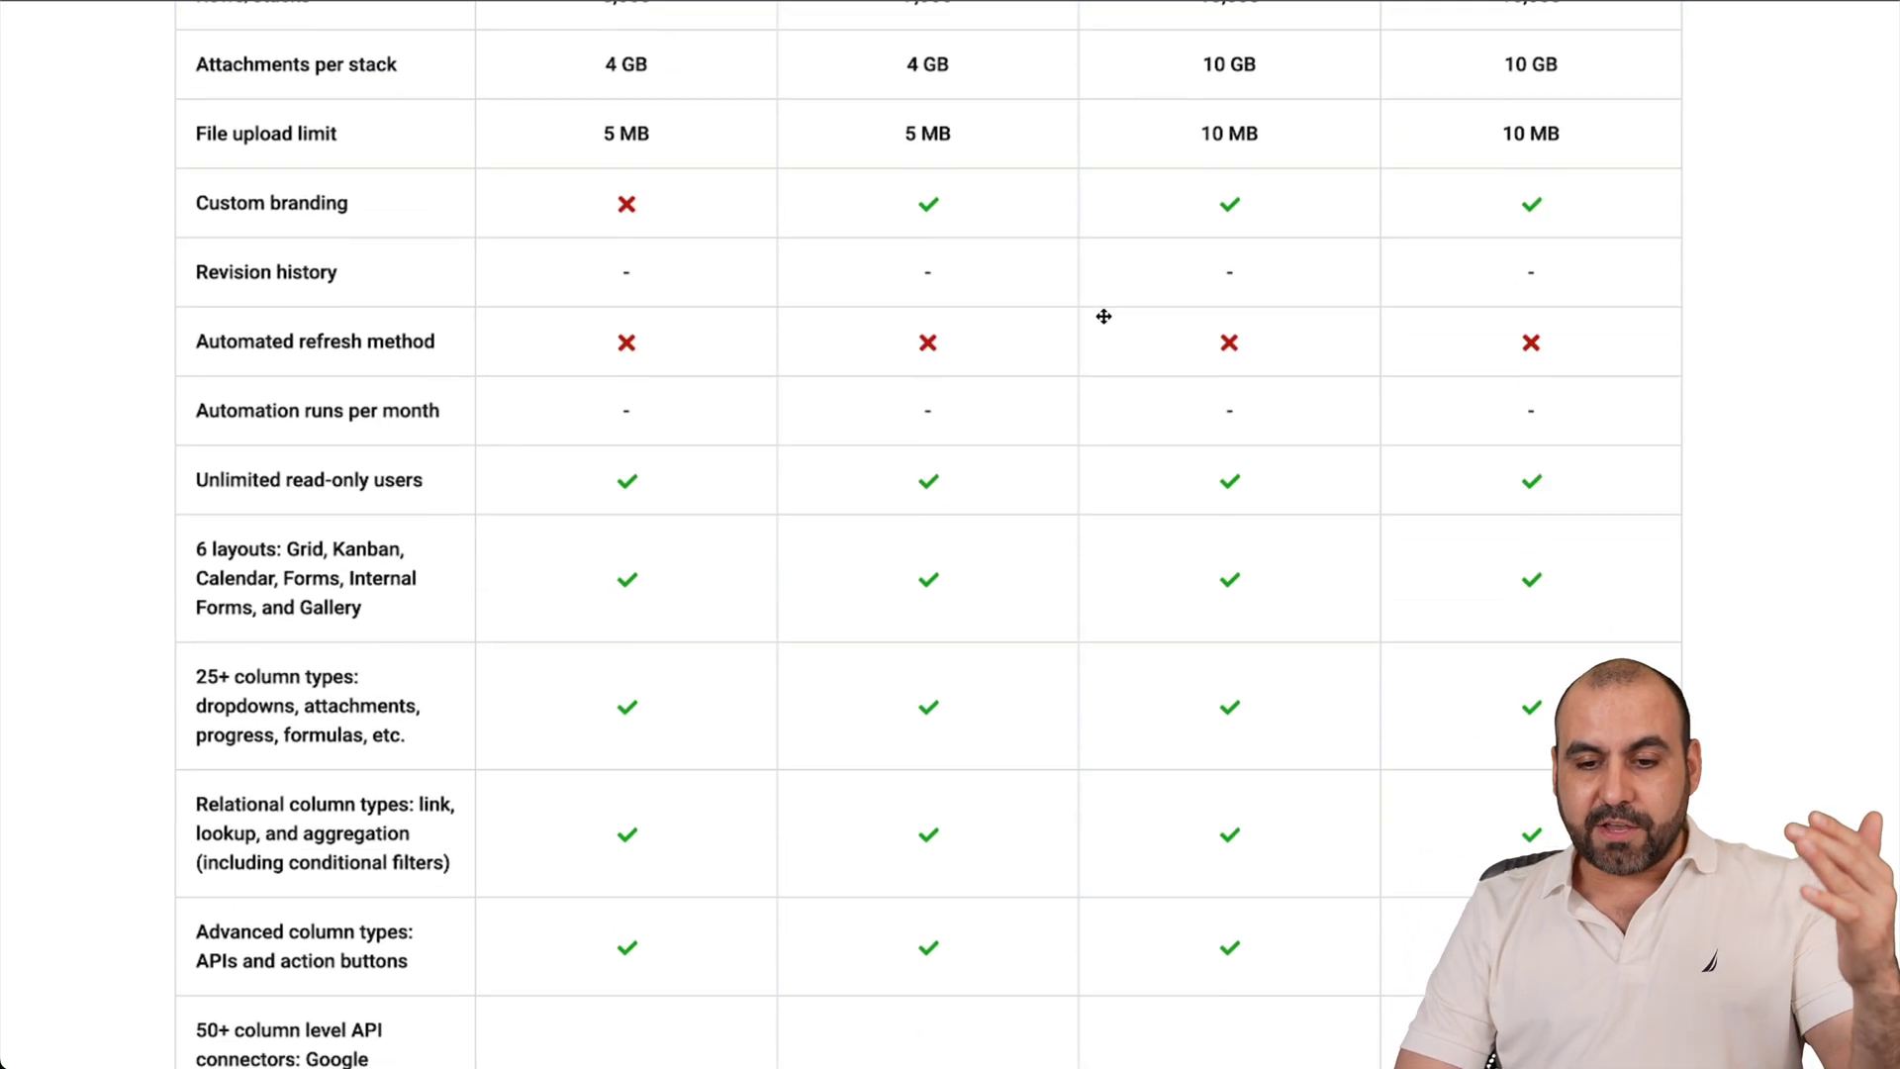
pyautogui.scroll(-2, 1209, 208)
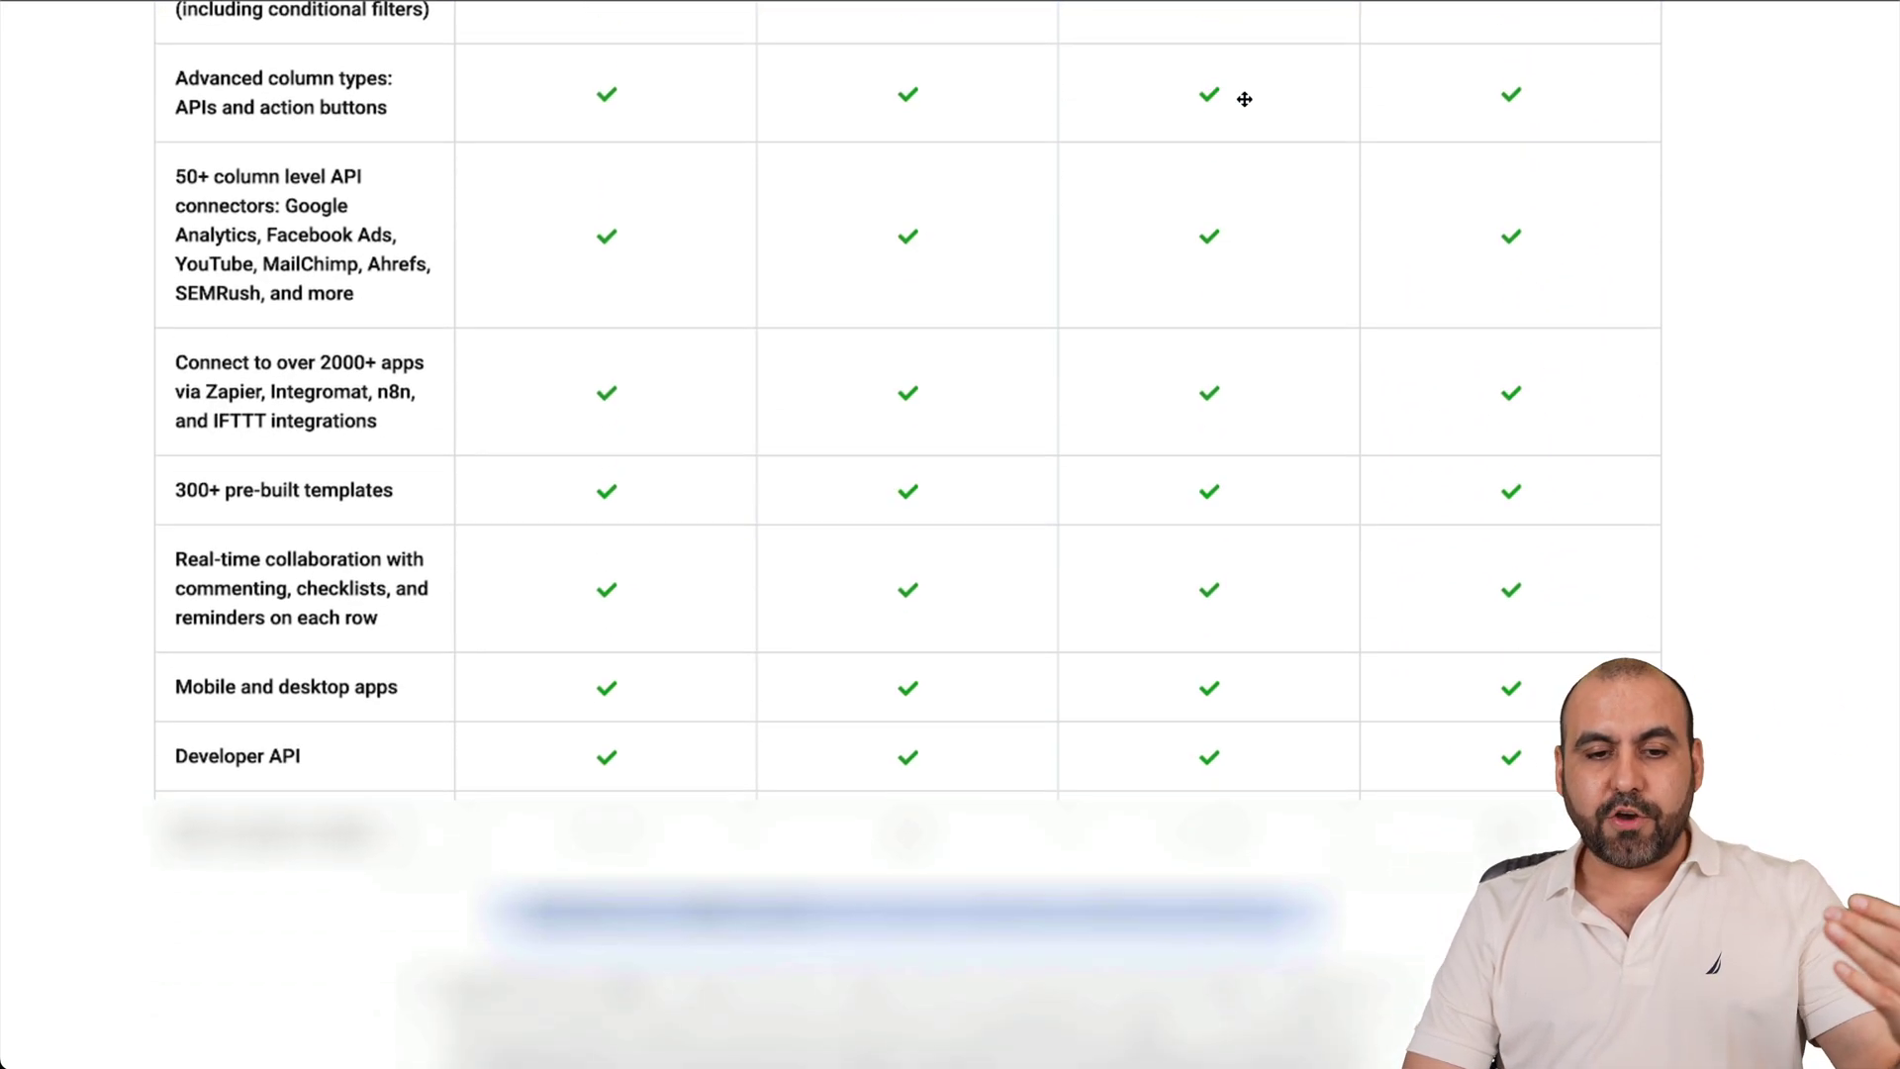
pyautogui.scroll(3, 1252, 149)
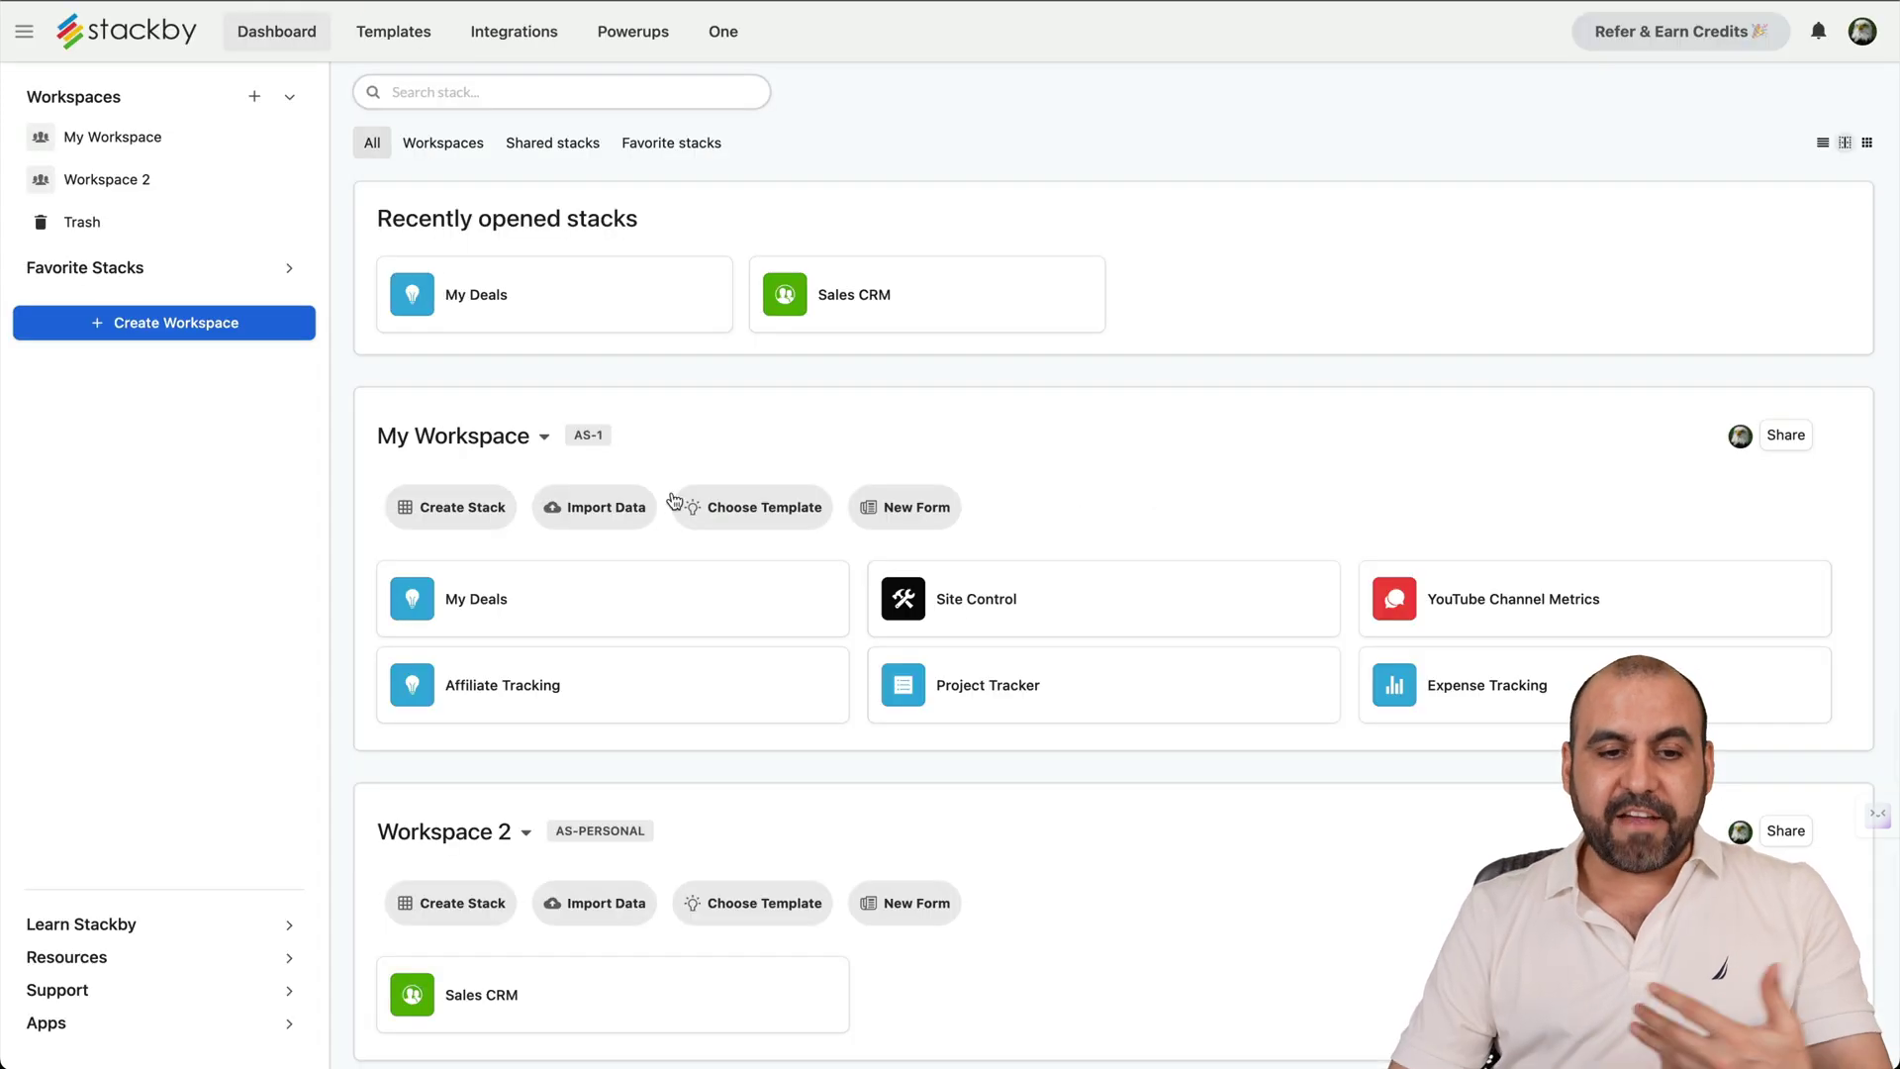
pyautogui.scroll(-1, 675, 501)
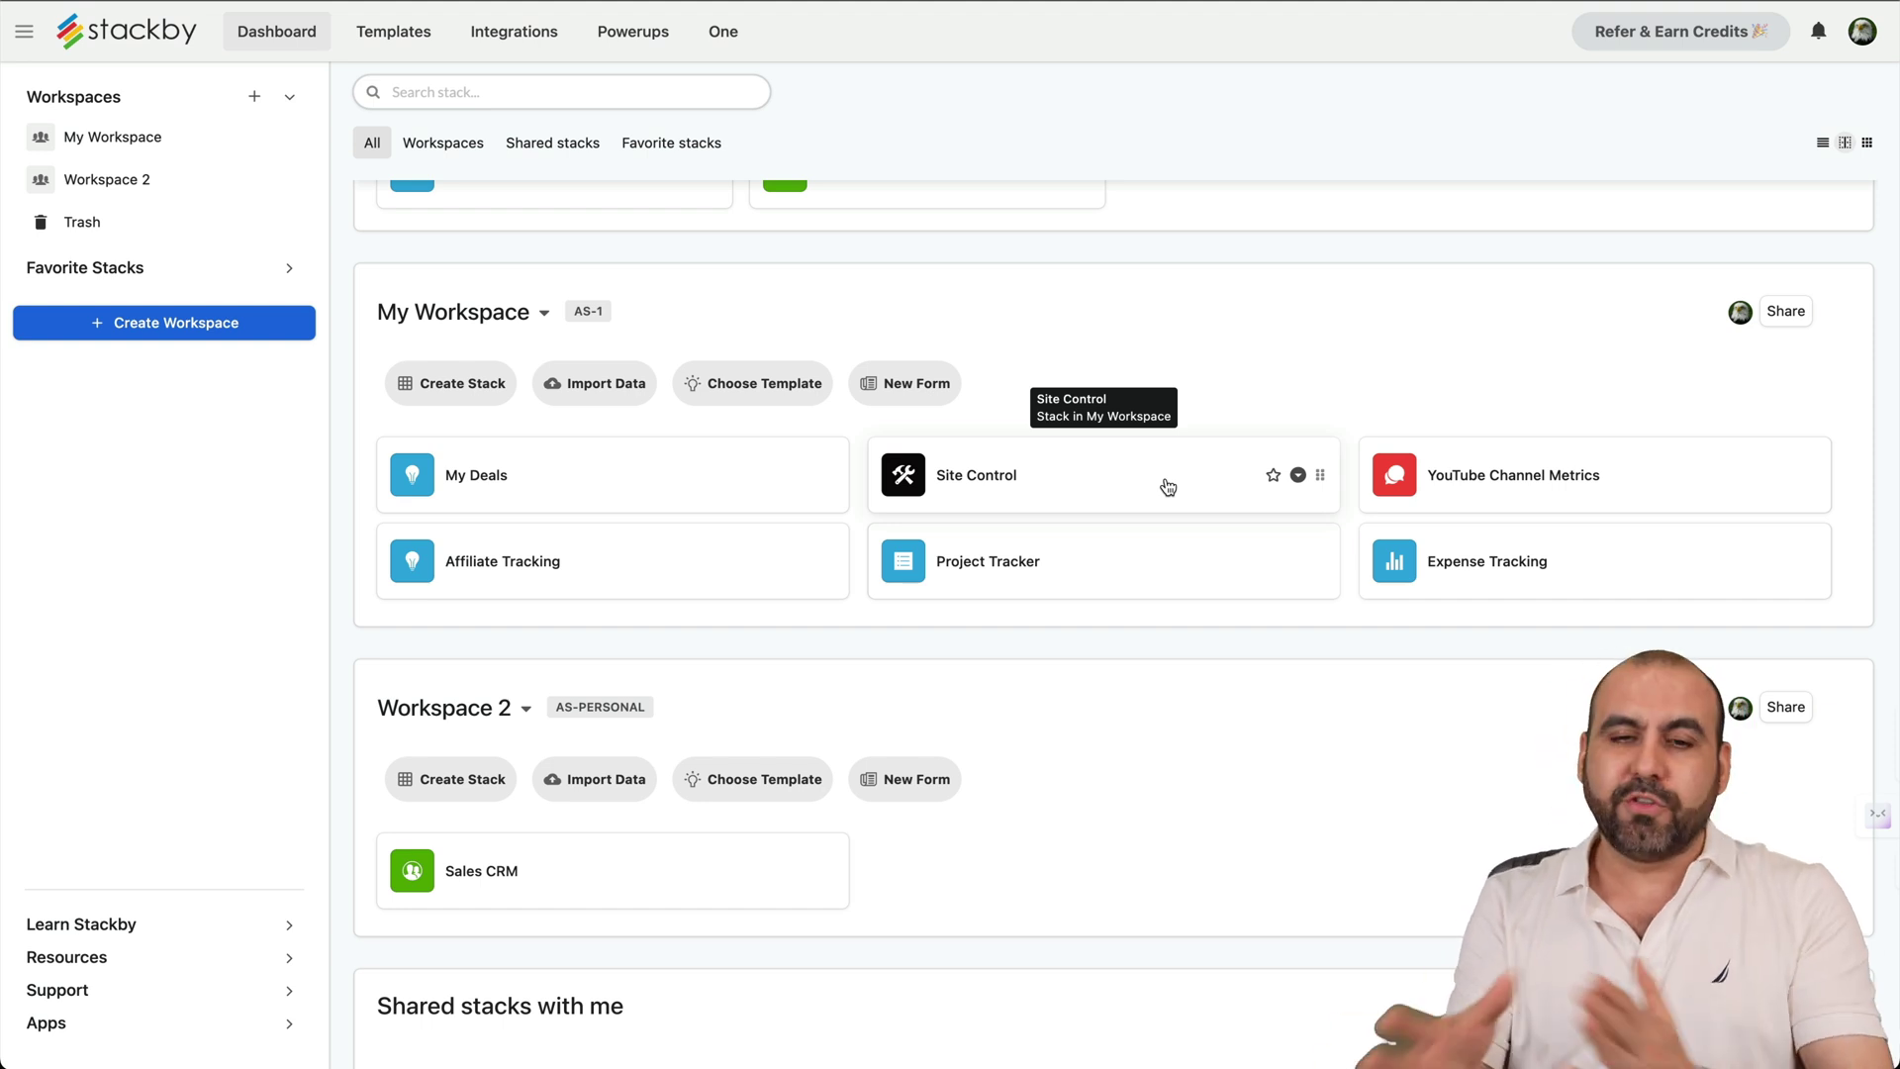
pyautogui.click(566, 484)
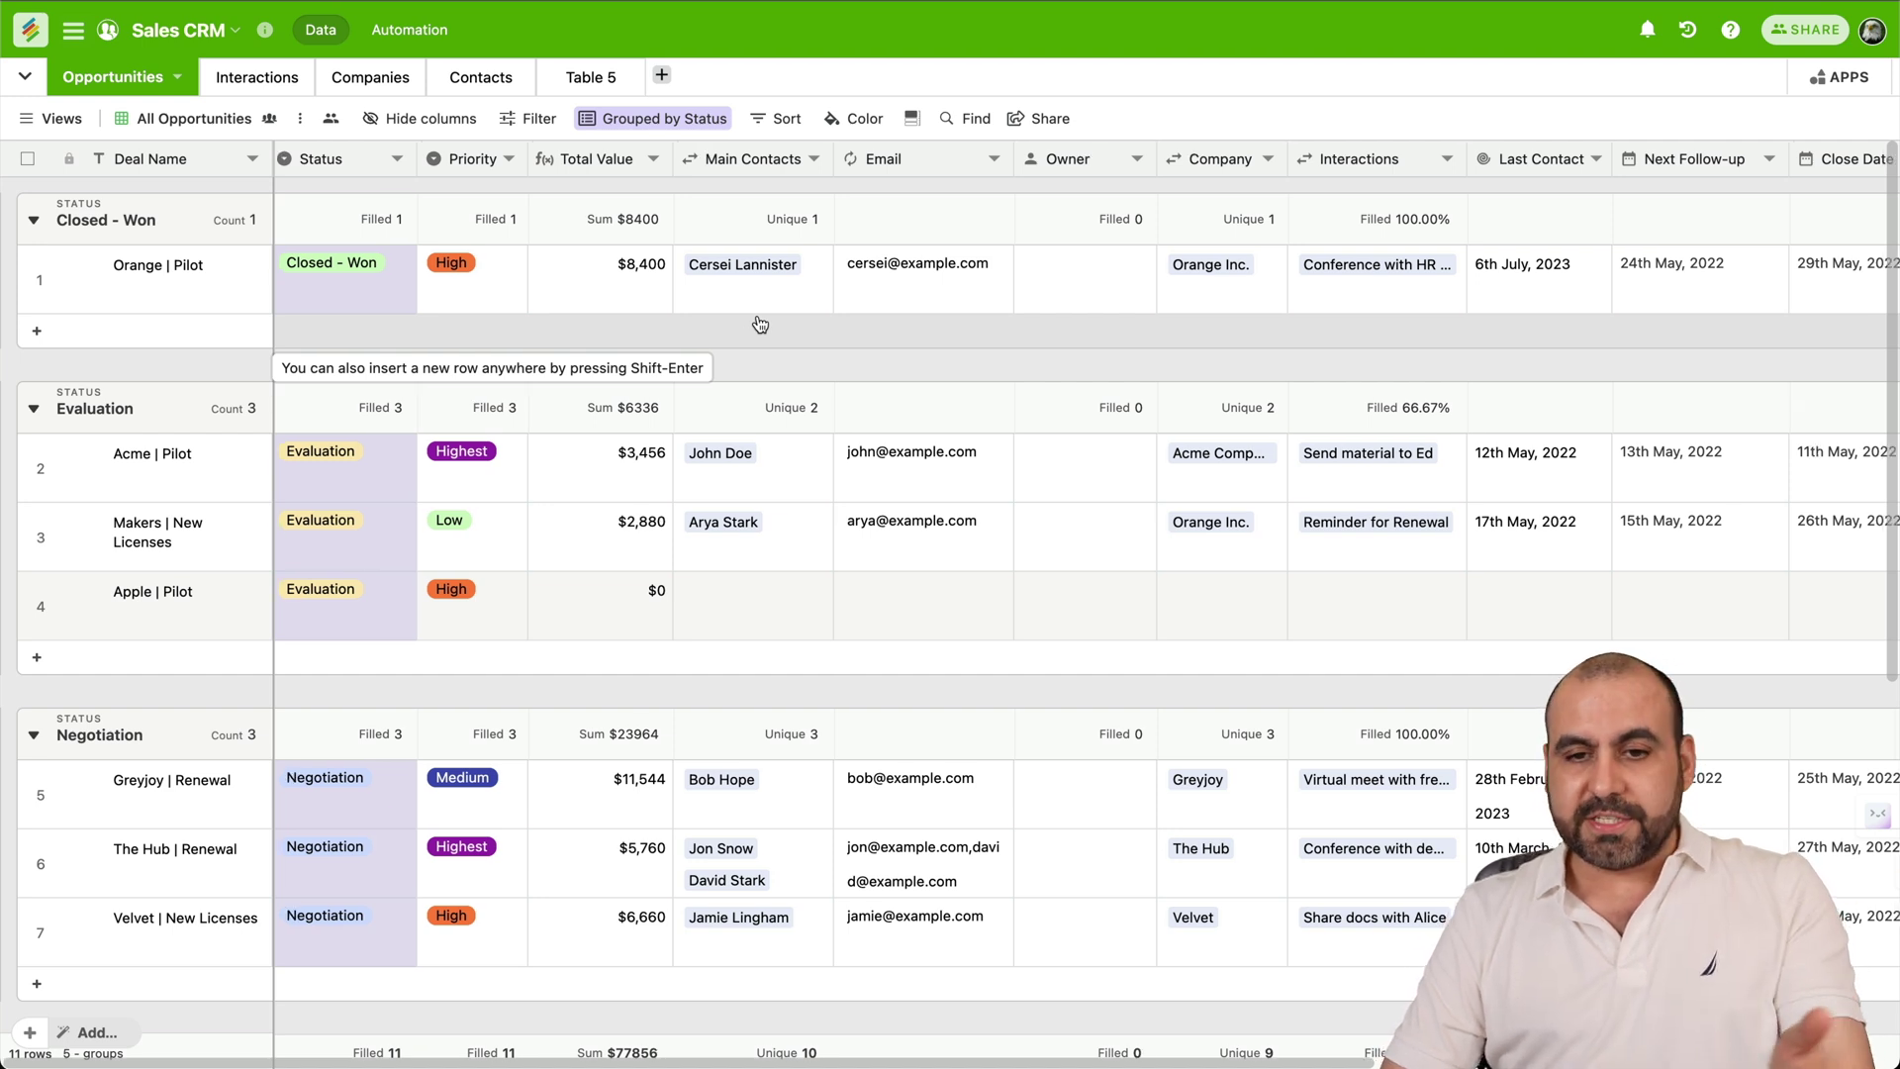
pyautogui.hscroll(6, 760, 325)
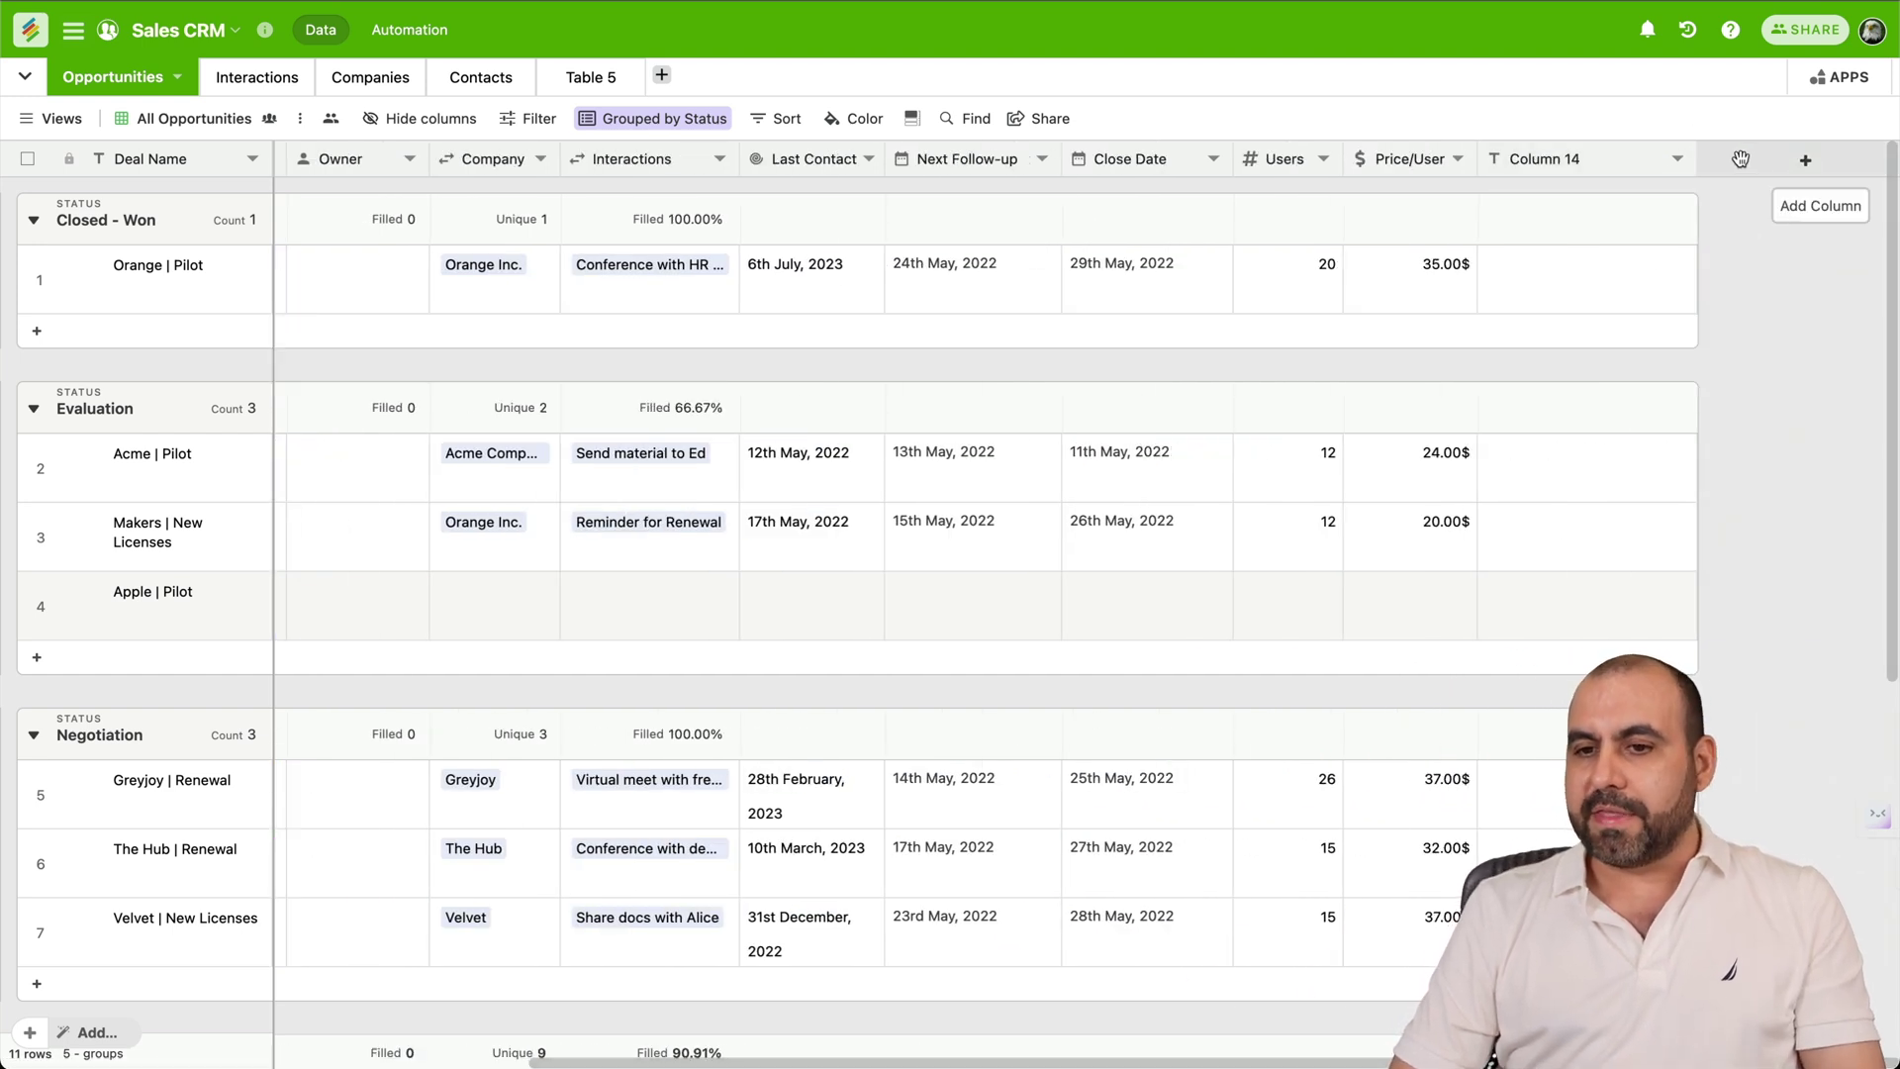
pyautogui.click(1594, 154)
pyautogui.doubleClick(1593, 154)
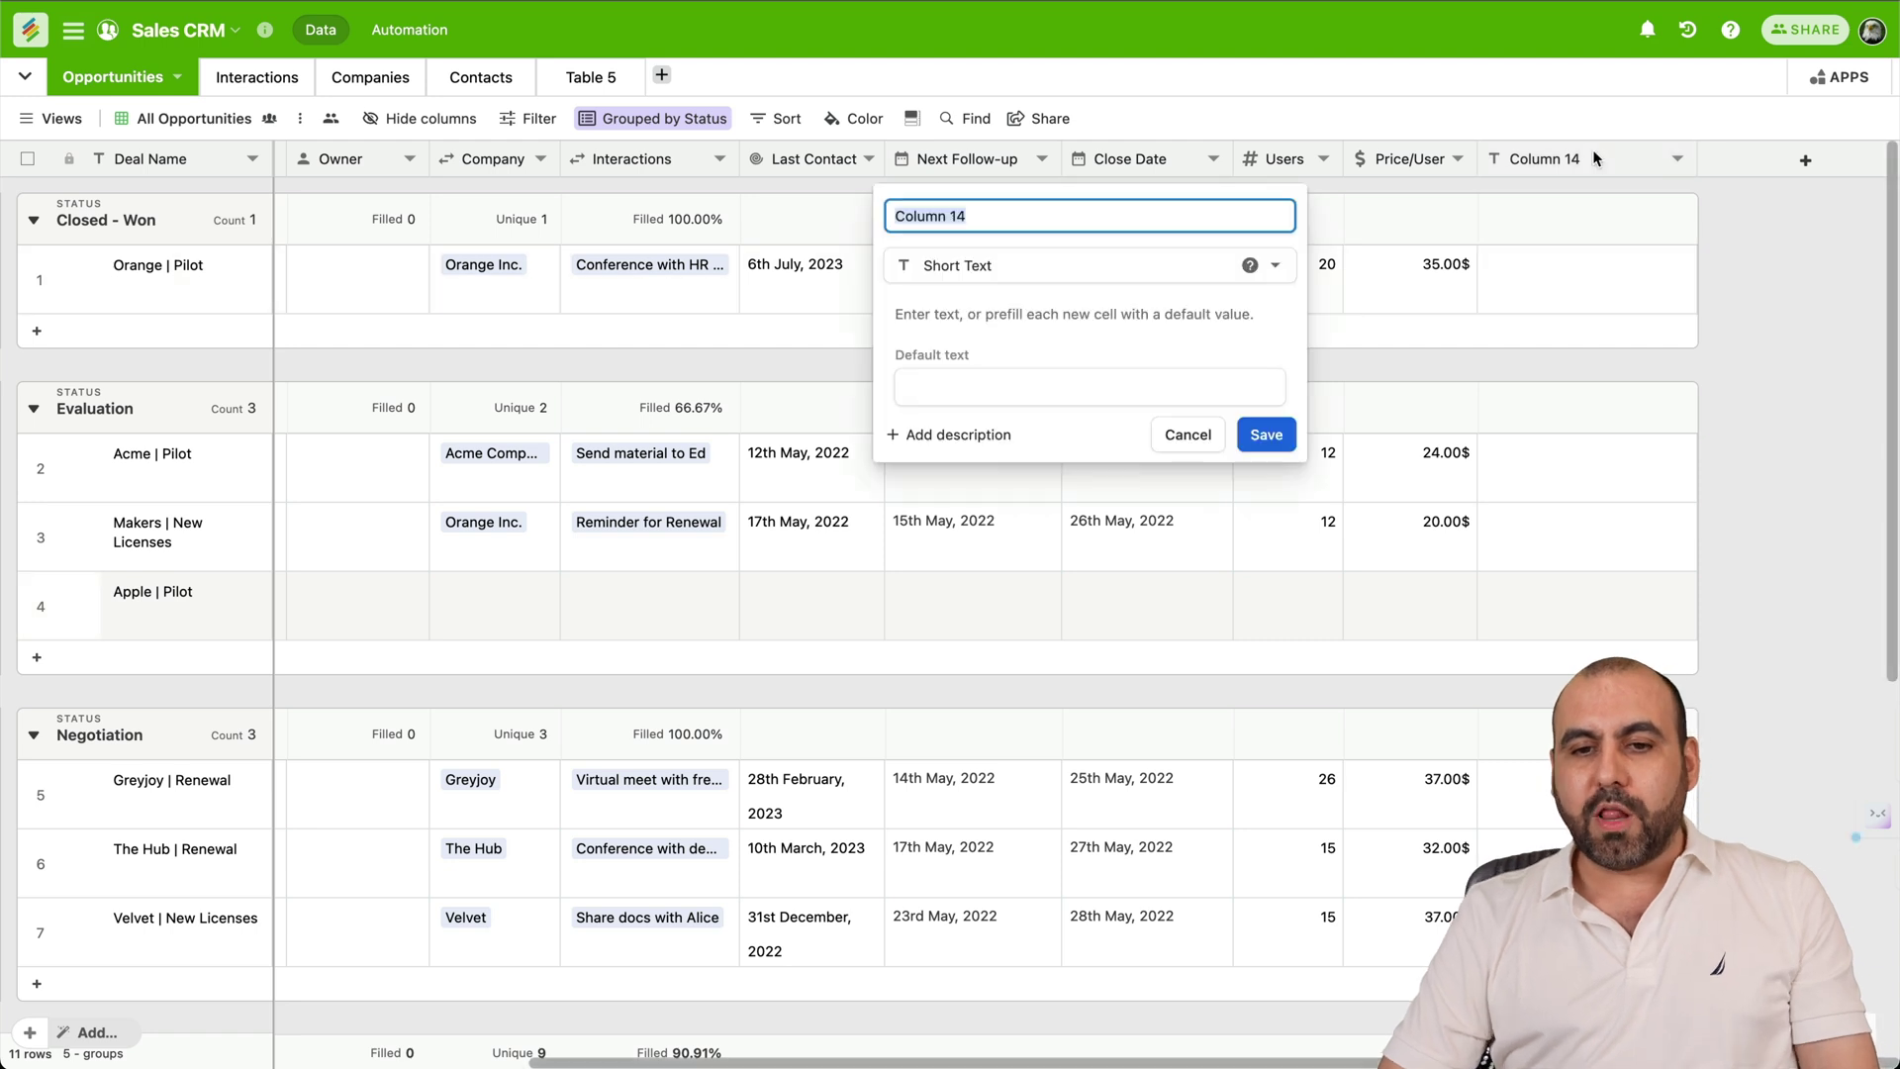
pyautogui.write('TEST')
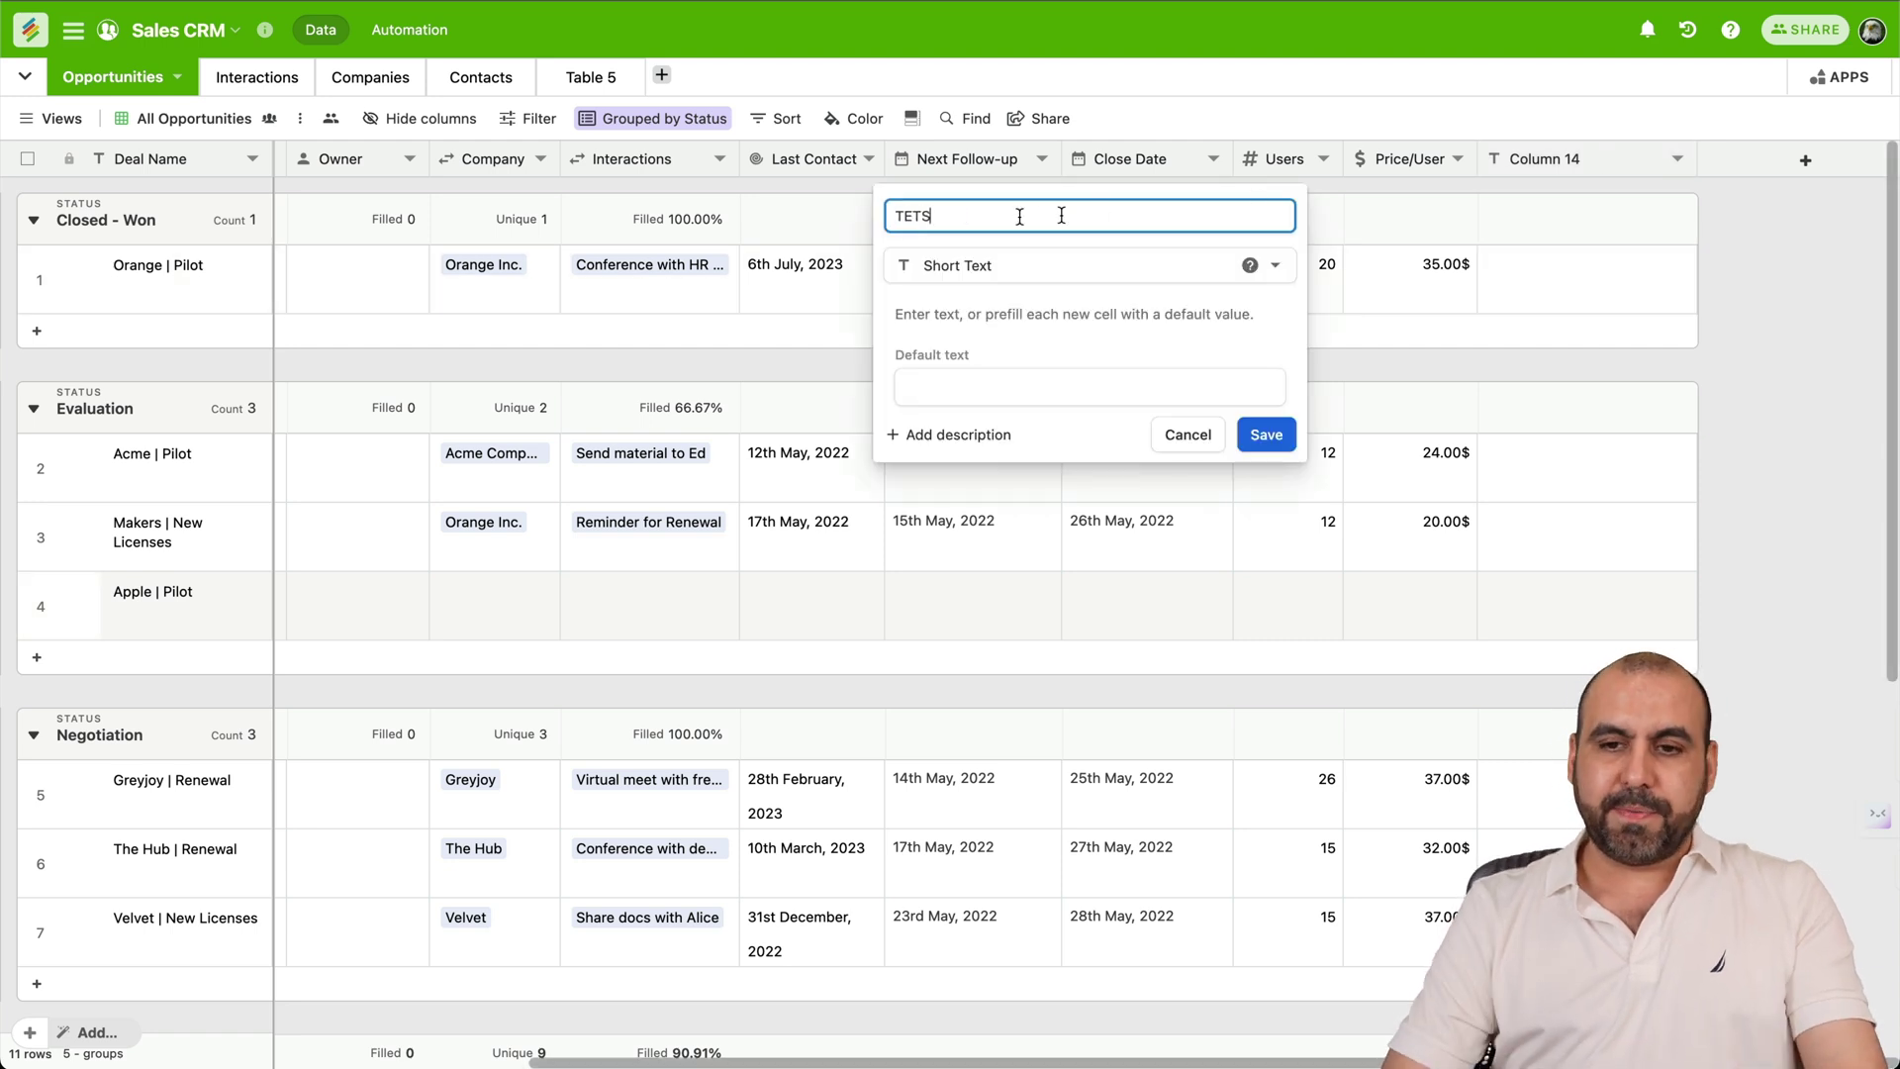
pyautogui.press('BackSpace')
pyautogui.press('BackSpace')
pyautogui.press('BackSpace')
pyautogui.press('BackSpace')
pyautogui.write('TEST')
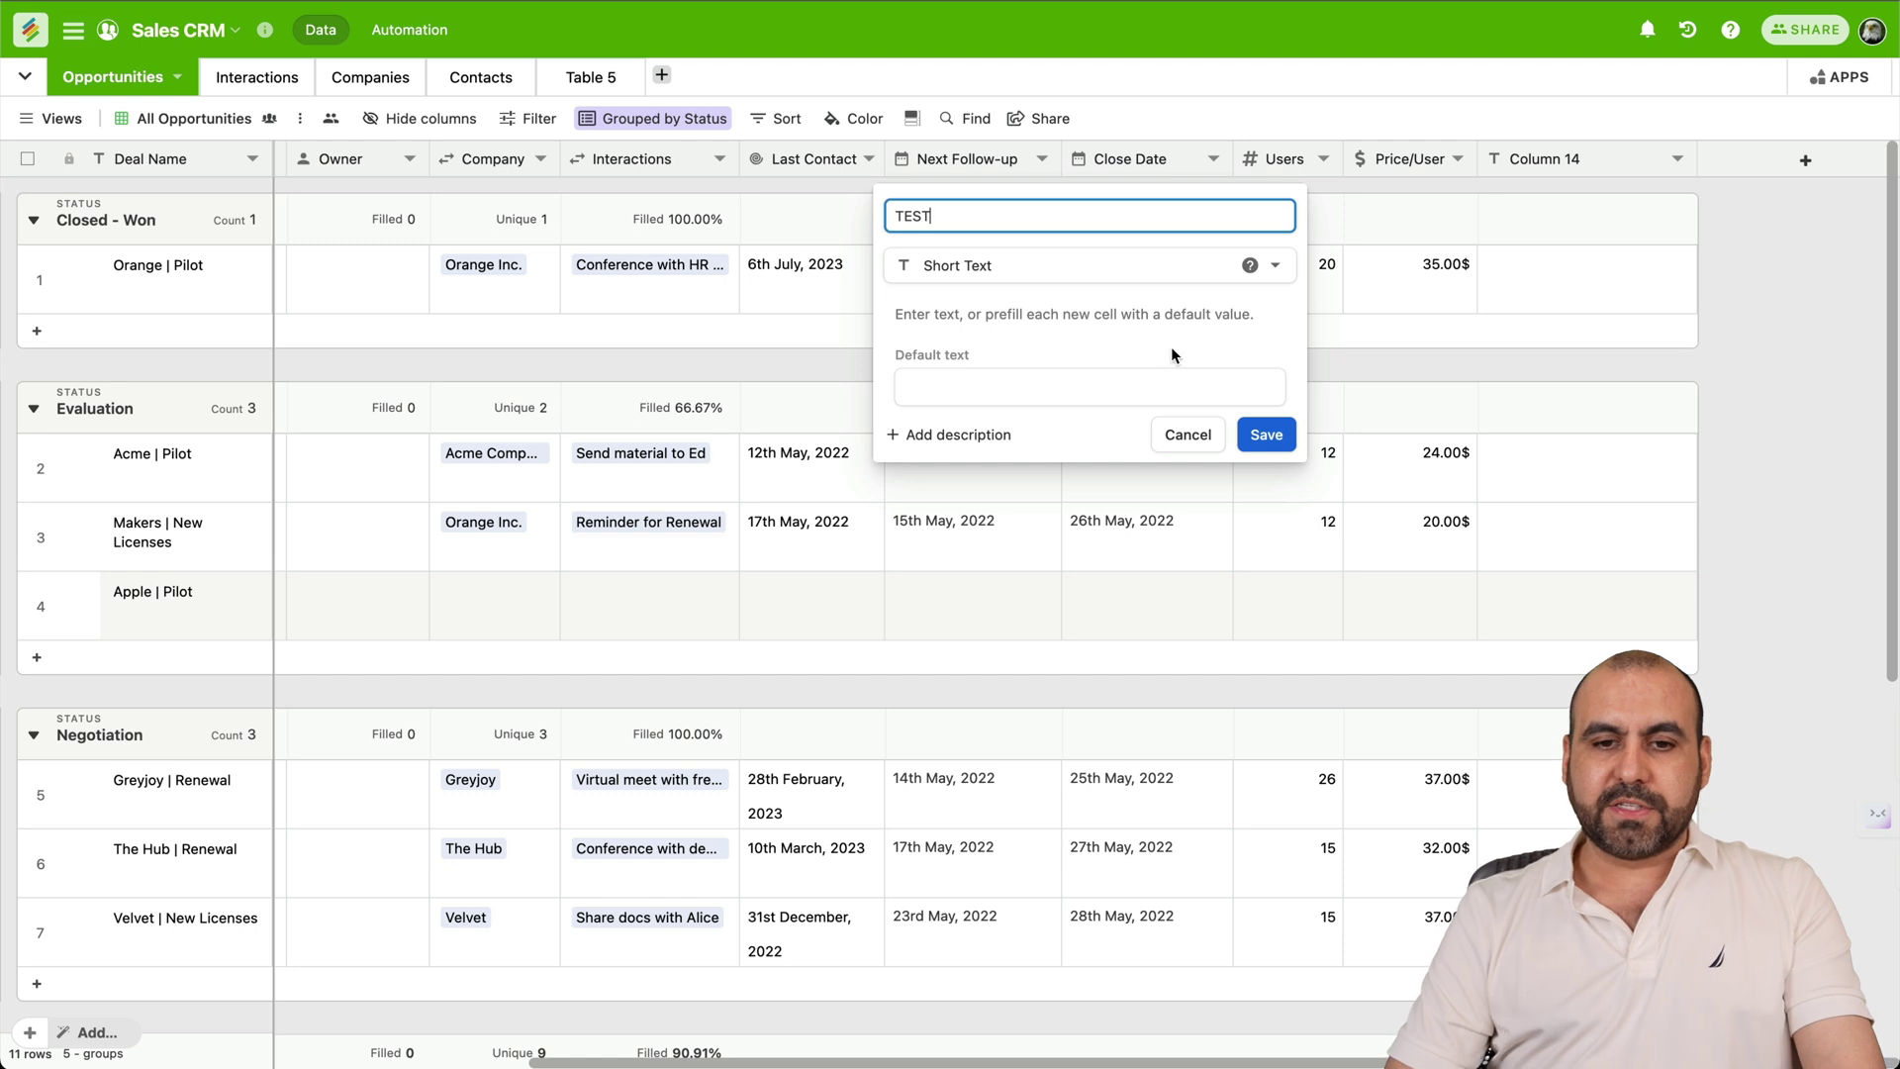
pyautogui.click(1077, 267)
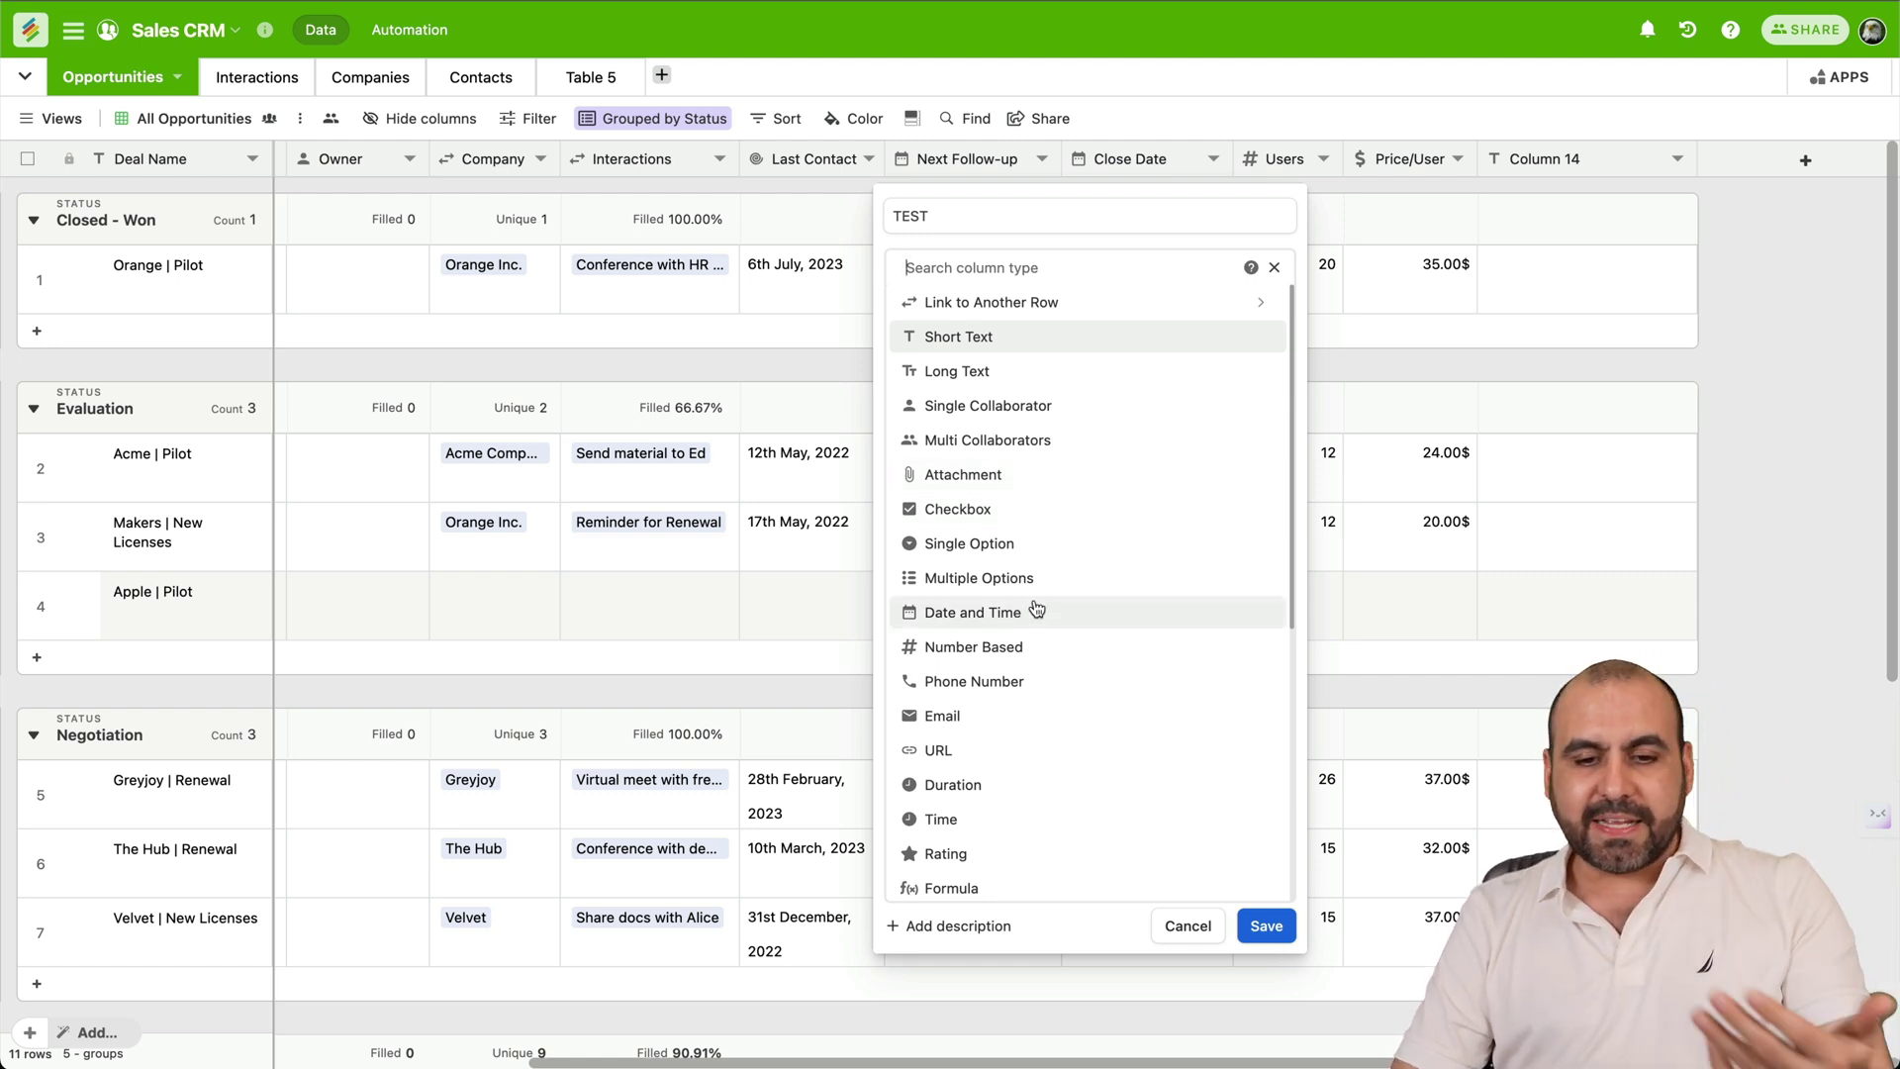
pyautogui.scroll(-5, 1042, 700)
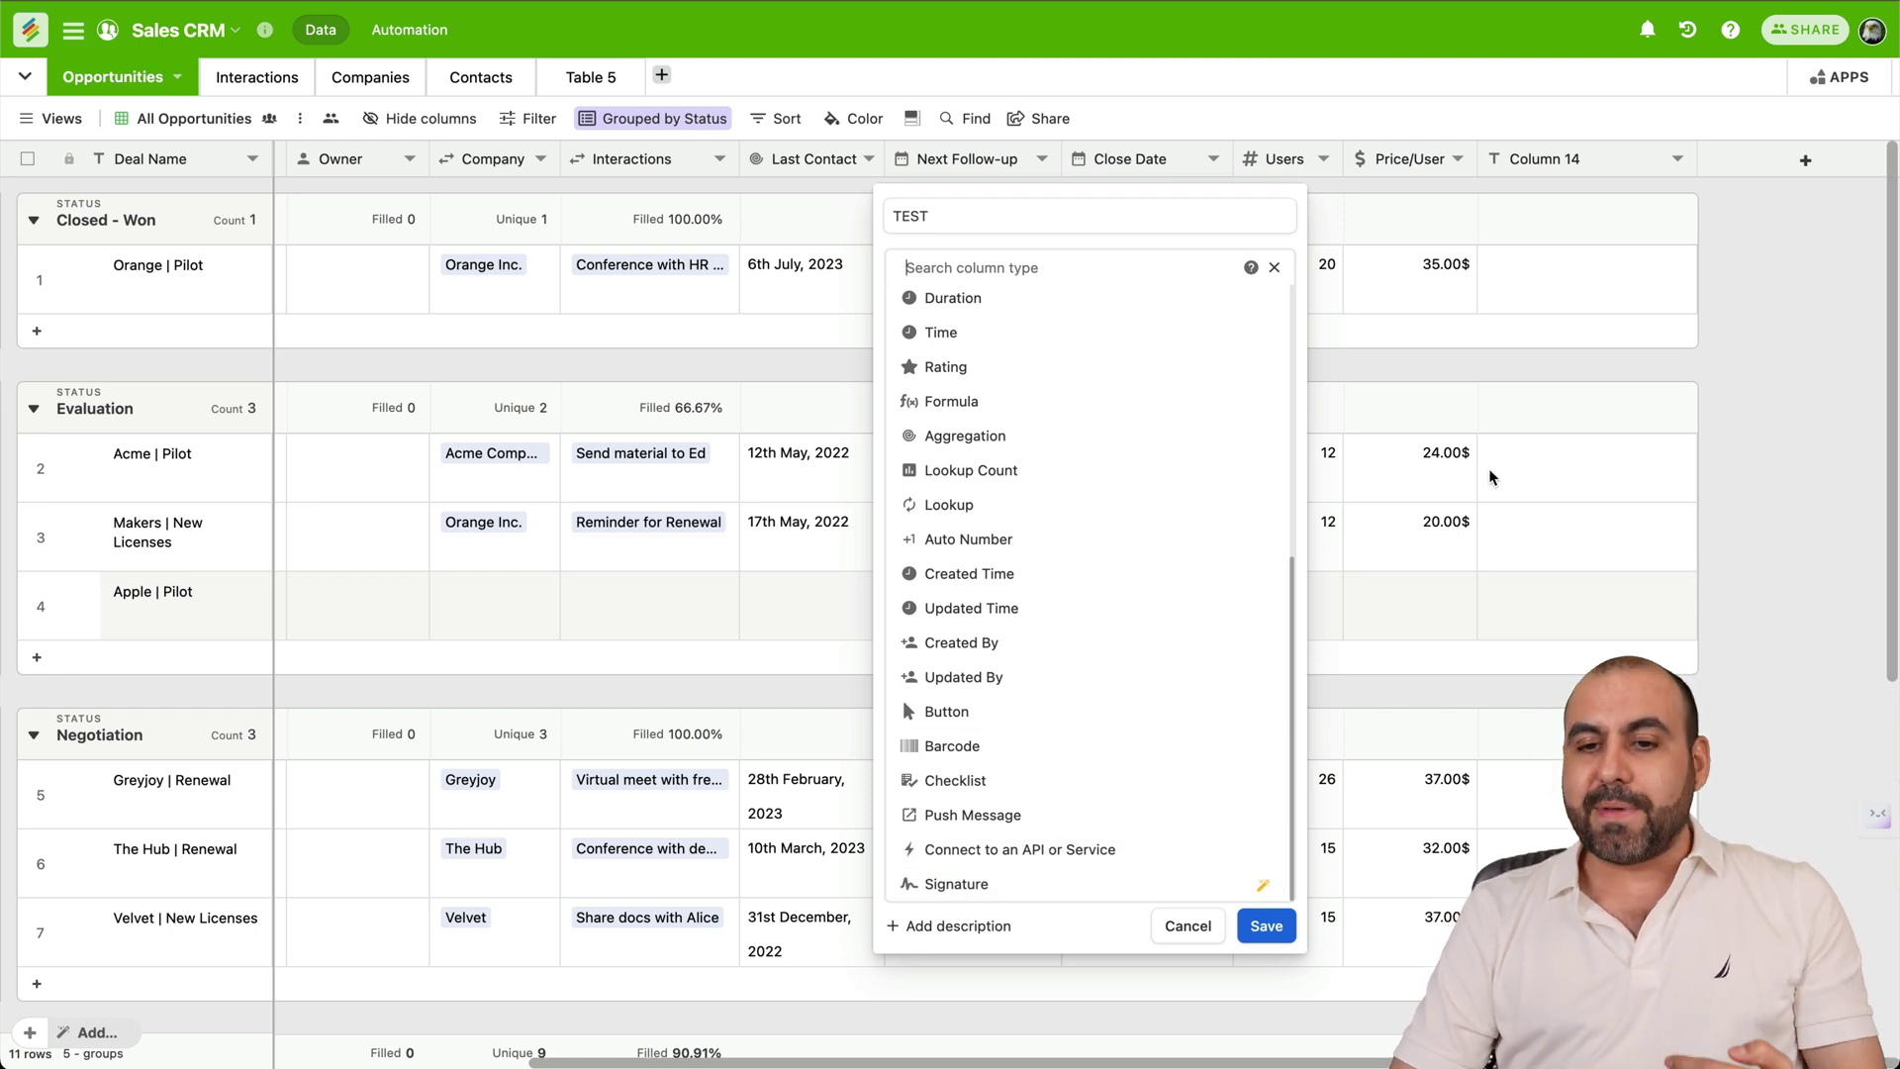
pyautogui.click(1533, 319)
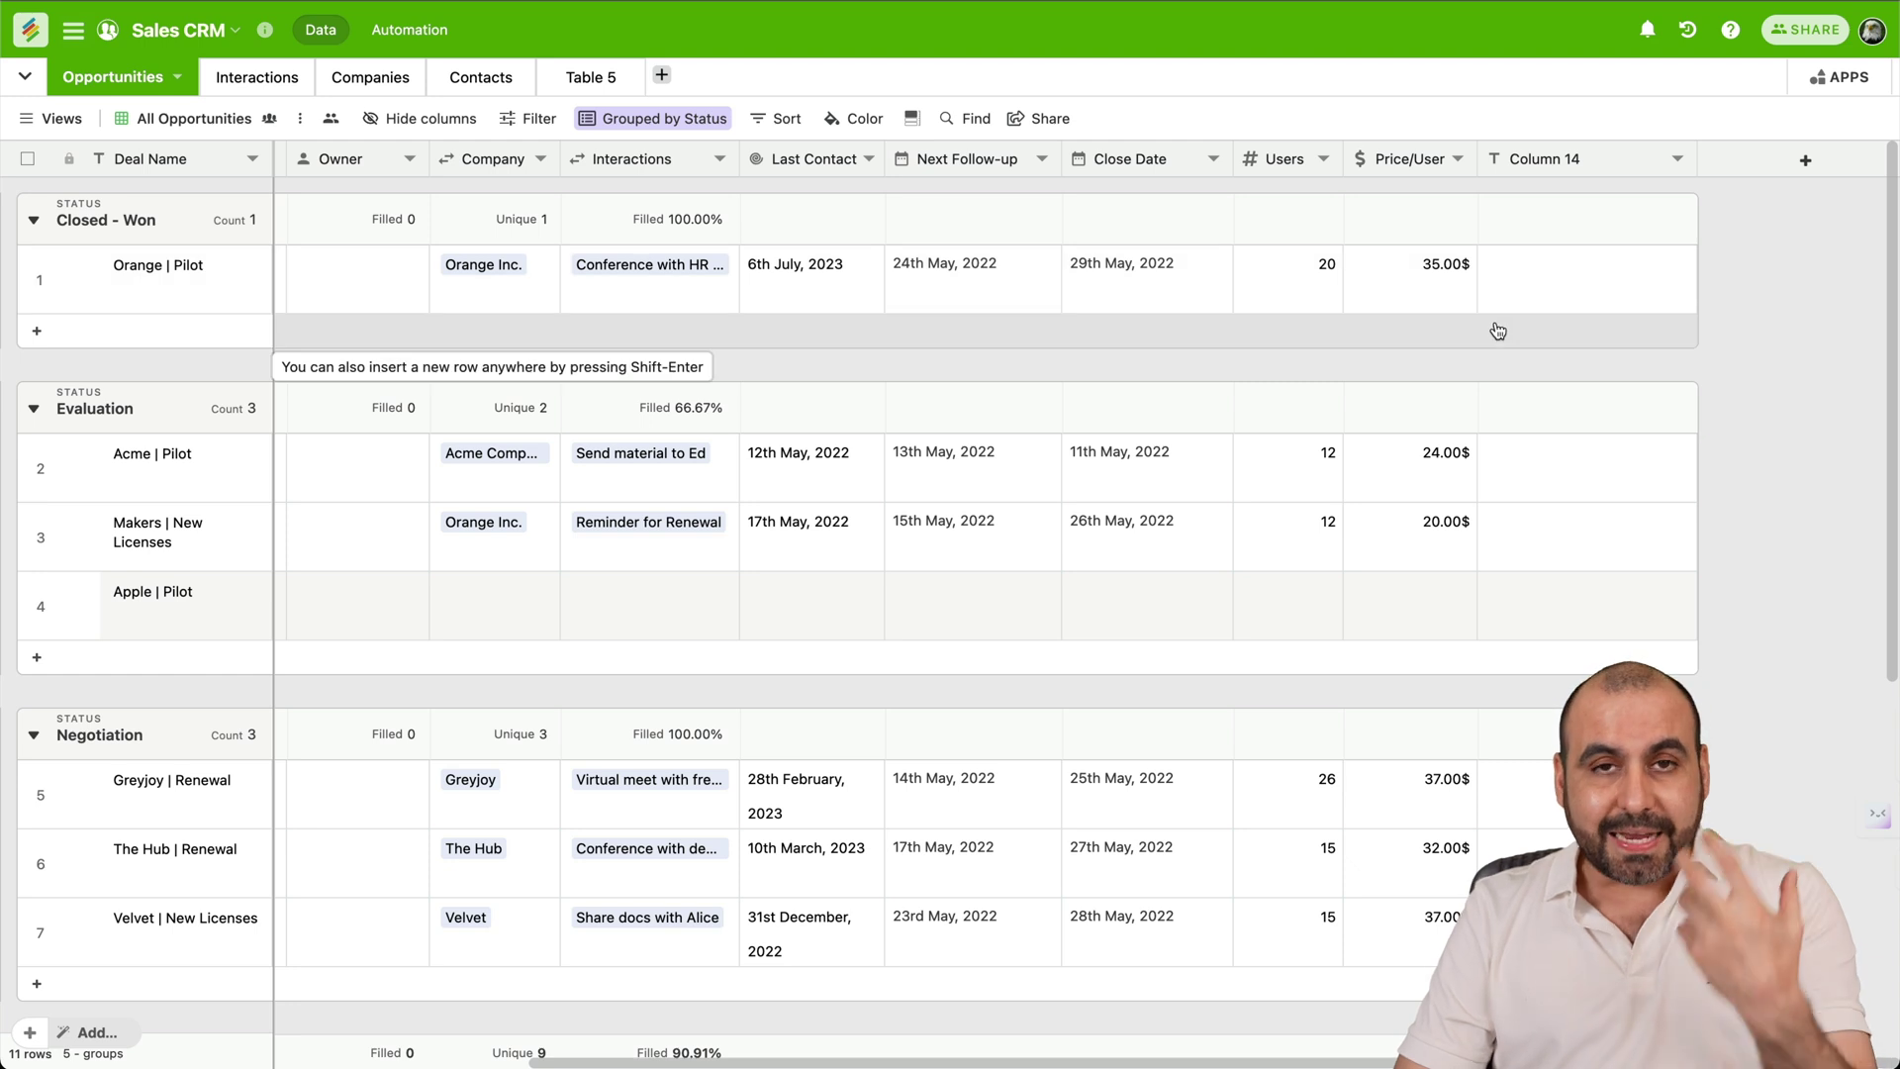
pyautogui.hscroll(-8, 1519, 315)
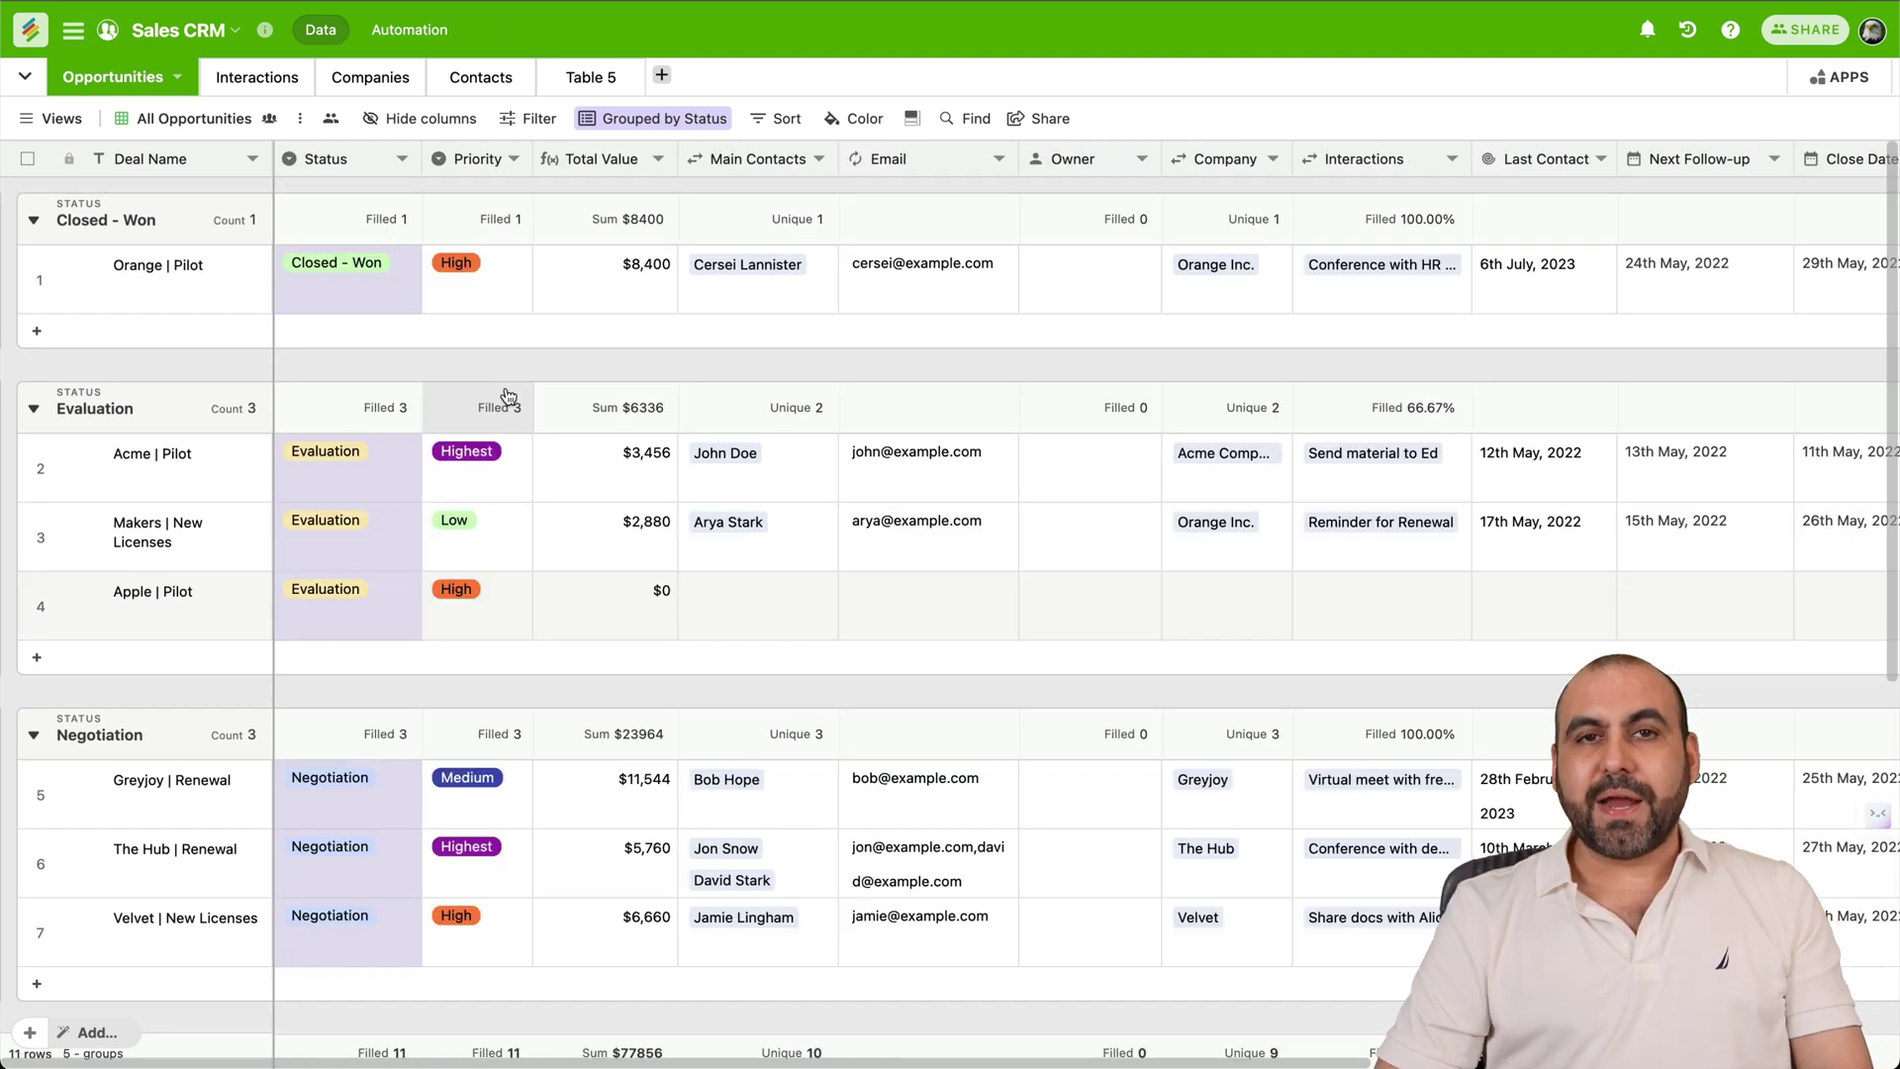
# Set the Orange | Pilot deal's priority to Highest, then change it to Low
pyautogui.click(470, 288)
pyautogui.click(477, 289)
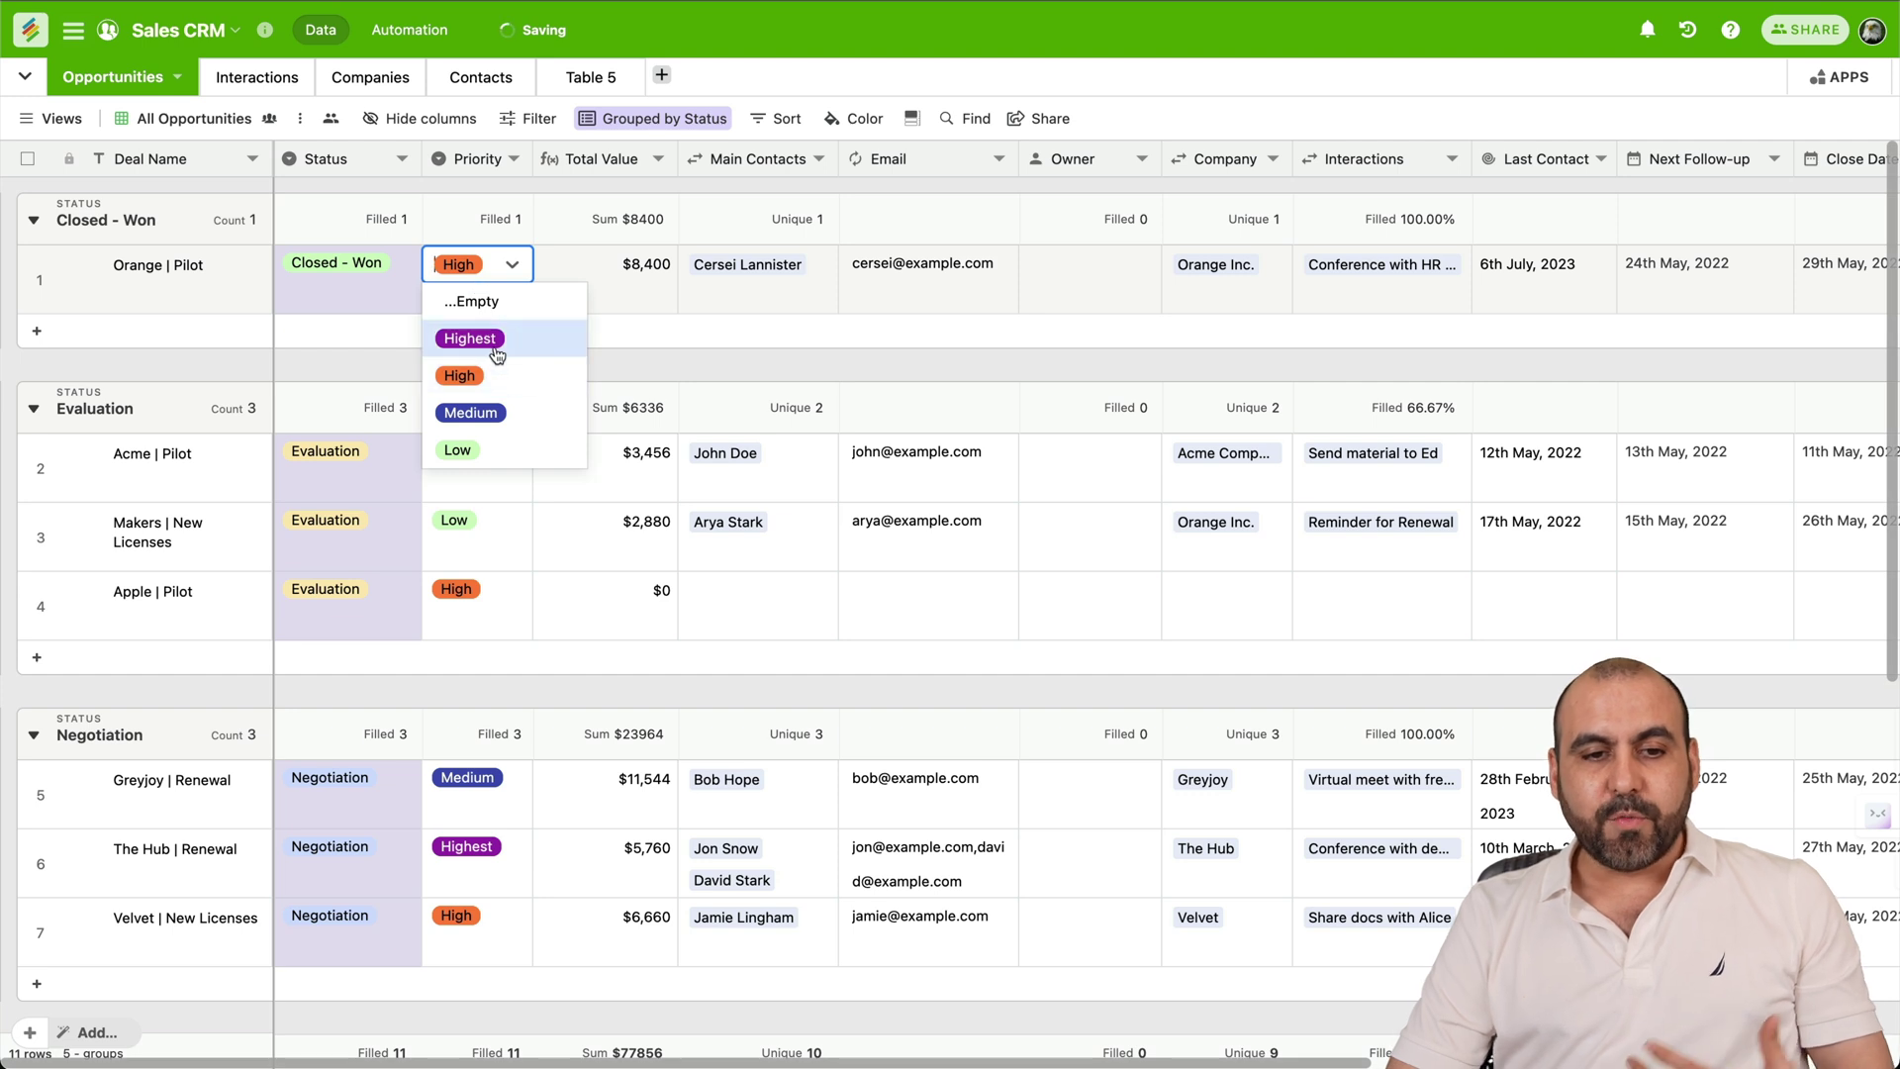
pyautogui.click(497, 355)
pyautogui.click(489, 306)
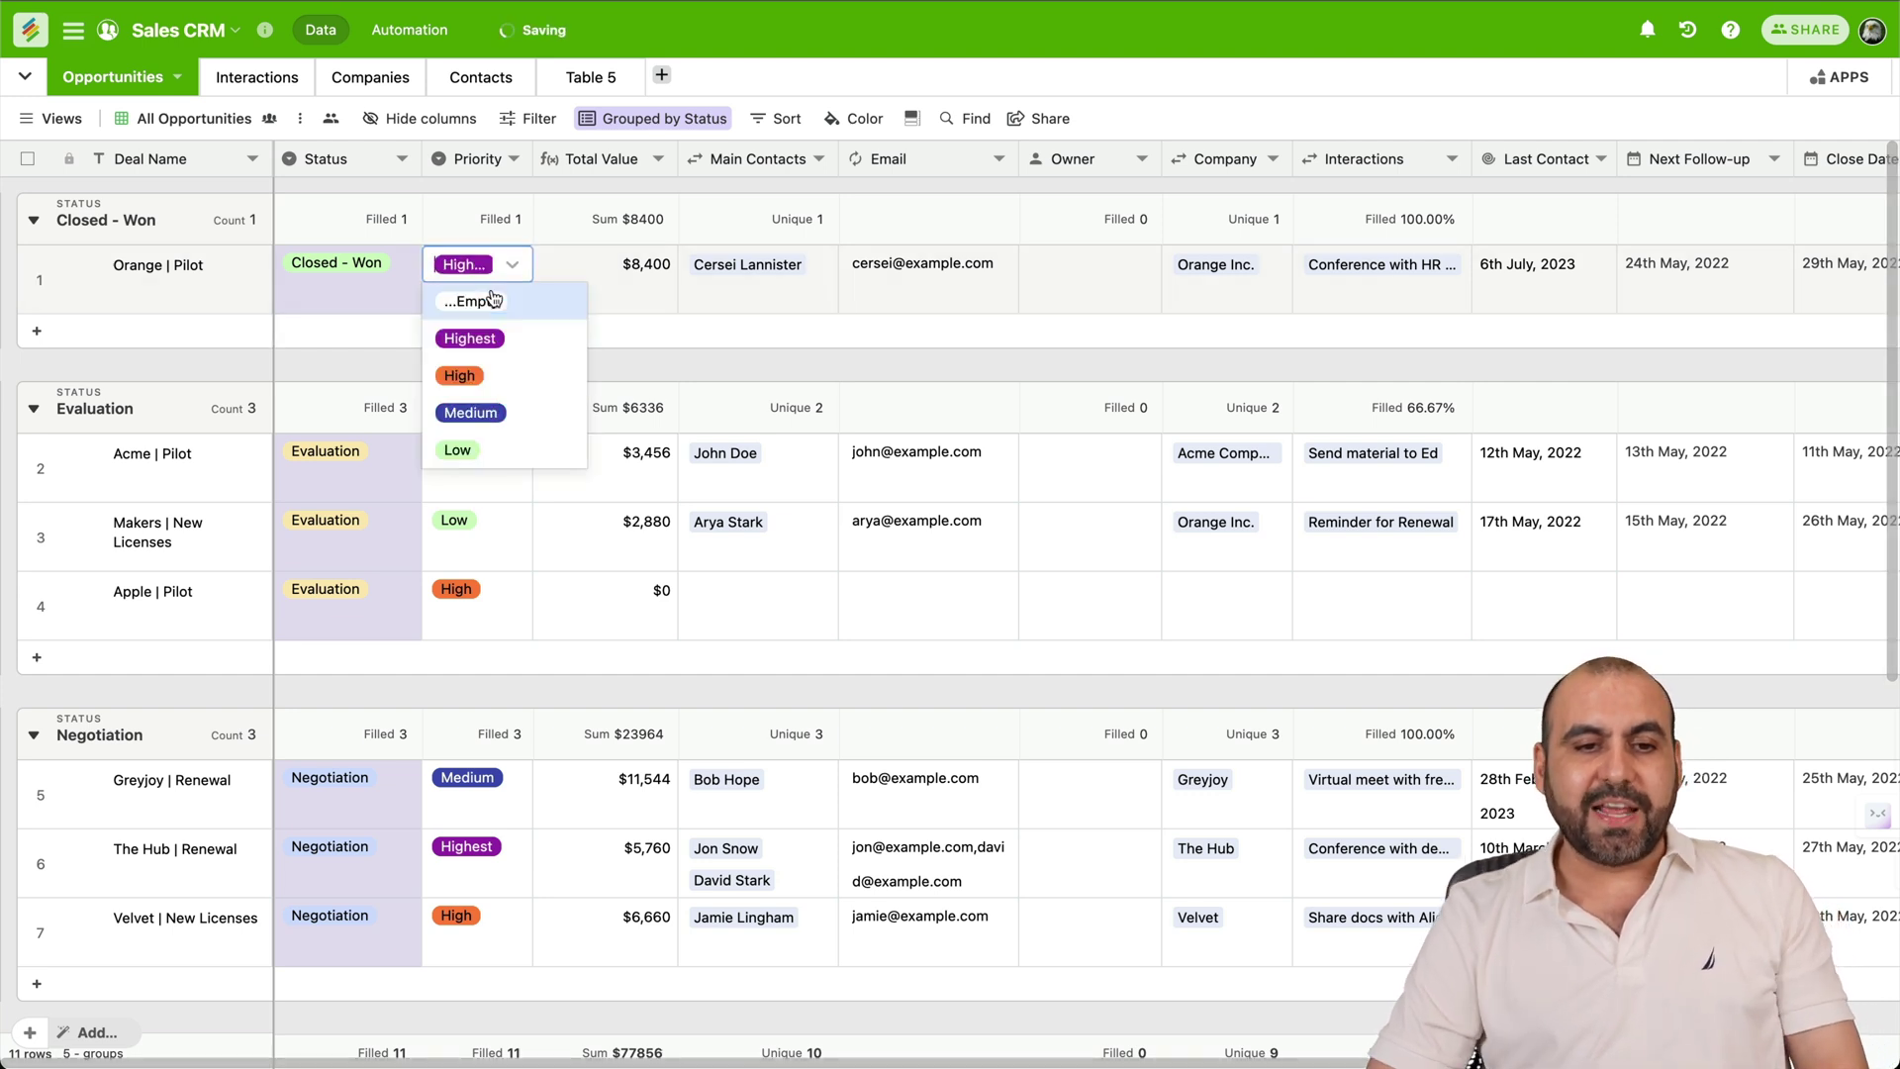
pyautogui.click(501, 447)
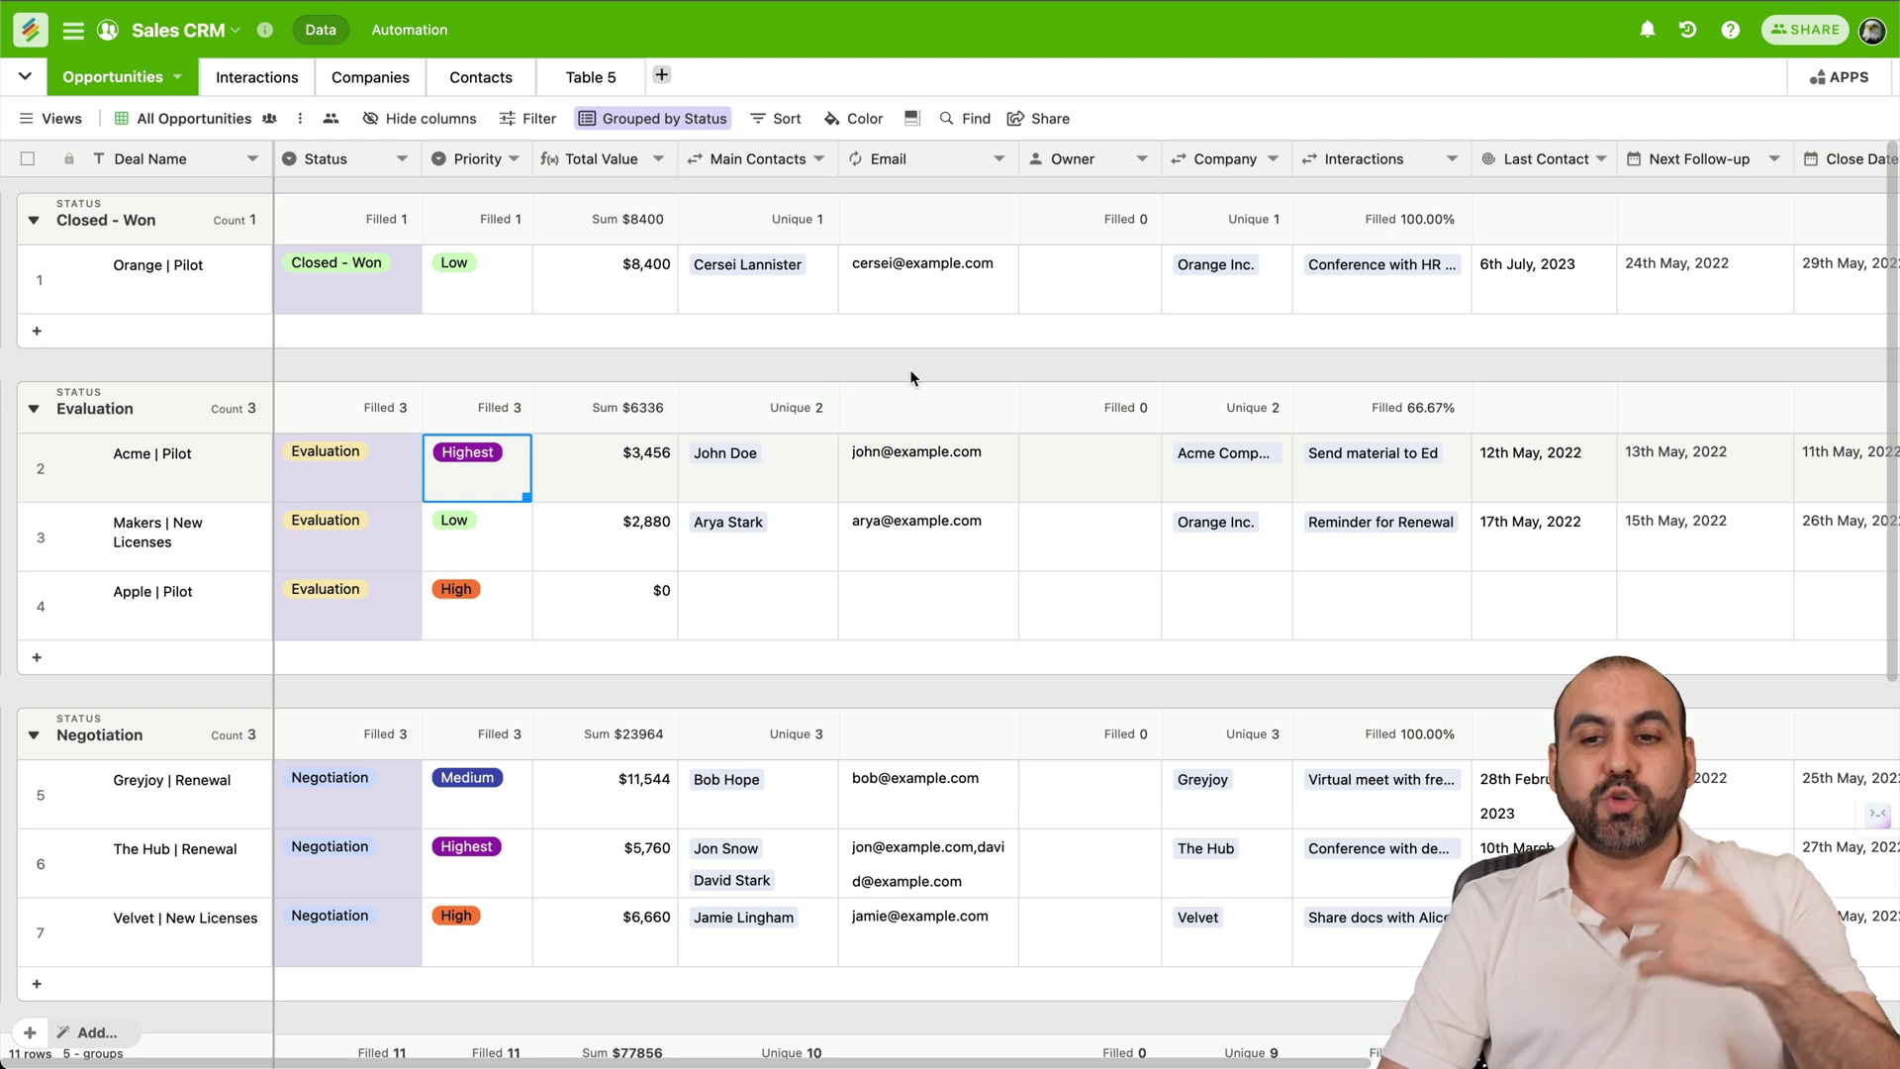
# Open and close the stack's History menu
pyautogui.click(1685, 31)
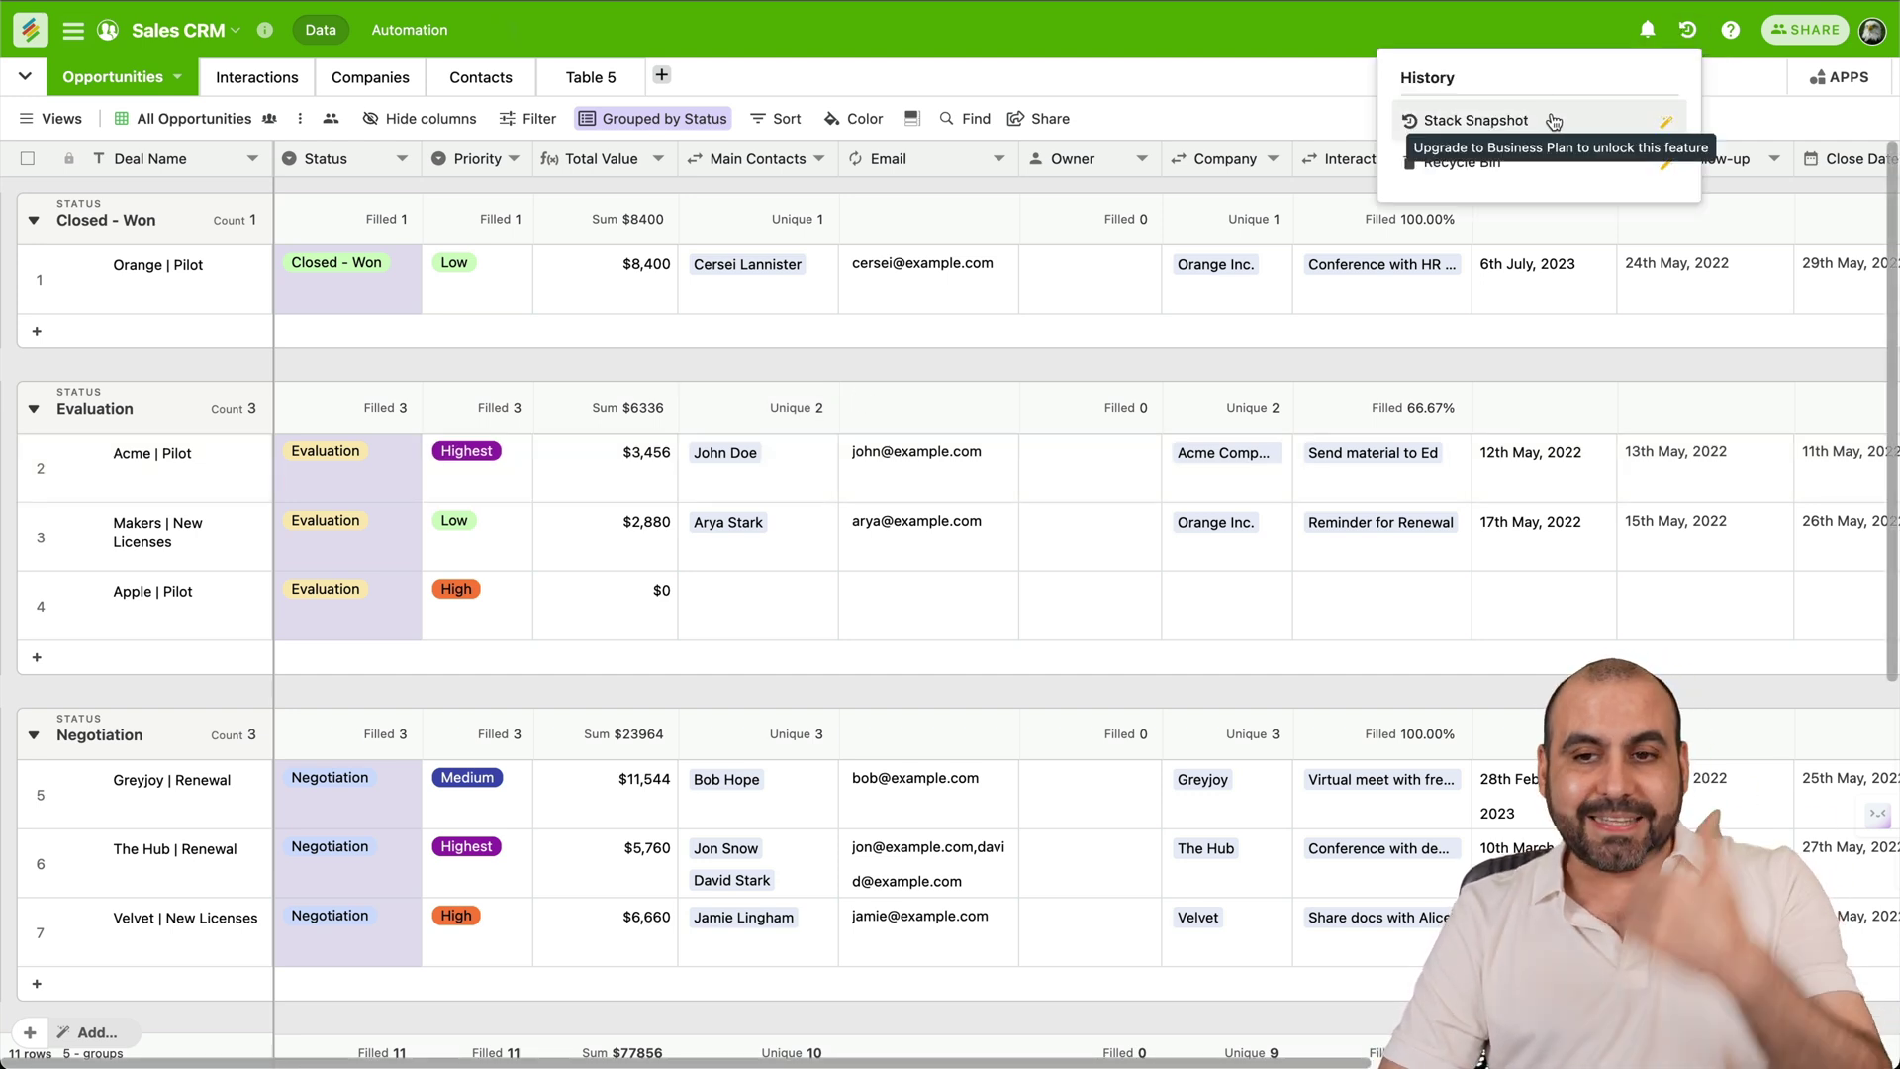
pyautogui.click(1506, 27)
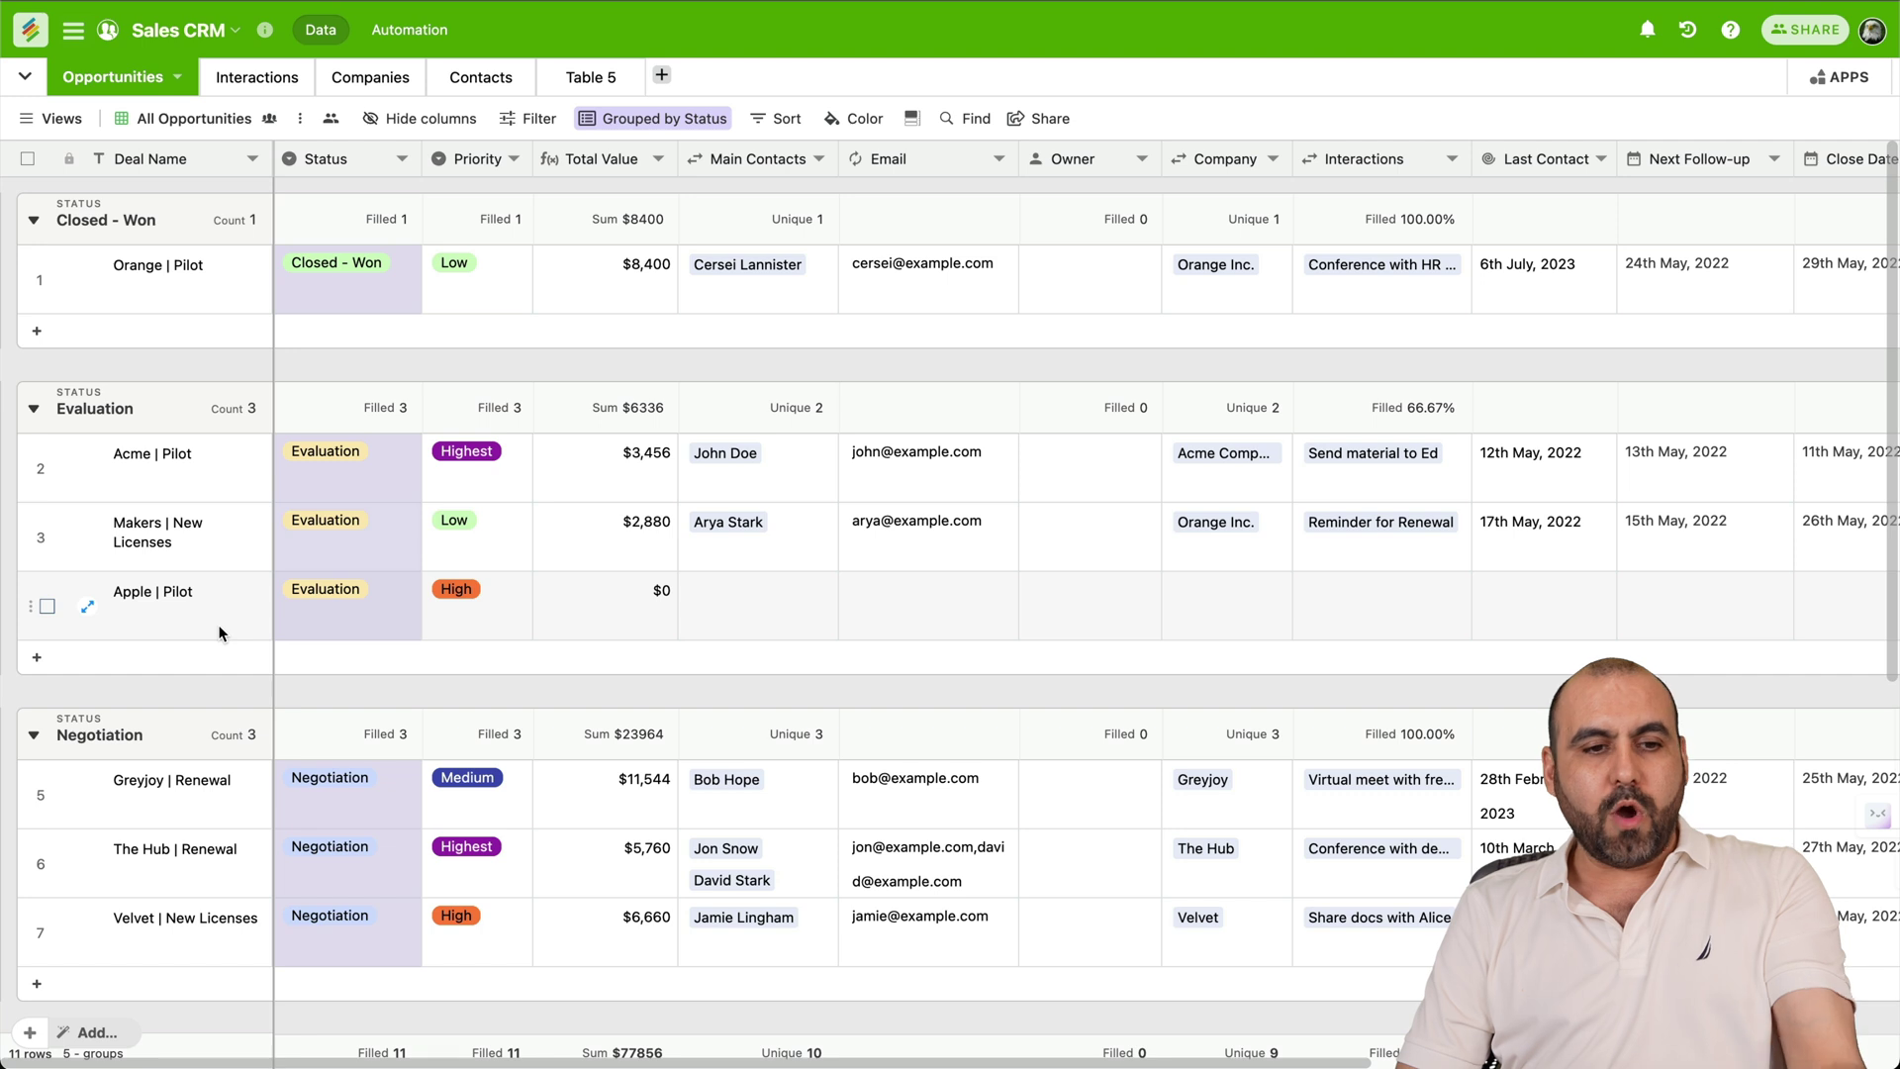
pyautogui.scroll(-1, 222, 634)
# Bring up the Sales CRM Dashboard of apps beside the Opportunities table and scroll through it
pyautogui.scroll(-3, 222, 634)
pyautogui.scroll(4, 221, 634)
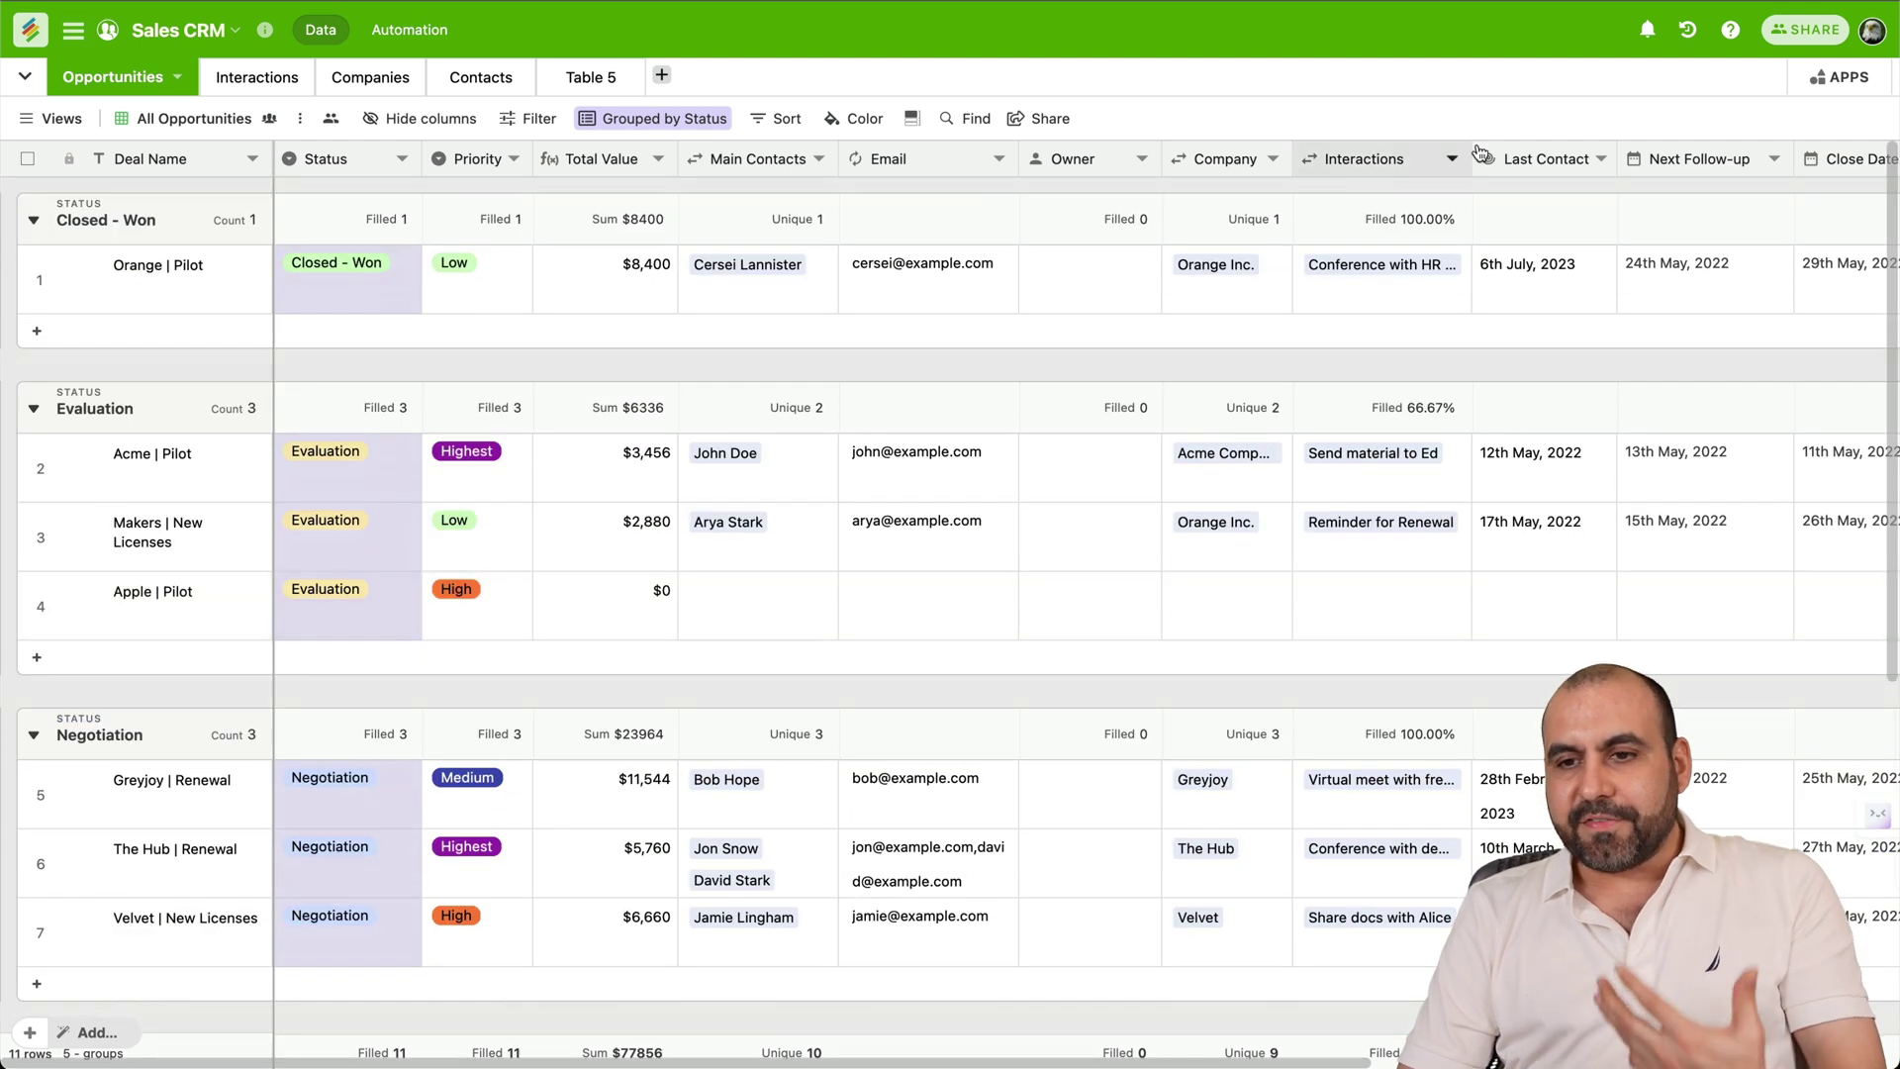
pyautogui.click(1847, 83)
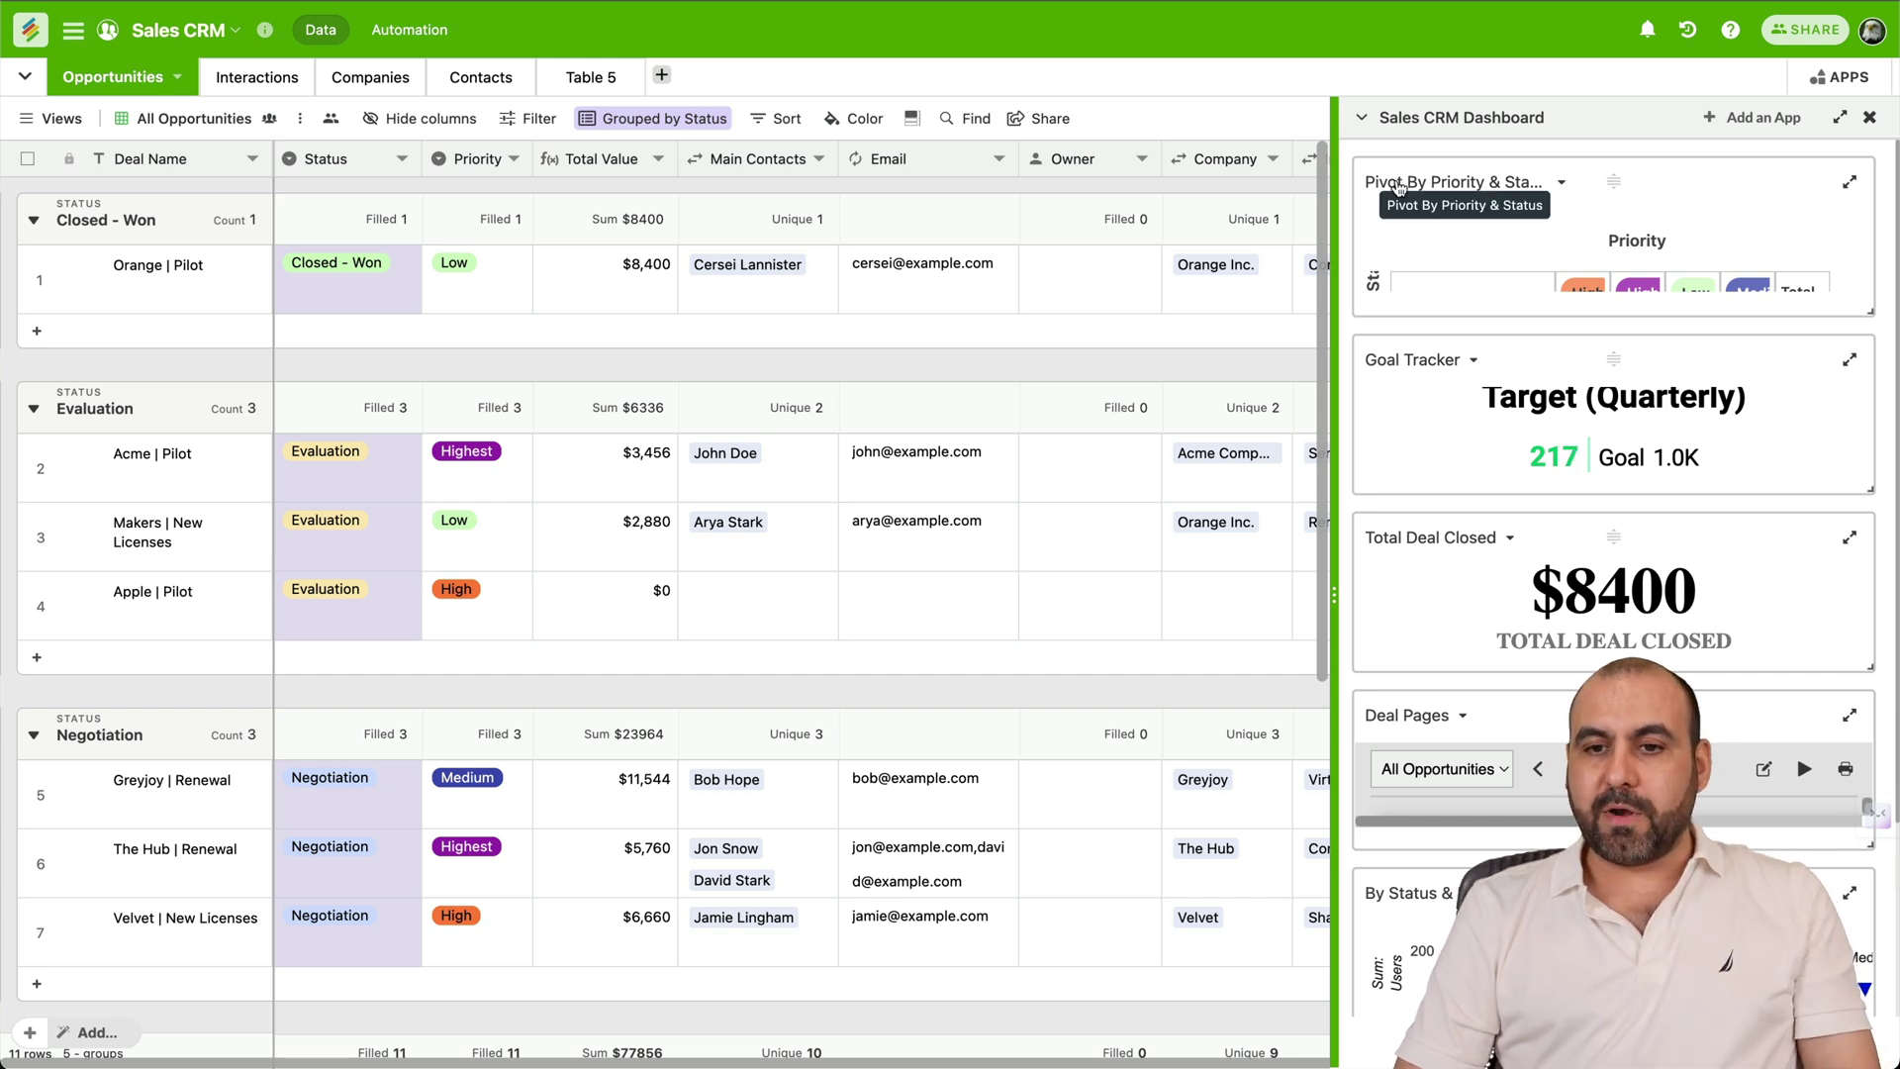
pyautogui.scroll(-2, 1485, 277)
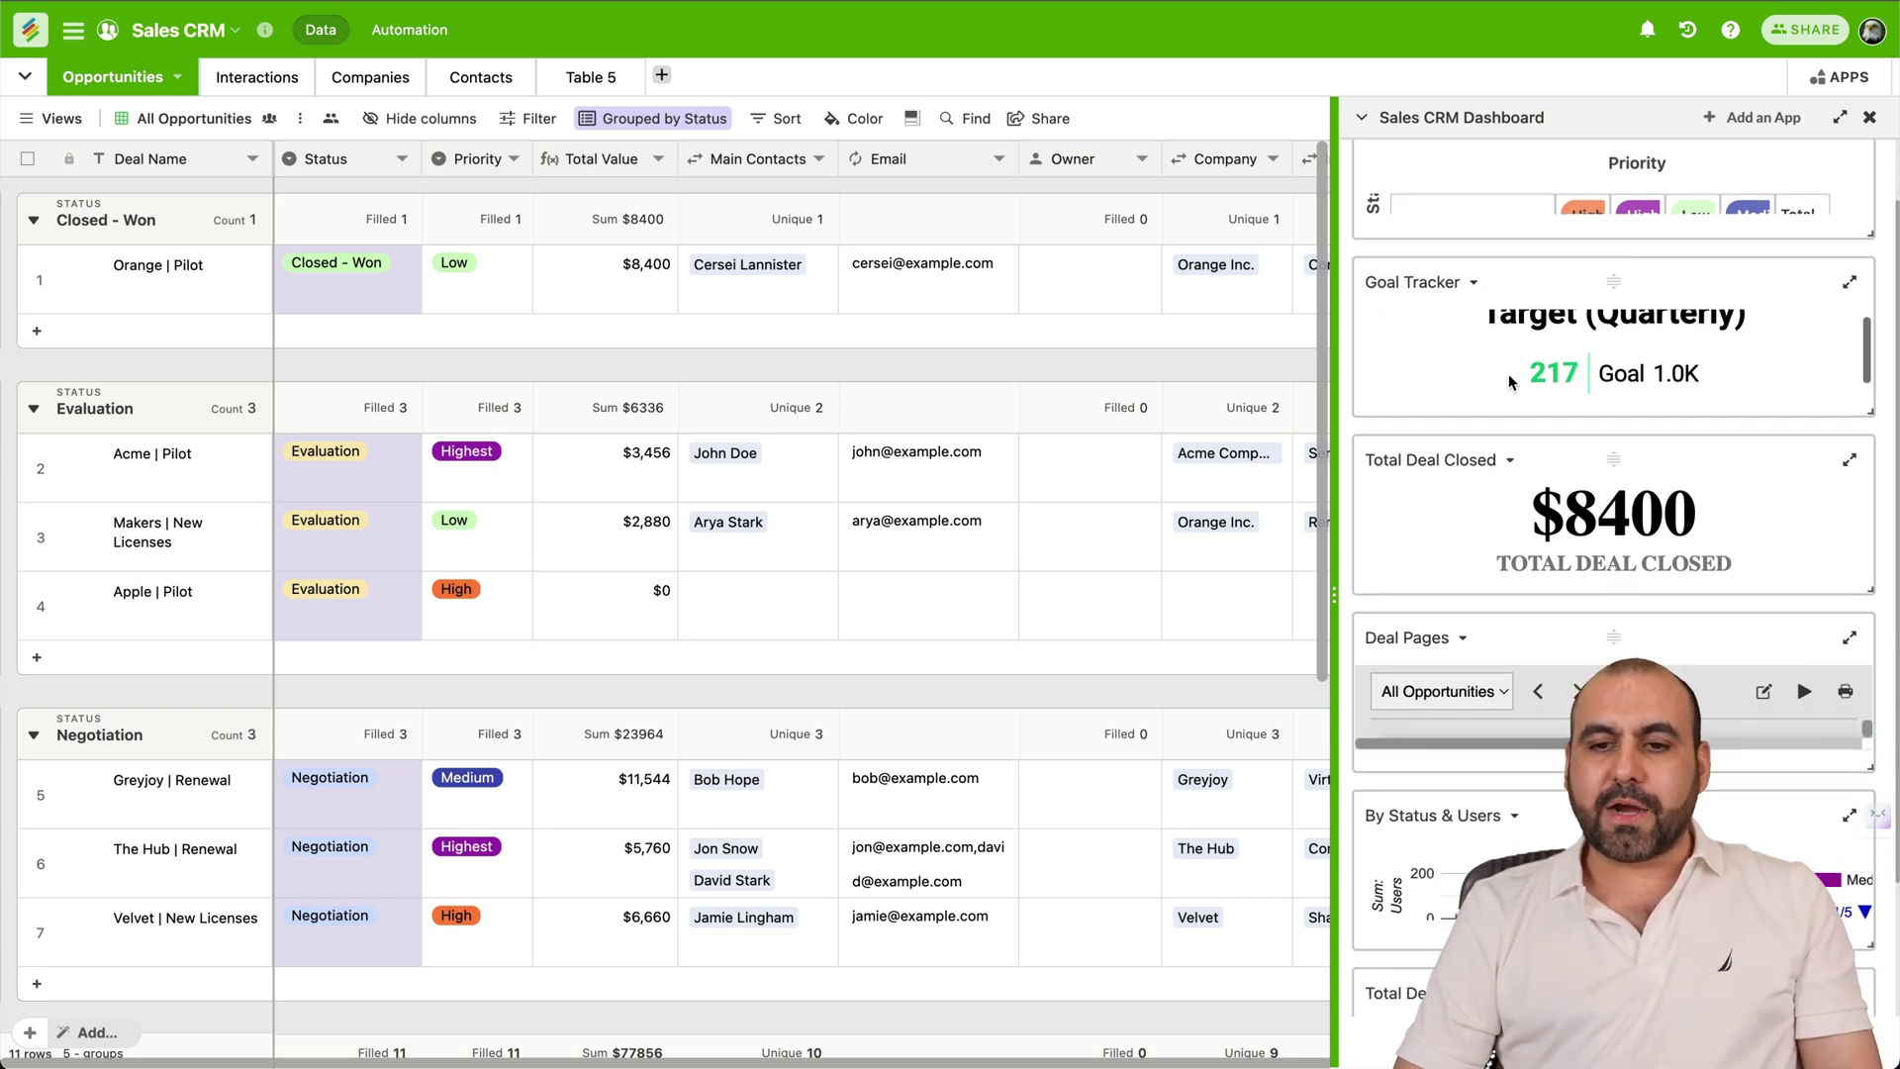
pyautogui.scroll(-3, 1470, 465)
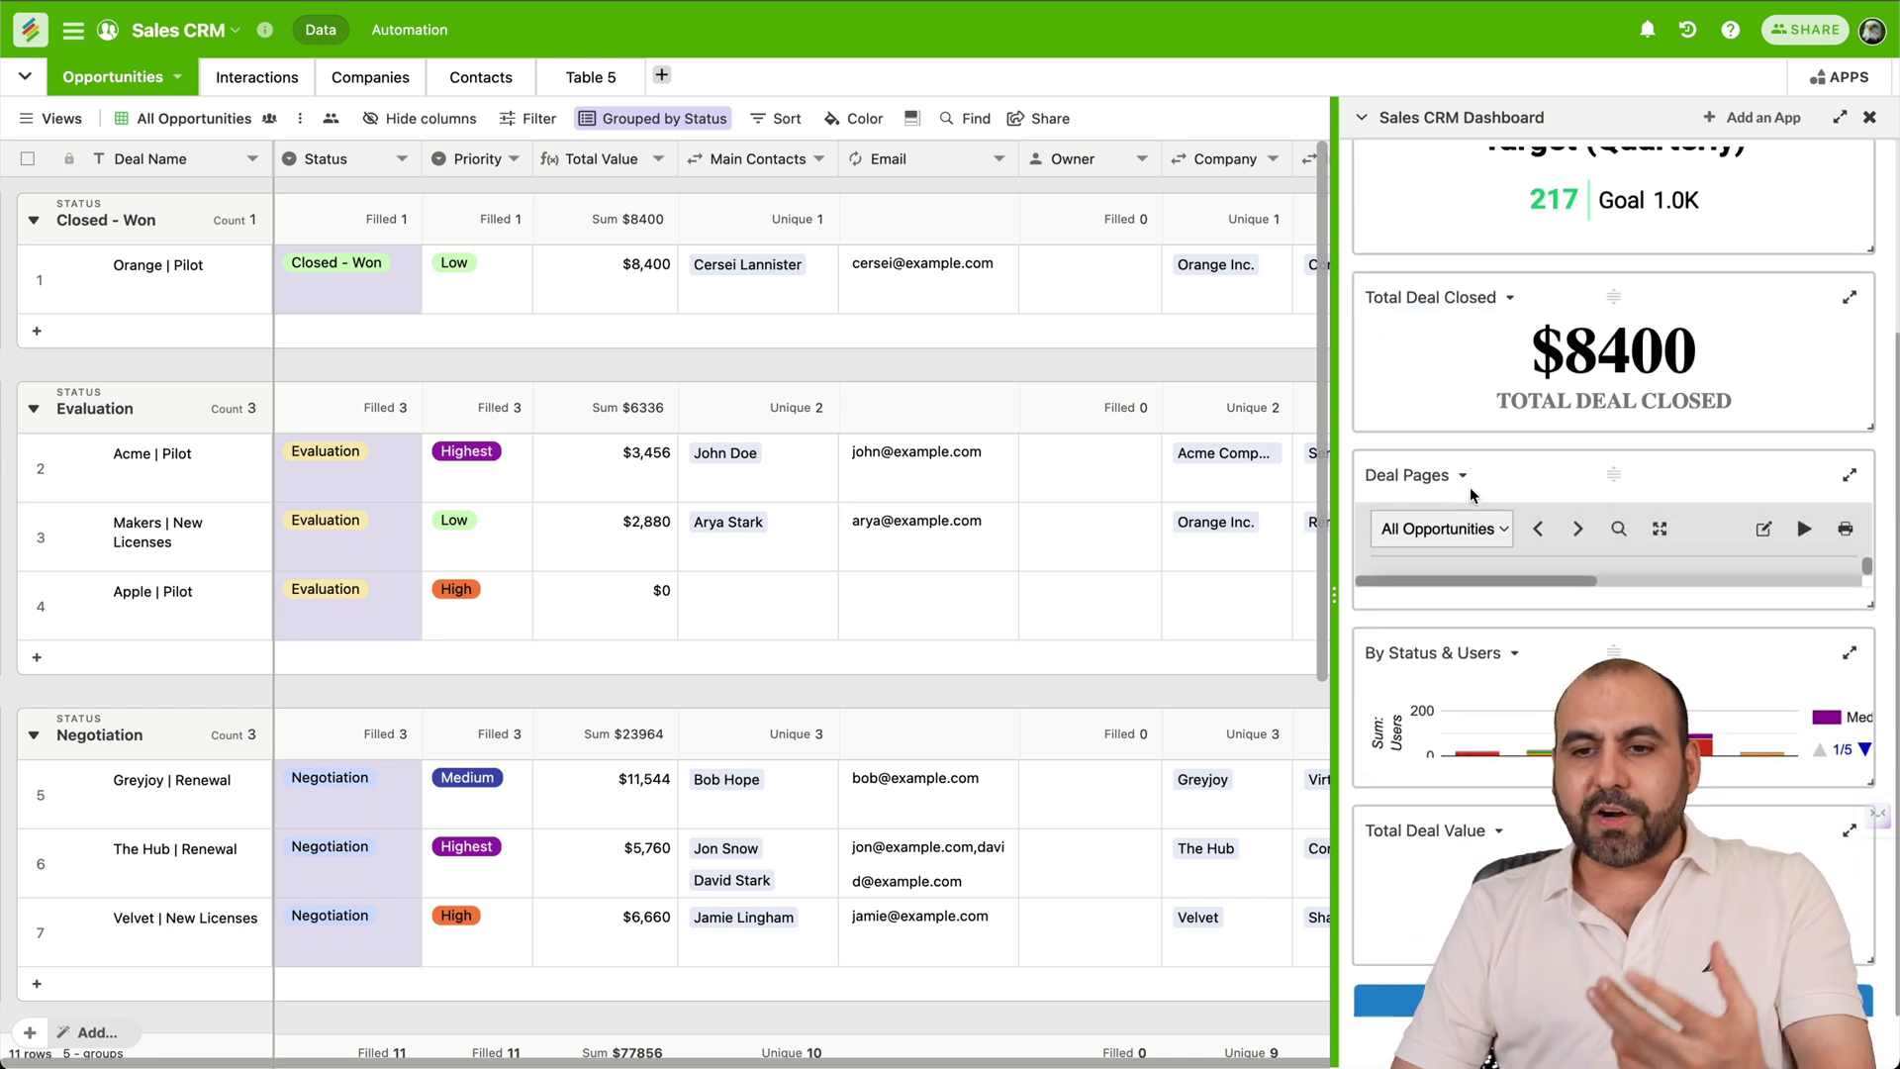
pyautogui.scroll(5, 1469, 487)
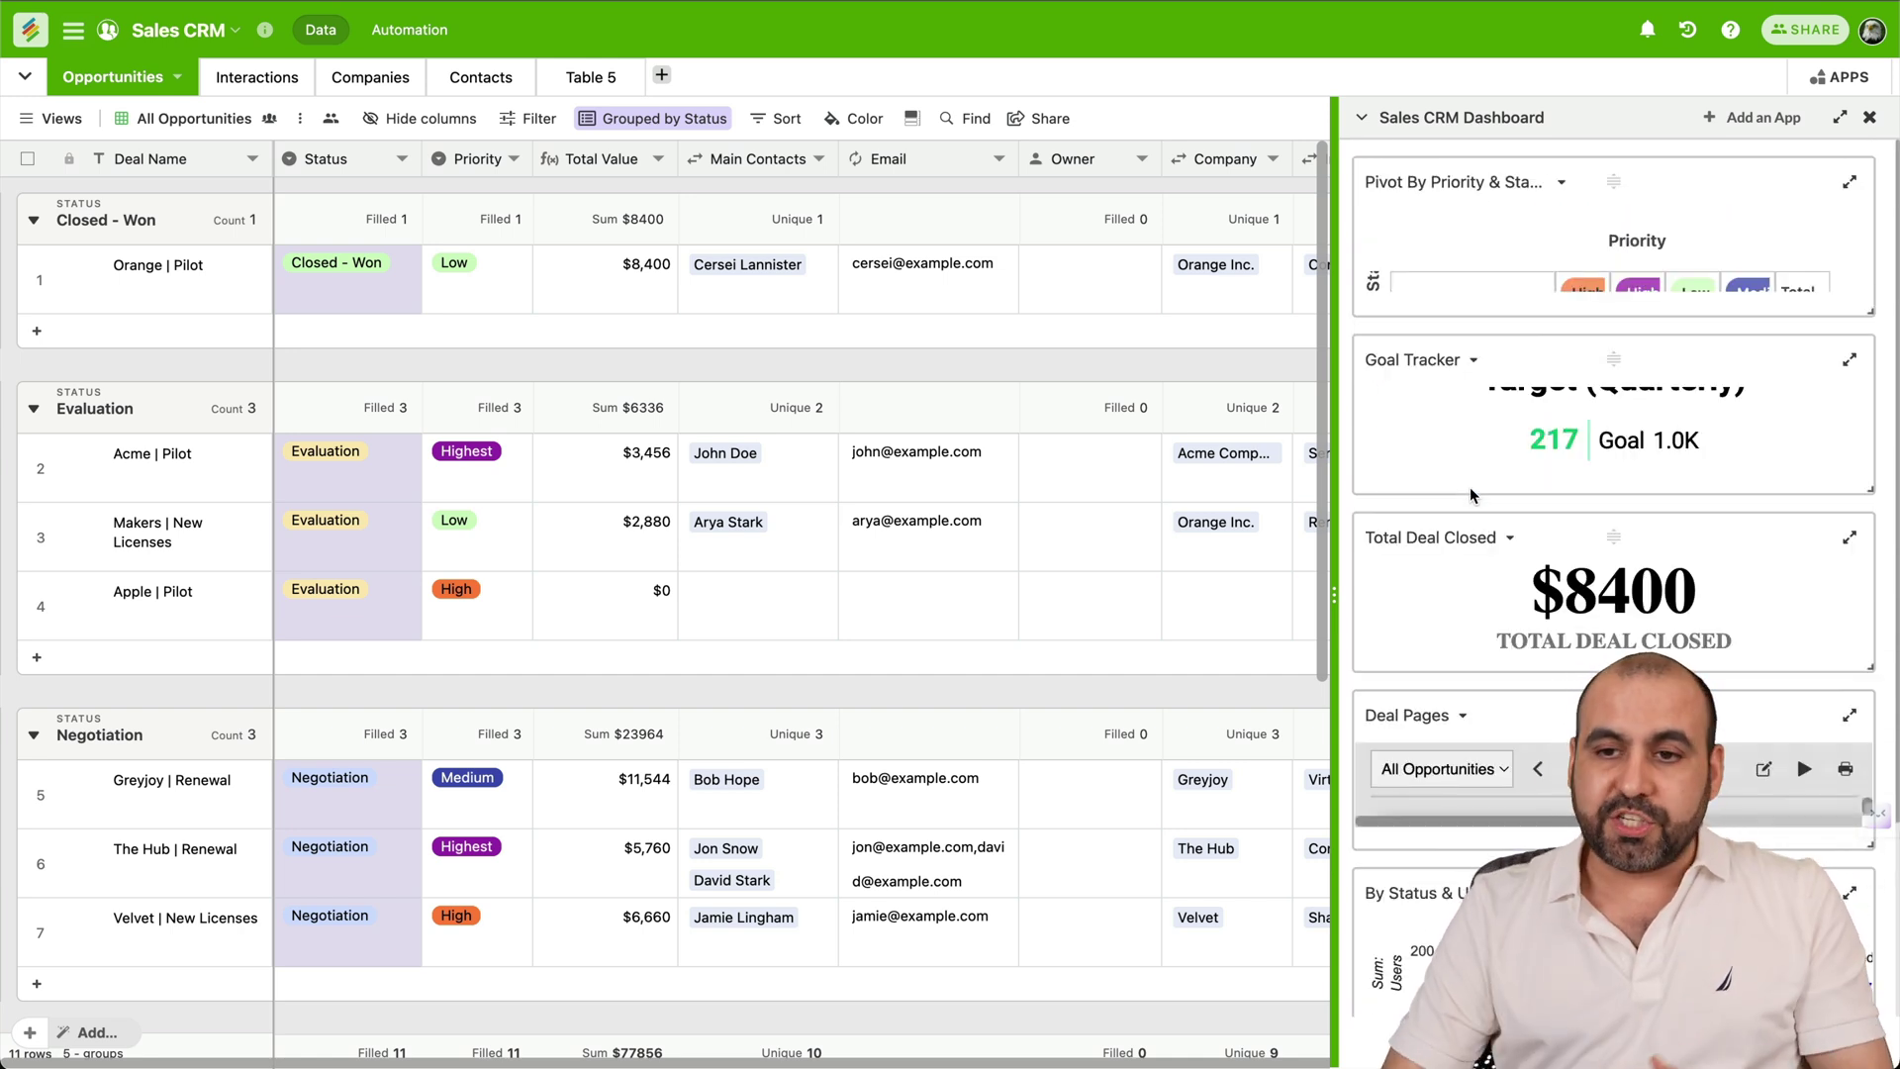
# Browse the Add an App gallery, then close it and the dashboard panel
pyautogui.click(1754, 120)
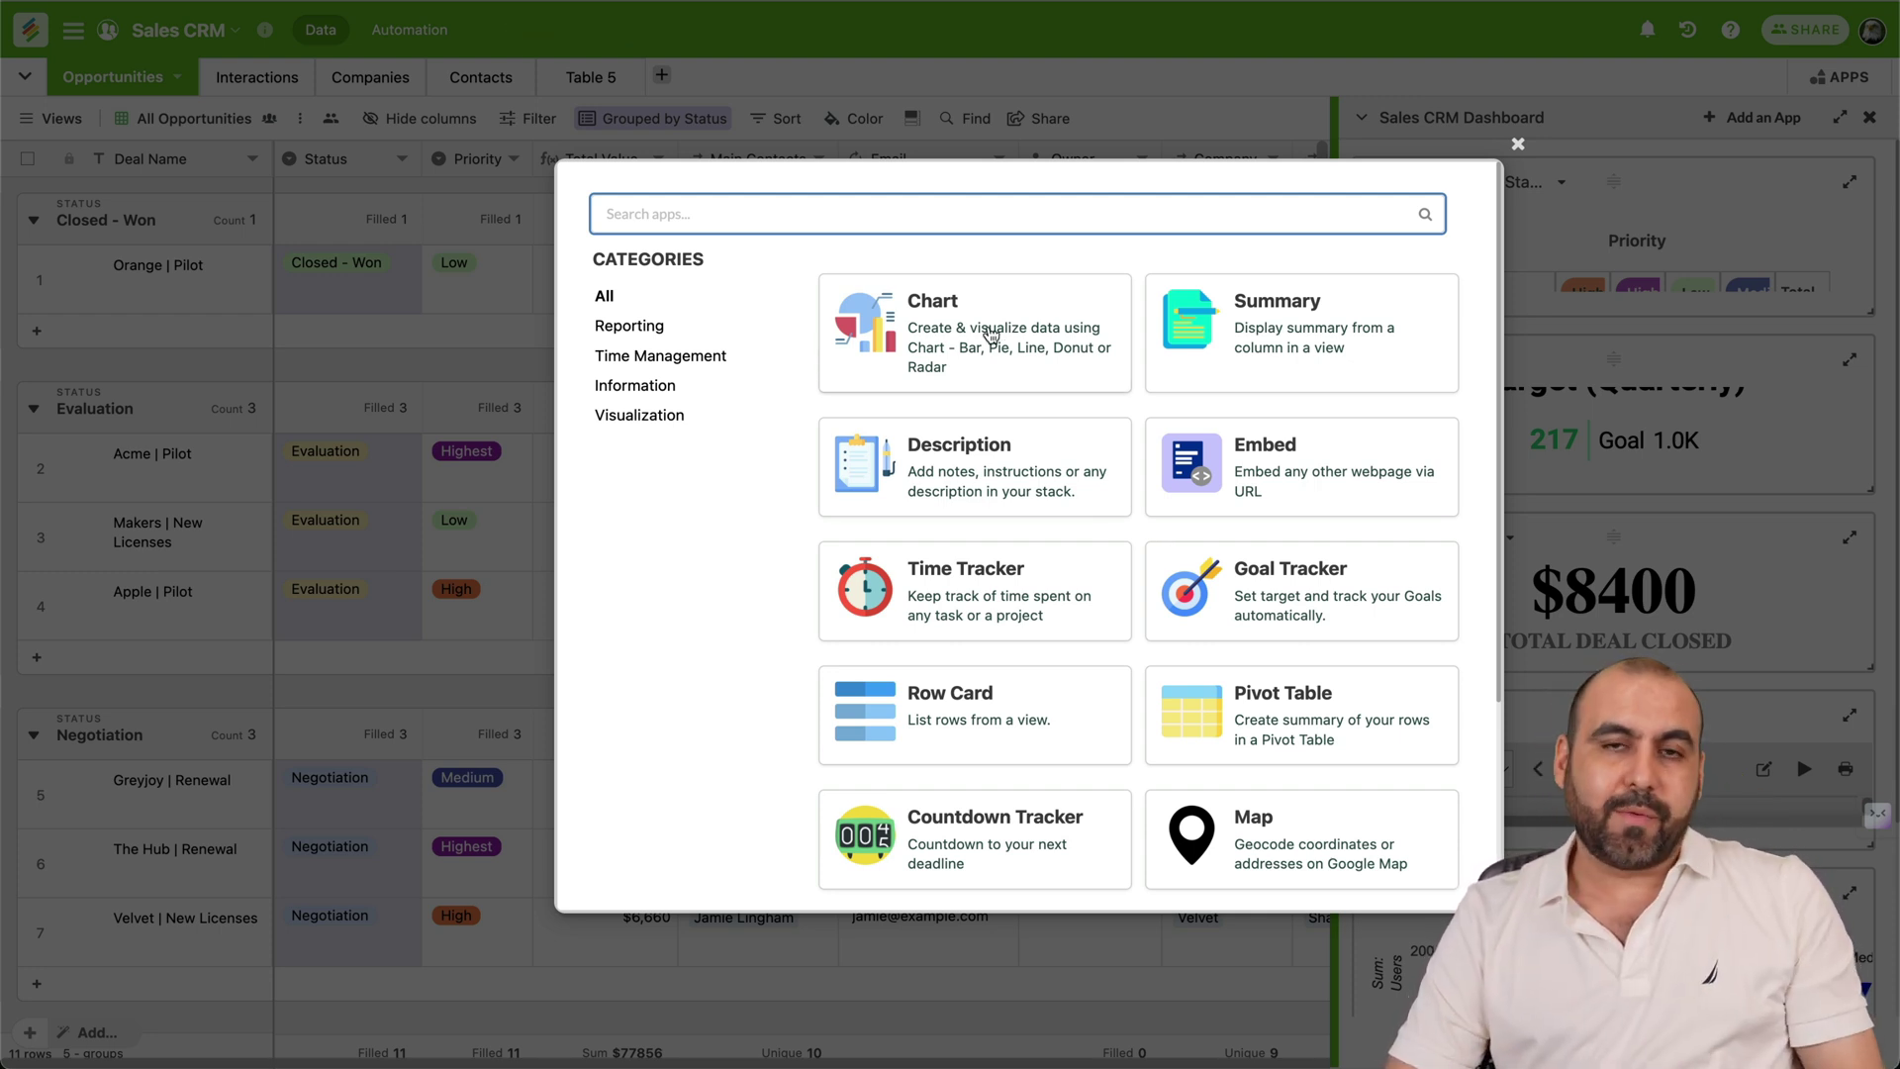
pyautogui.scroll(-3, 1312, 331)
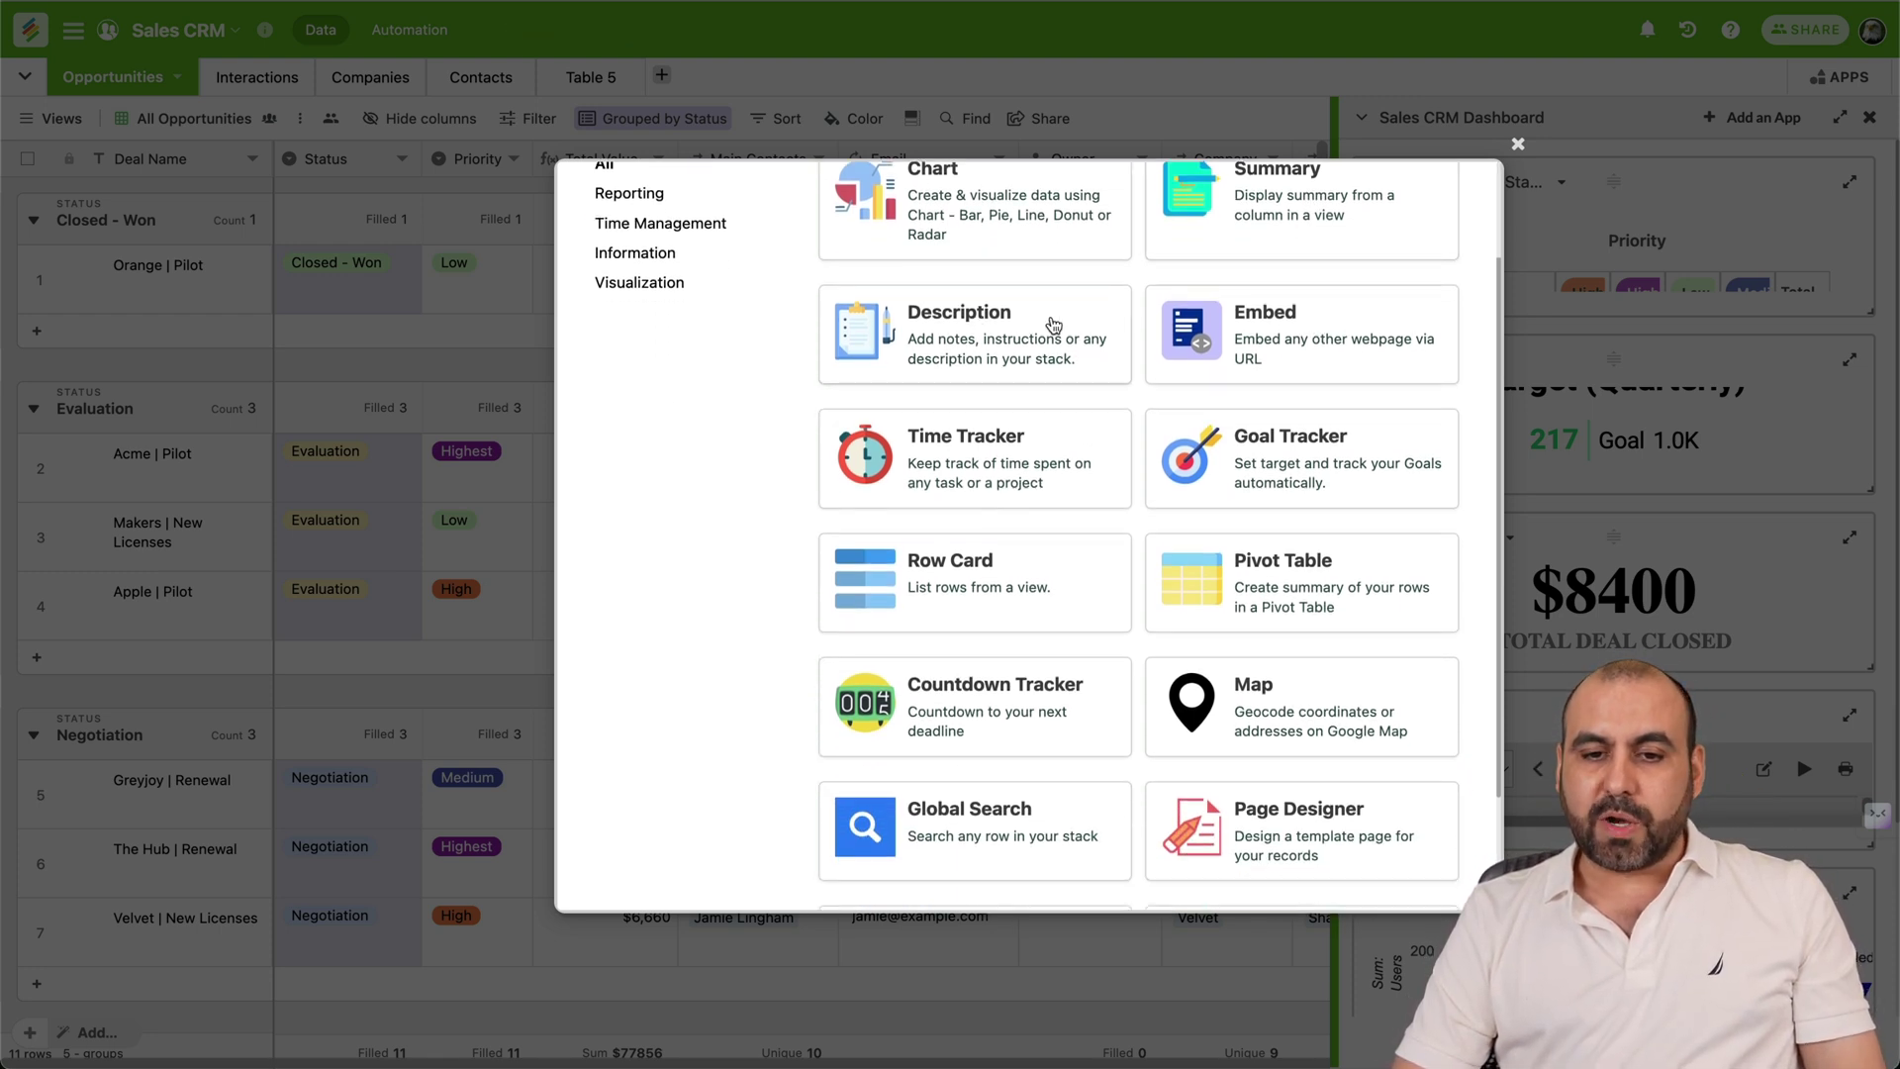
pyautogui.scroll(-2, 1264, 336)
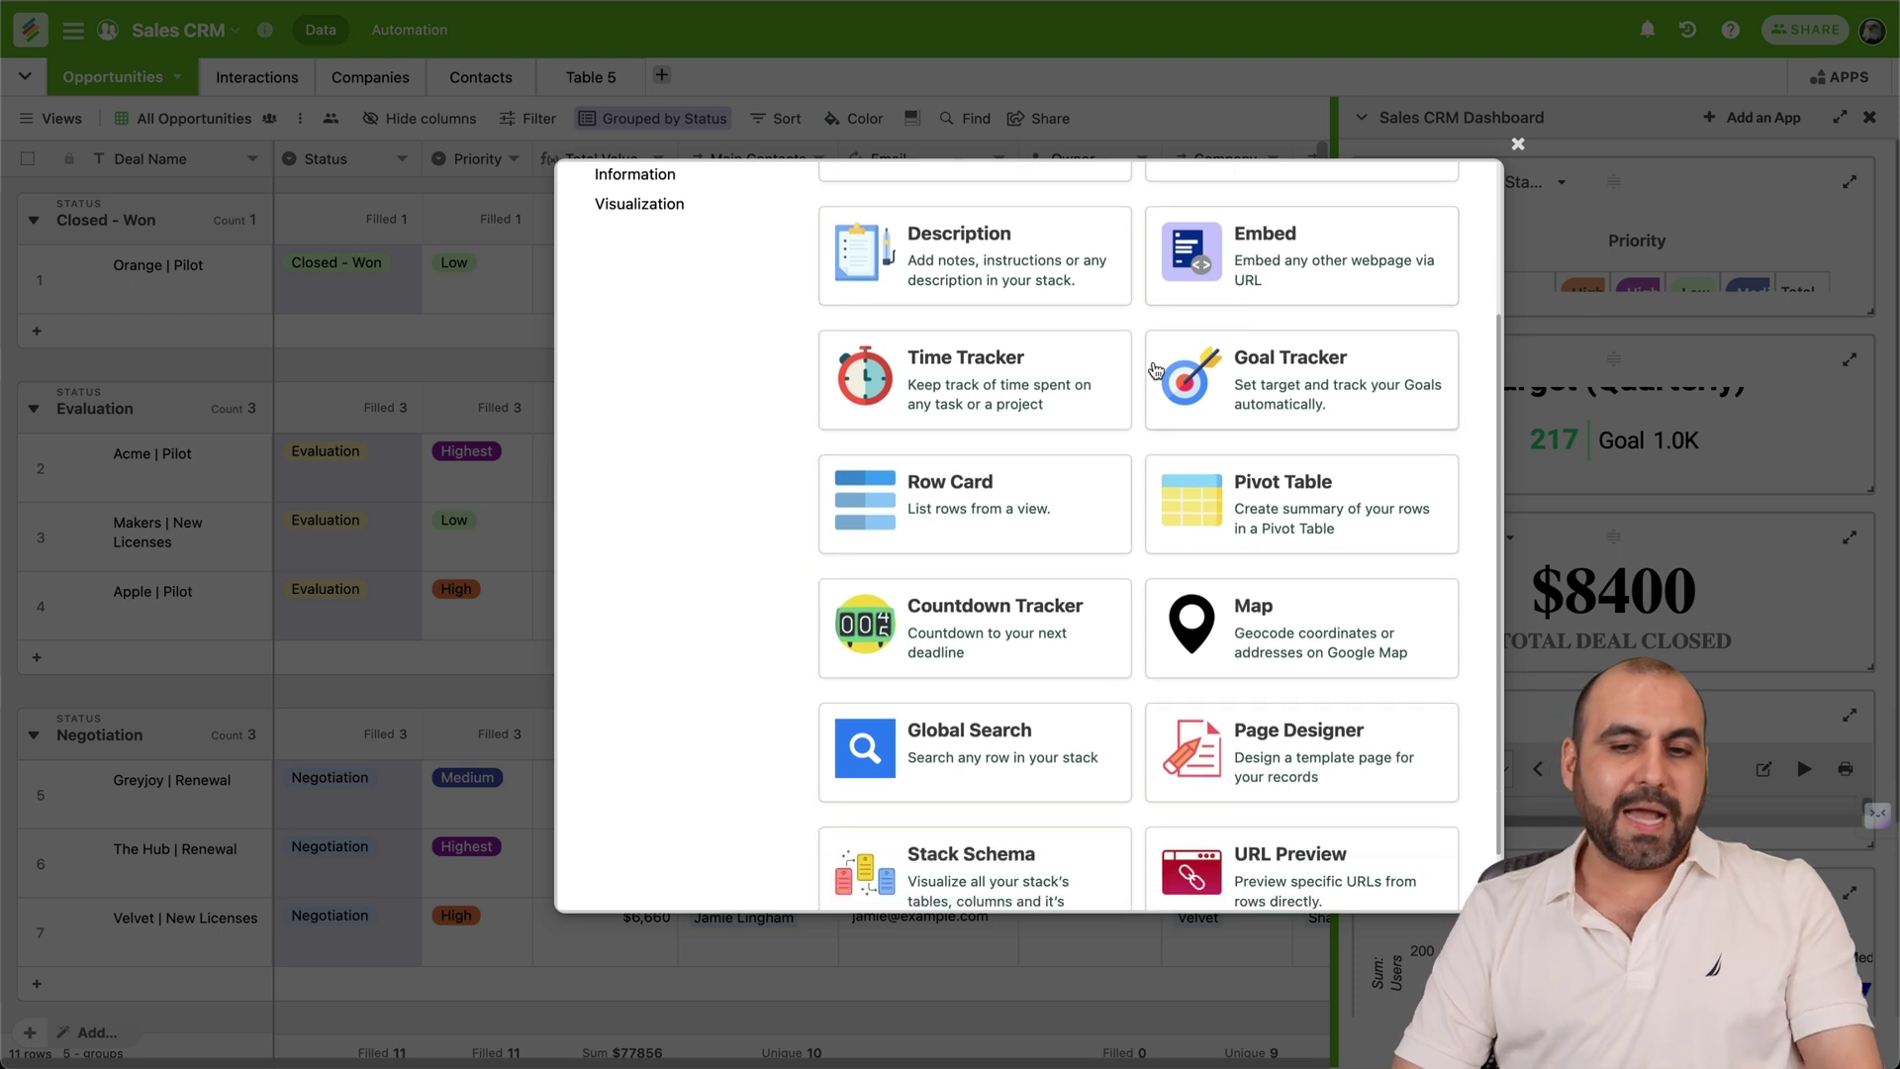
pyautogui.scroll(-2, 1332, 396)
pyautogui.scroll(6, 1123, 424)
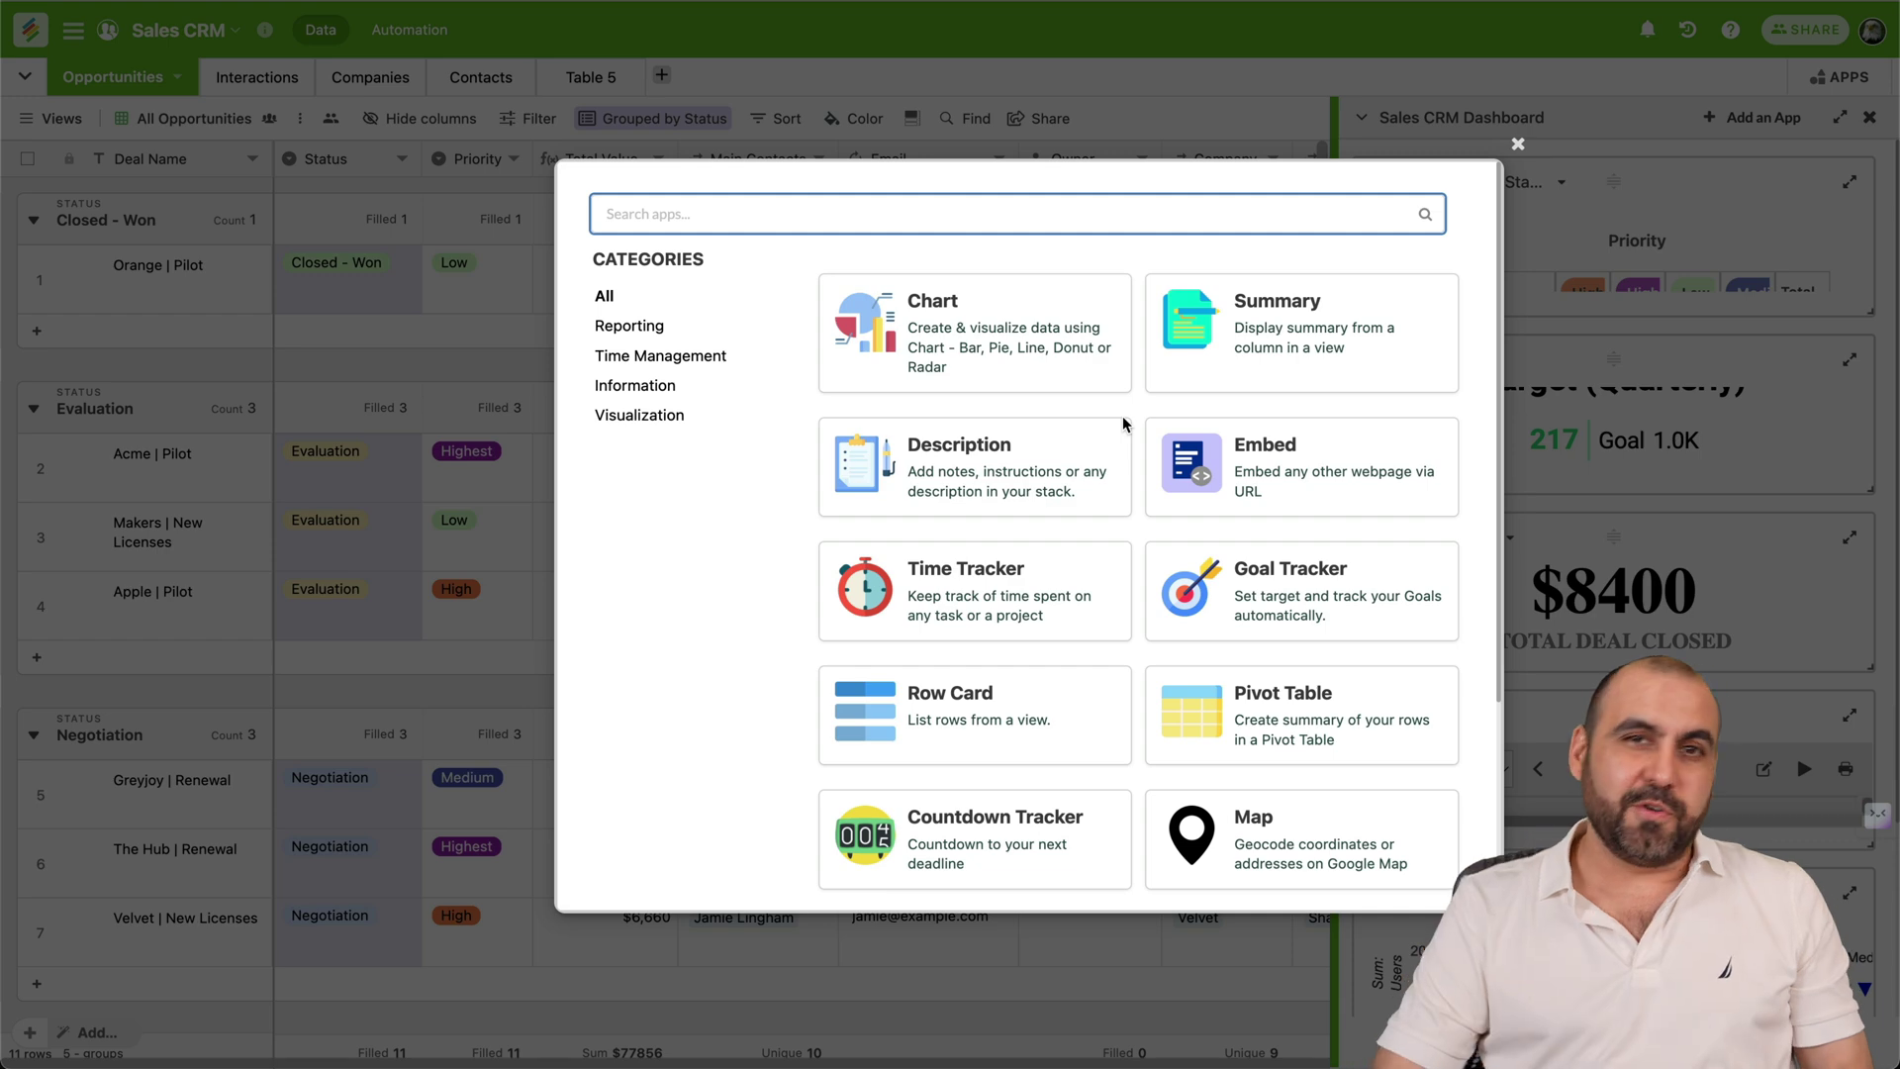
pyautogui.click(1519, 148)
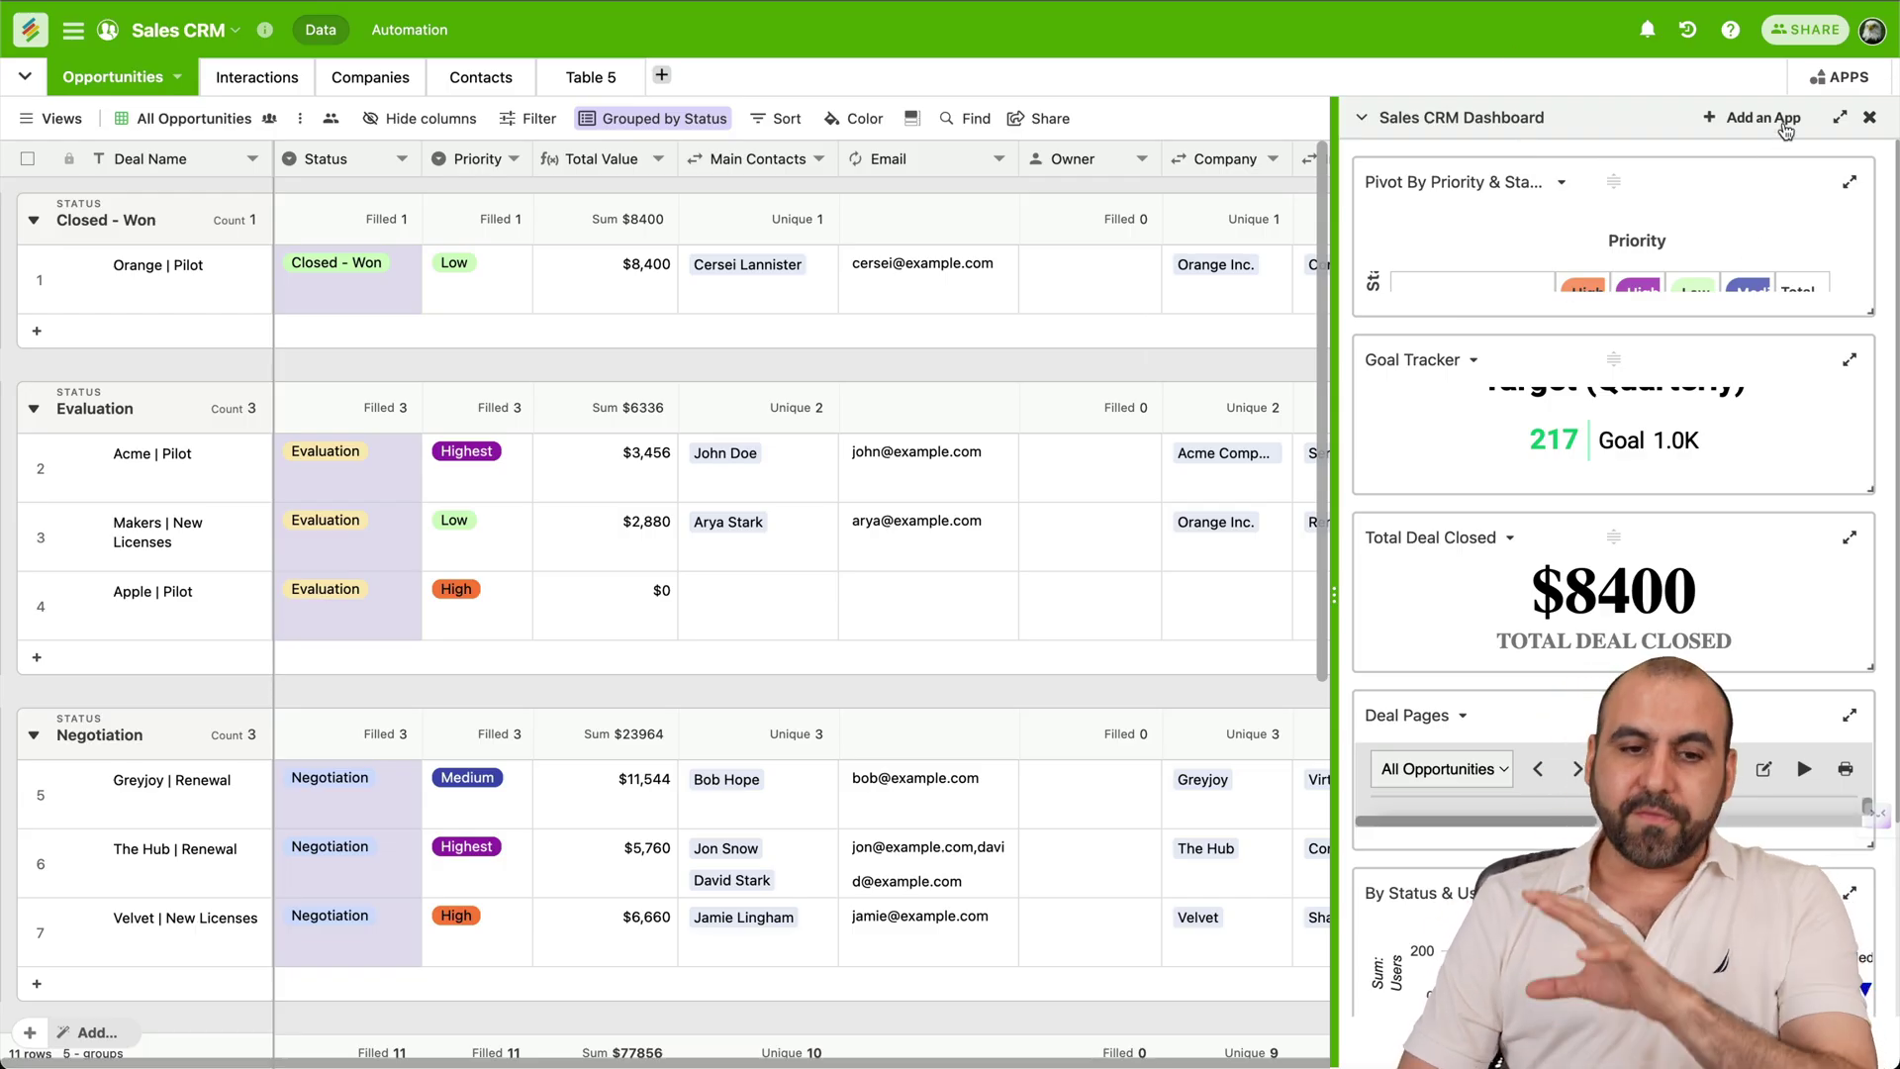
pyautogui.click(1870, 117)
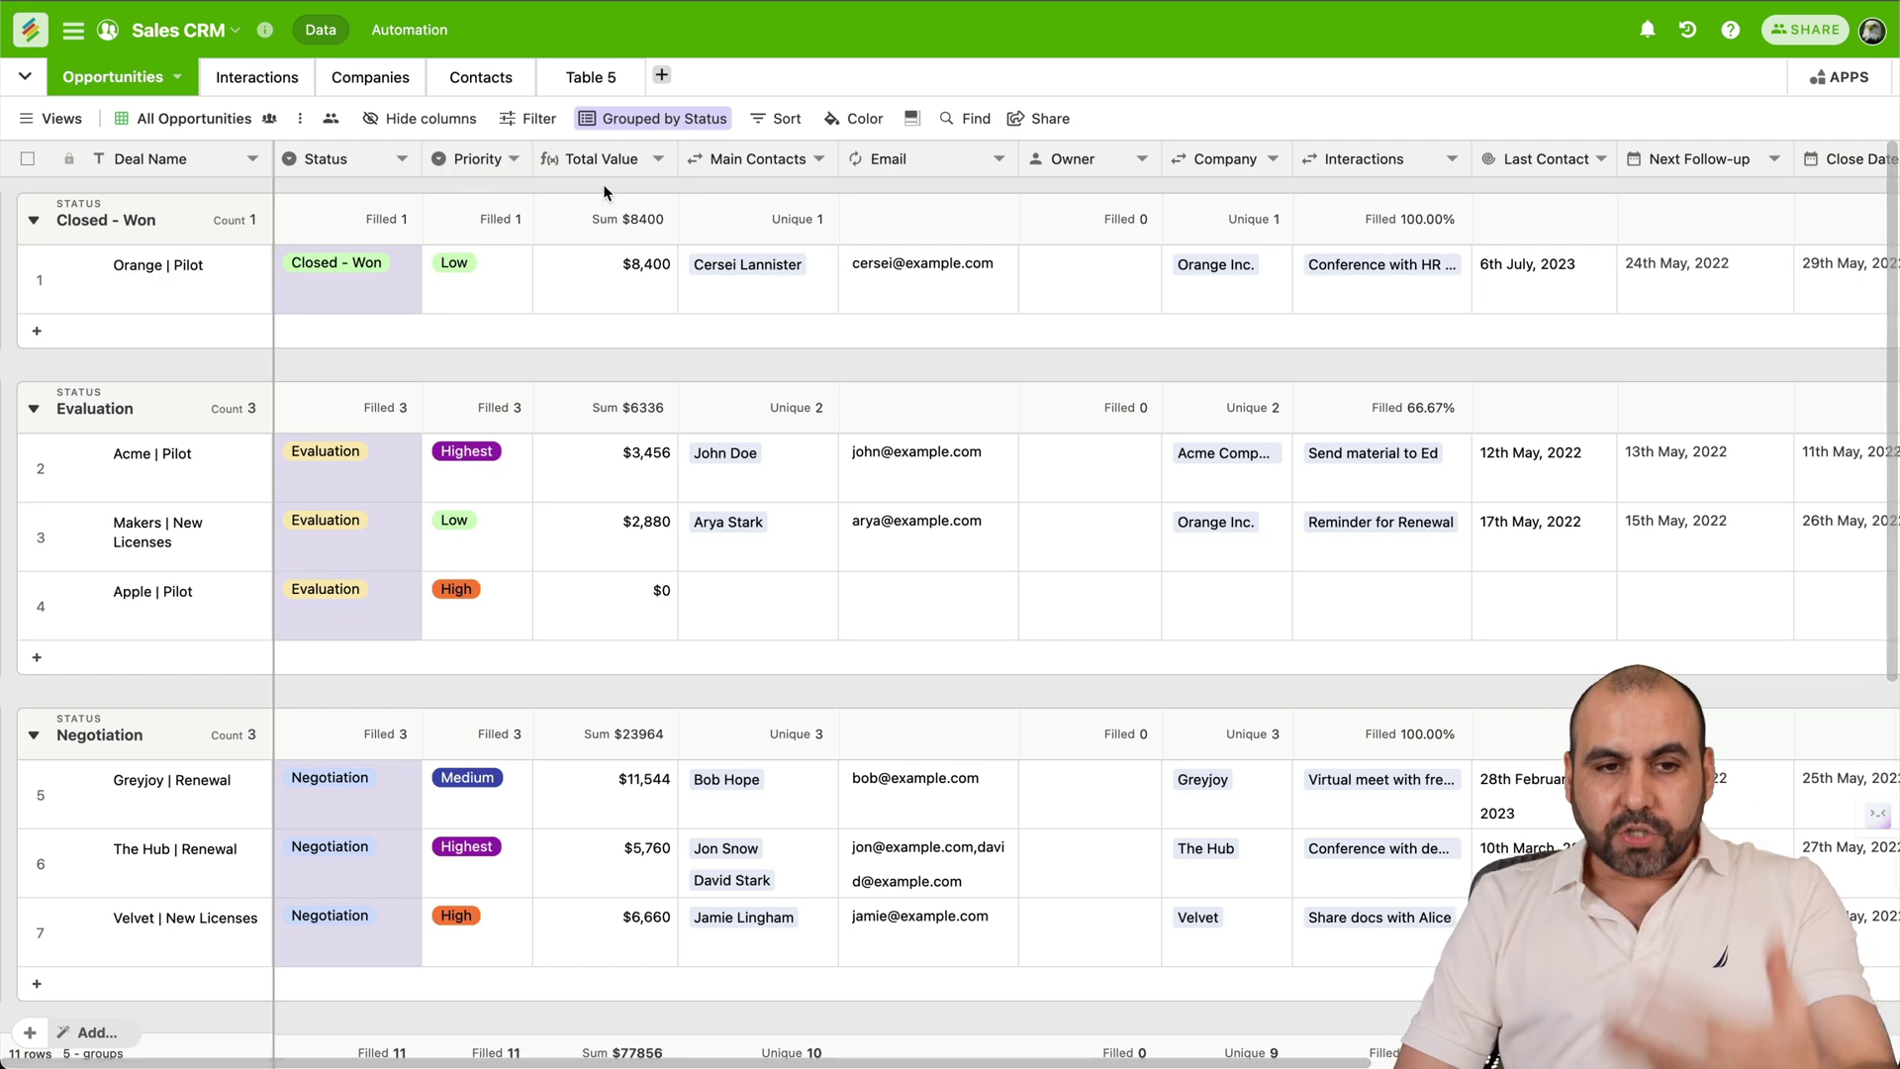
# Visit the Automation page, return to Data at the Orange | Pilot Priority cell, then Automation again
pyautogui.click(420, 31)
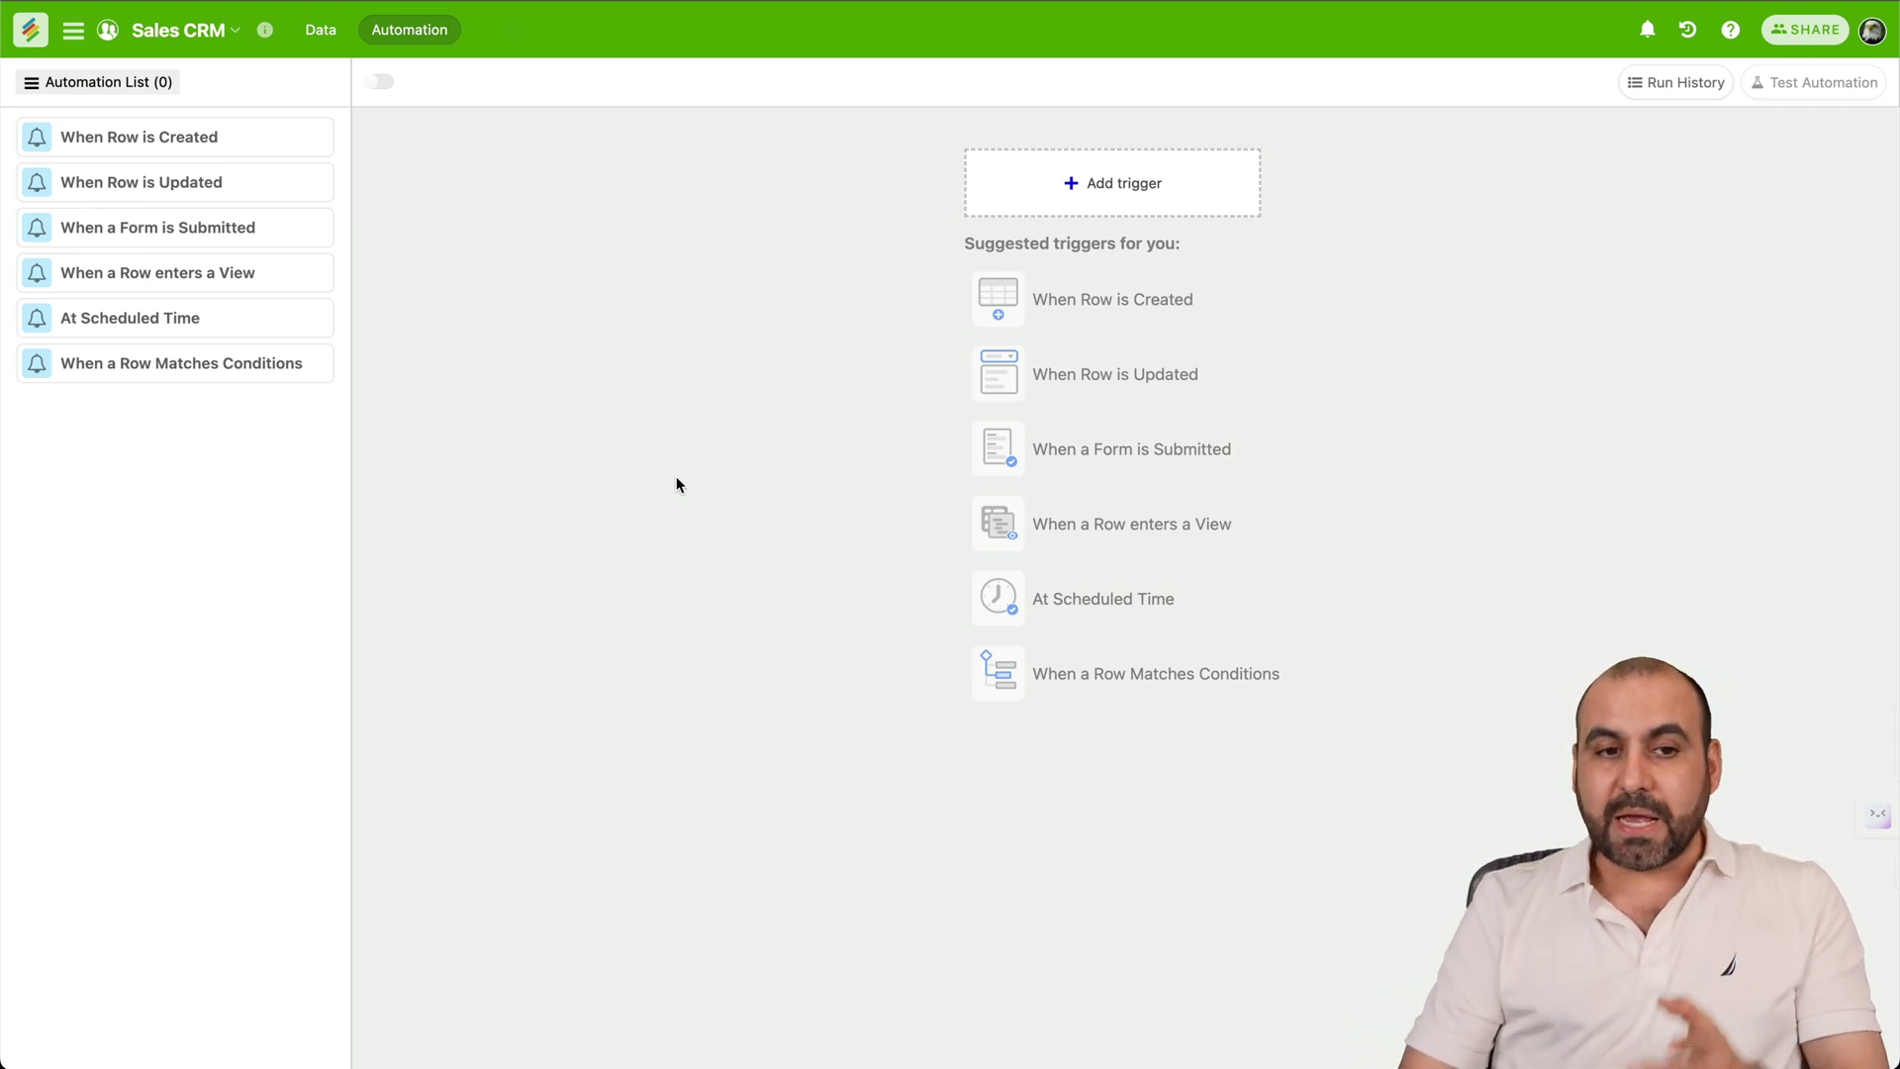
pyautogui.click(320, 30)
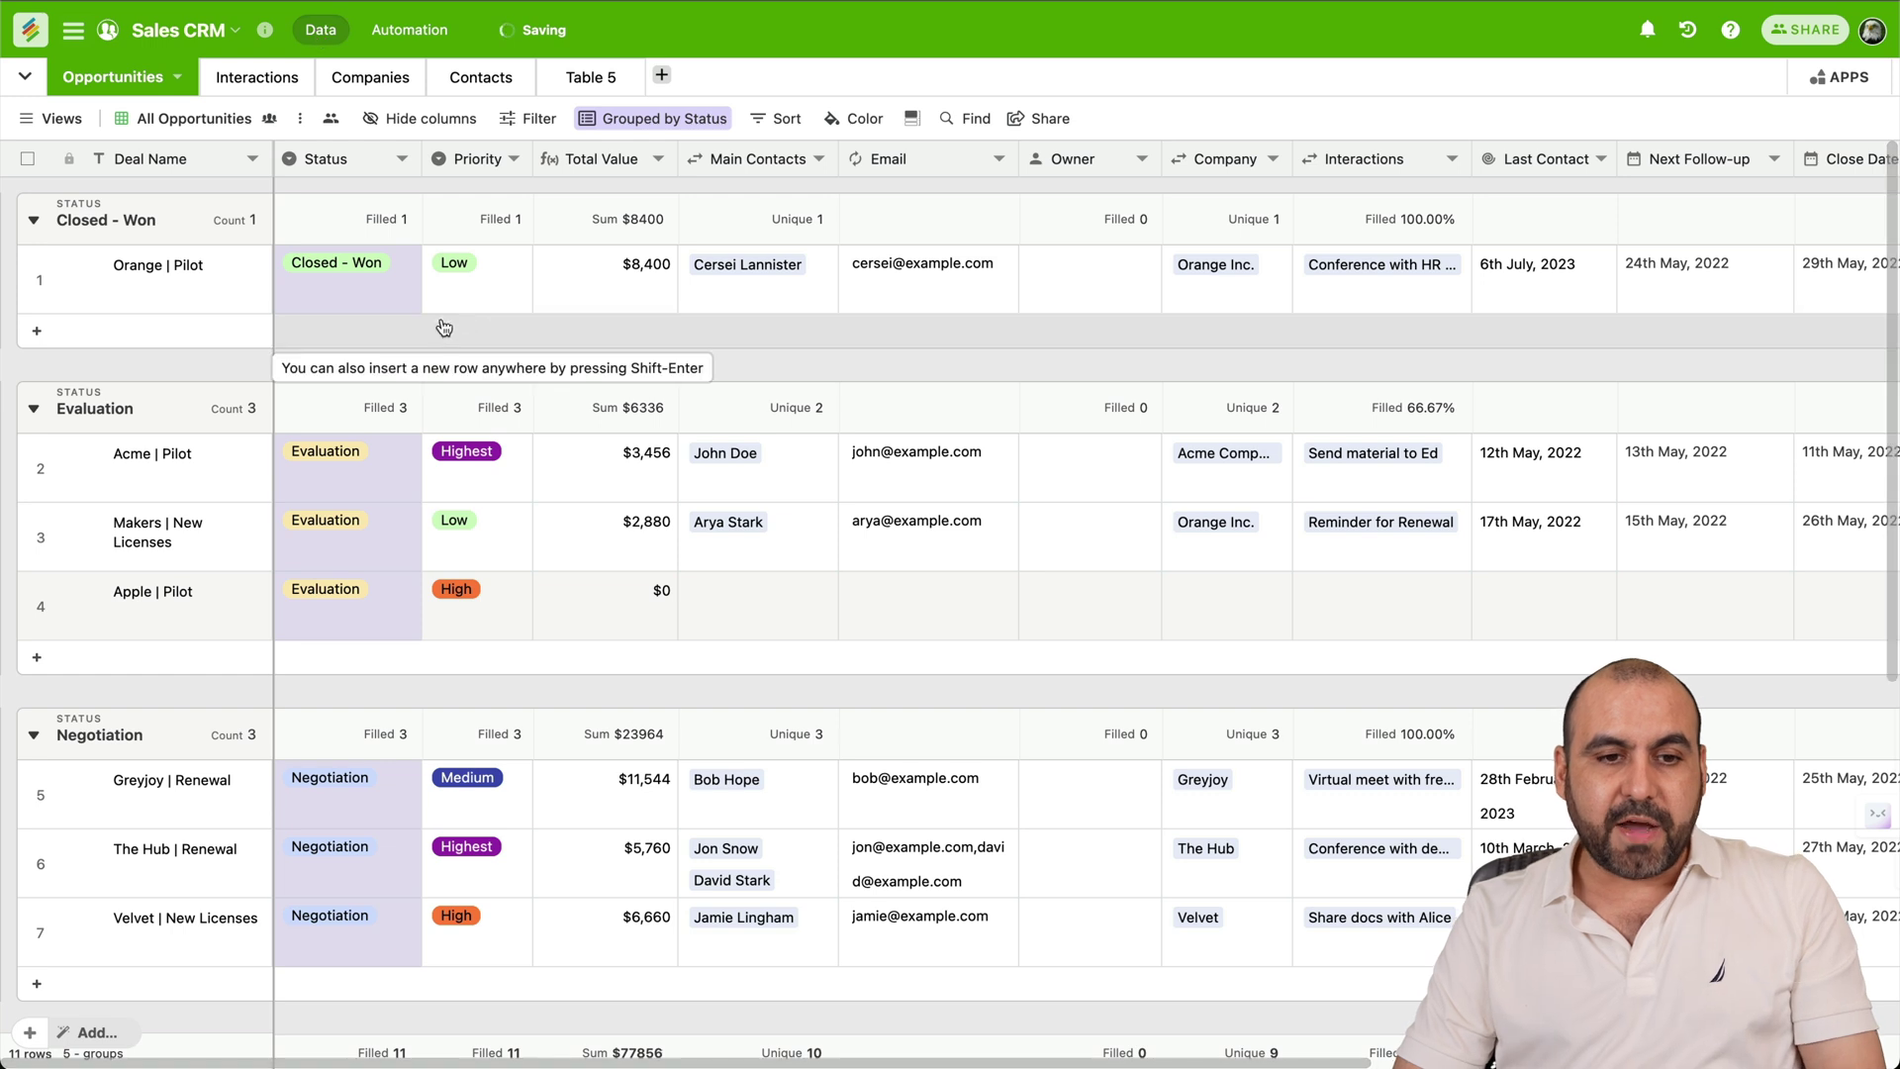
pyautogui.click(485, 273)
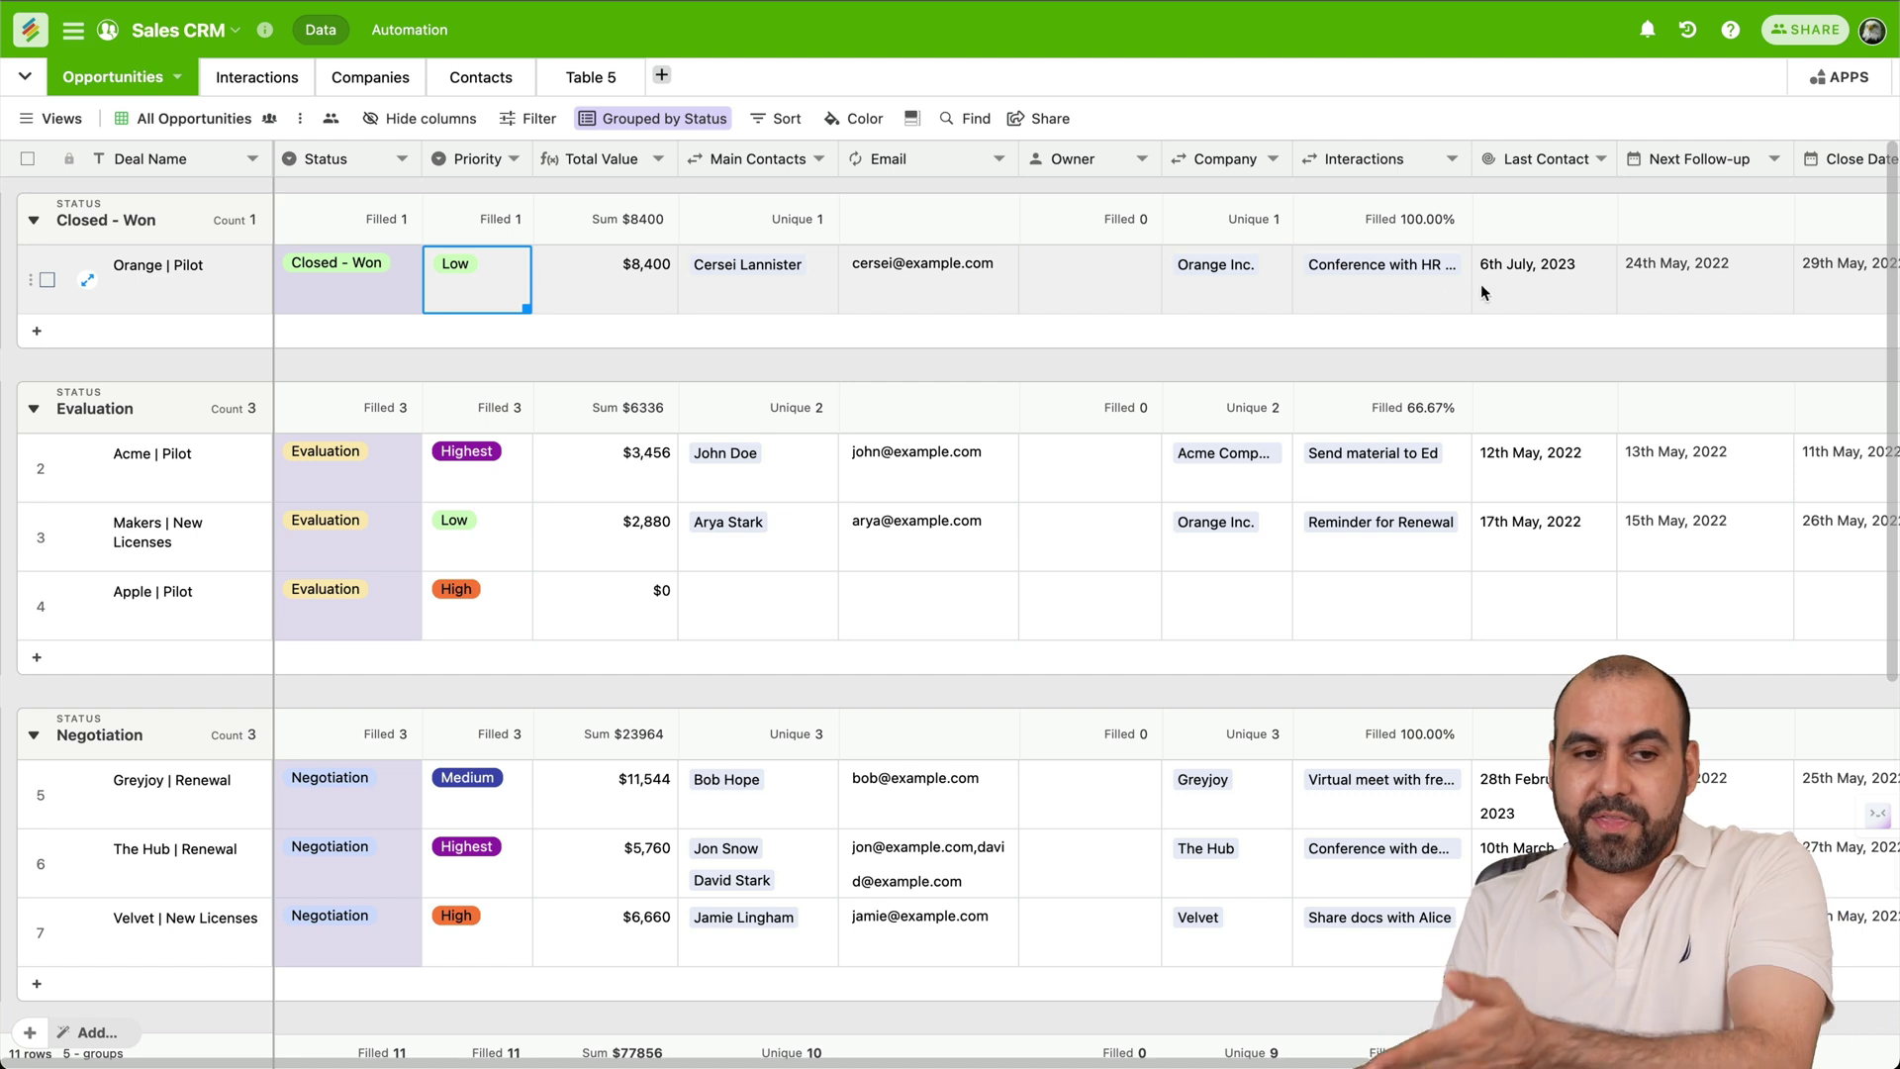
pyautogui.click(387, 44)
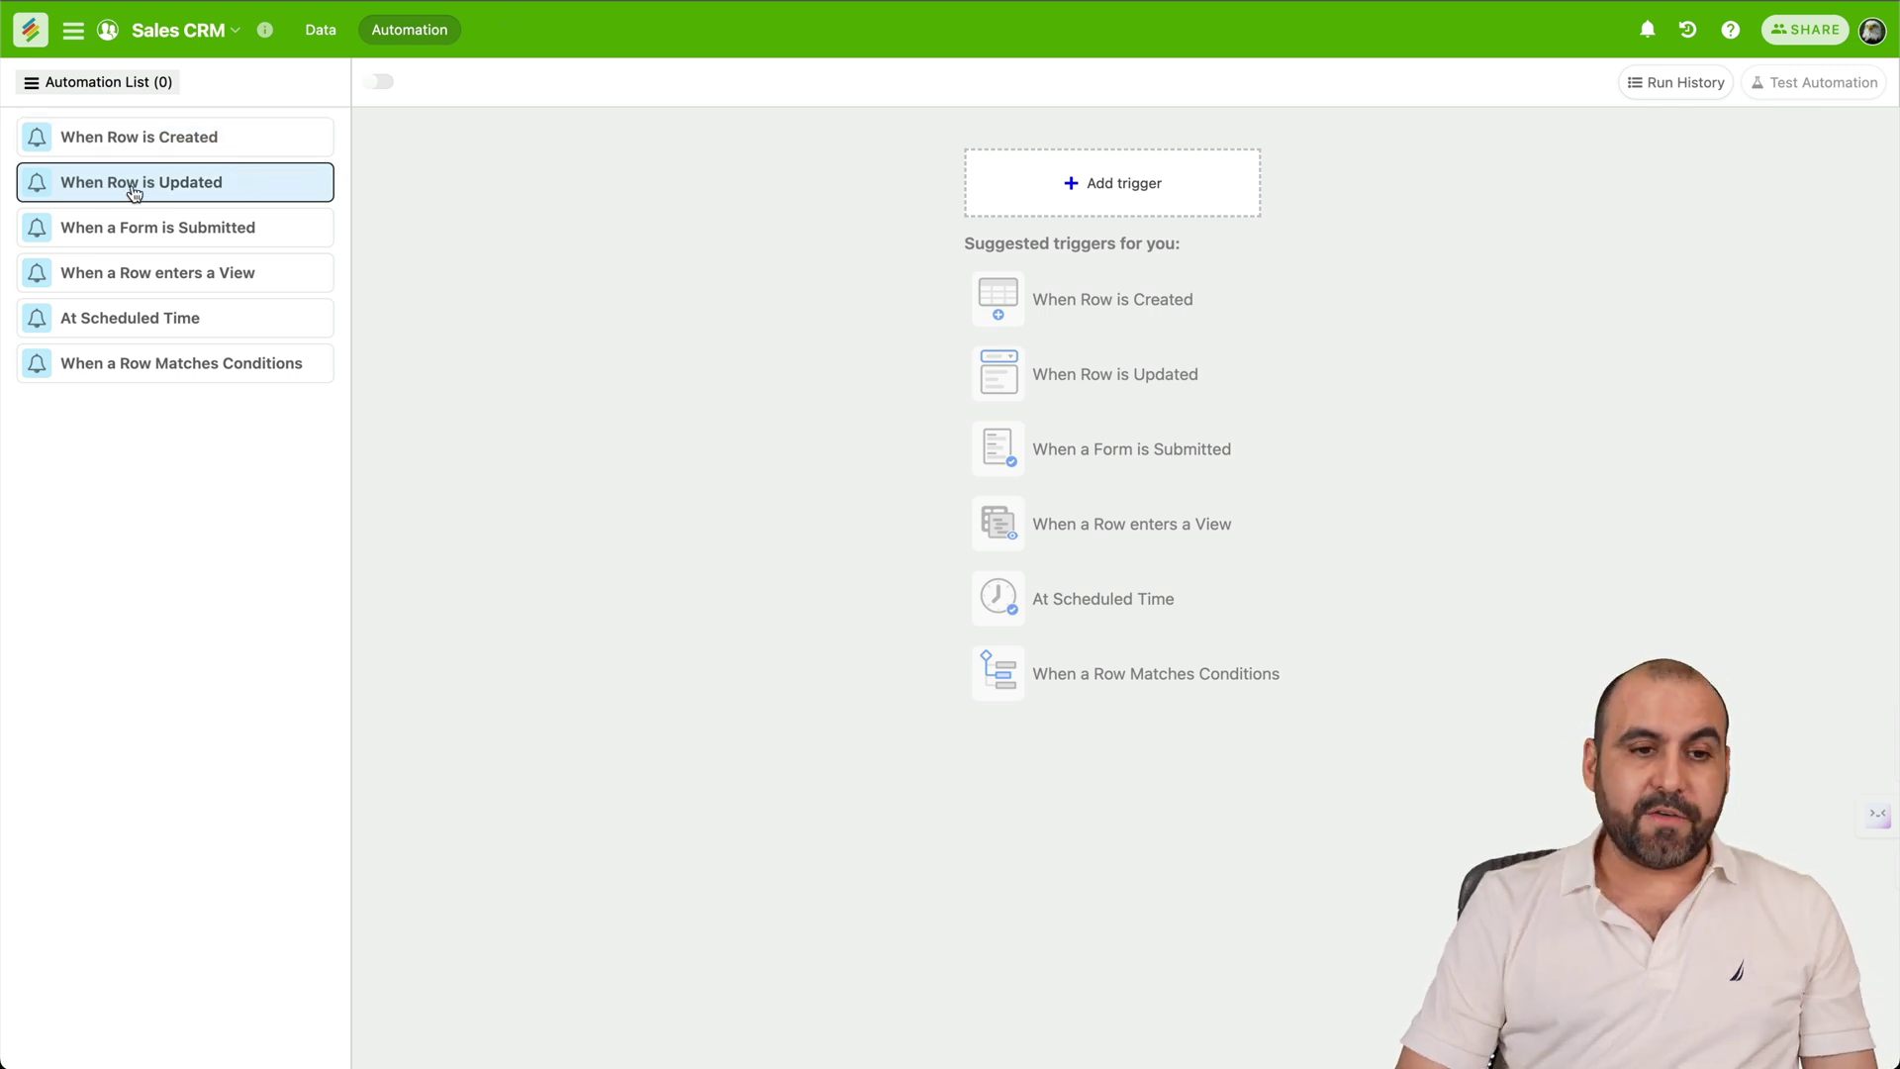
# Set up a When Row is Updated trigger watching the Opportunities table's Status column
pyautogui.click(204, 188)
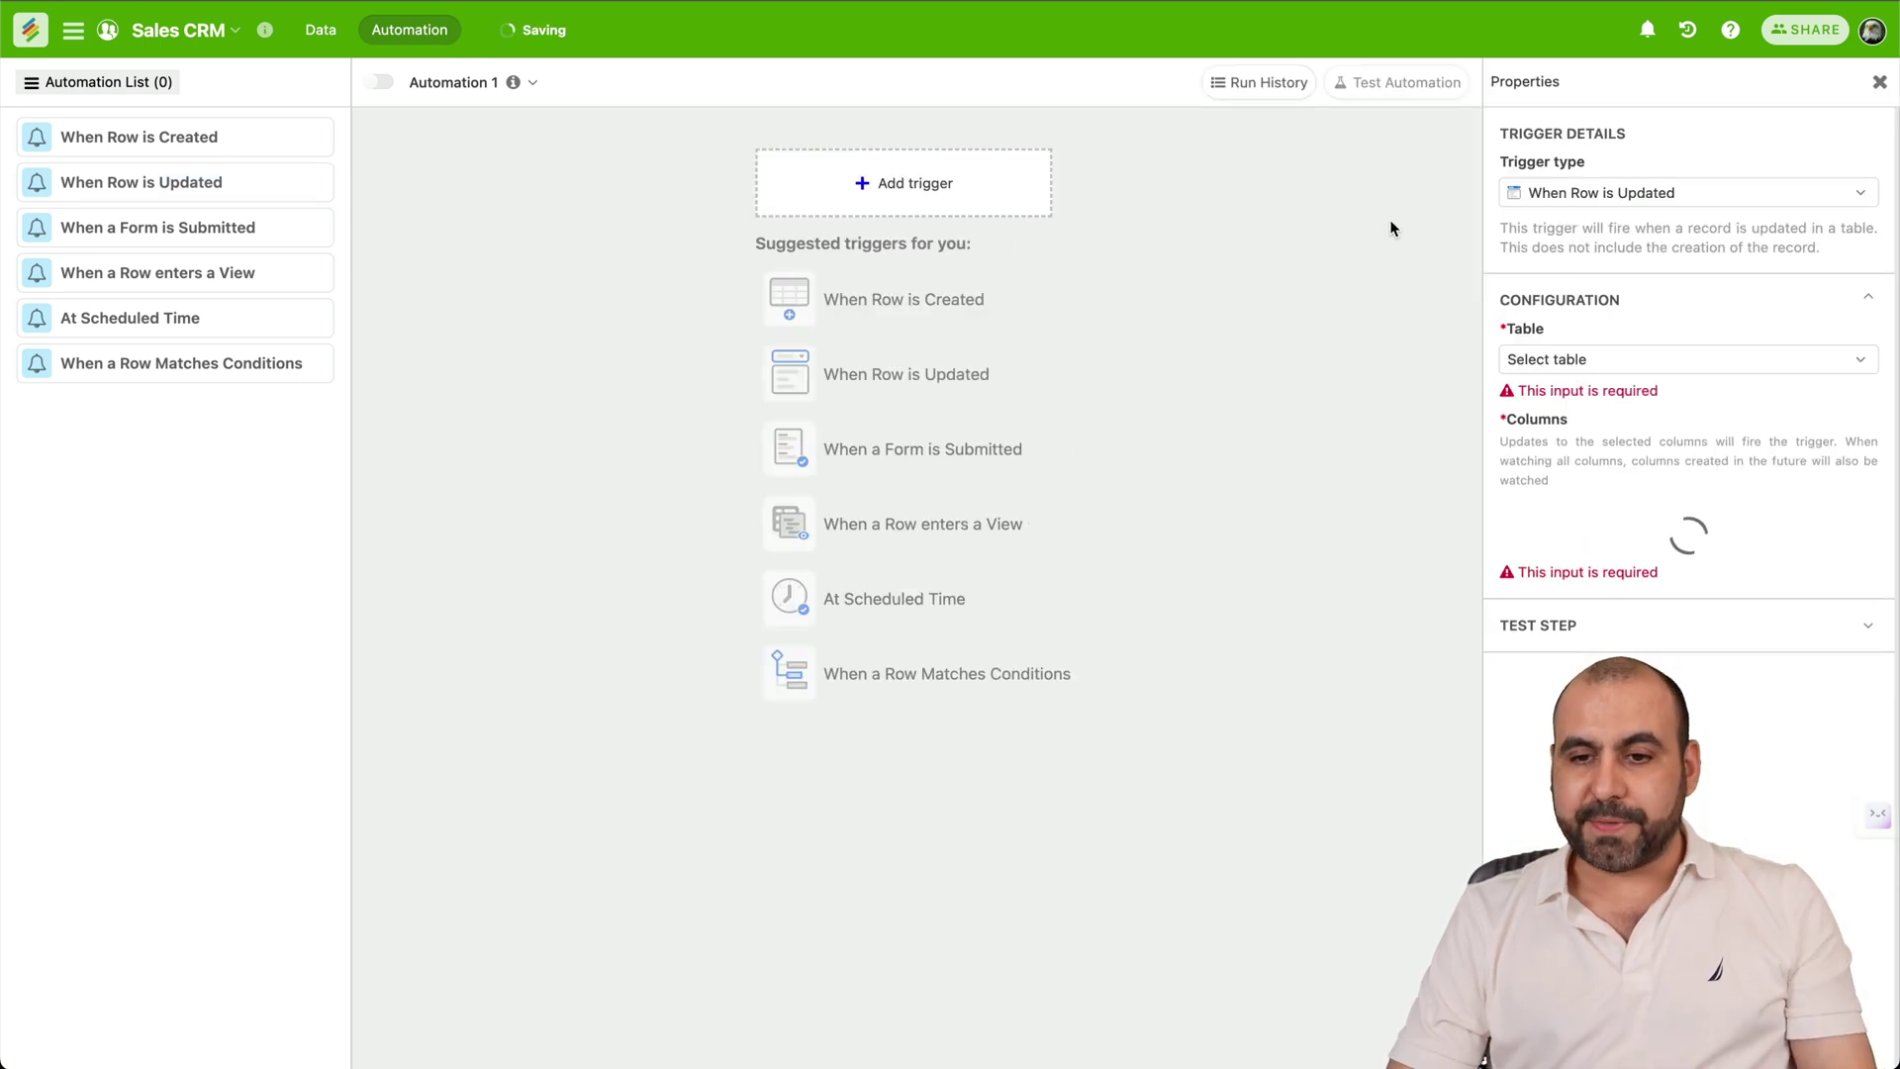
pyautogui.click(1624, 360)
pyautogui.click(1607, 401)
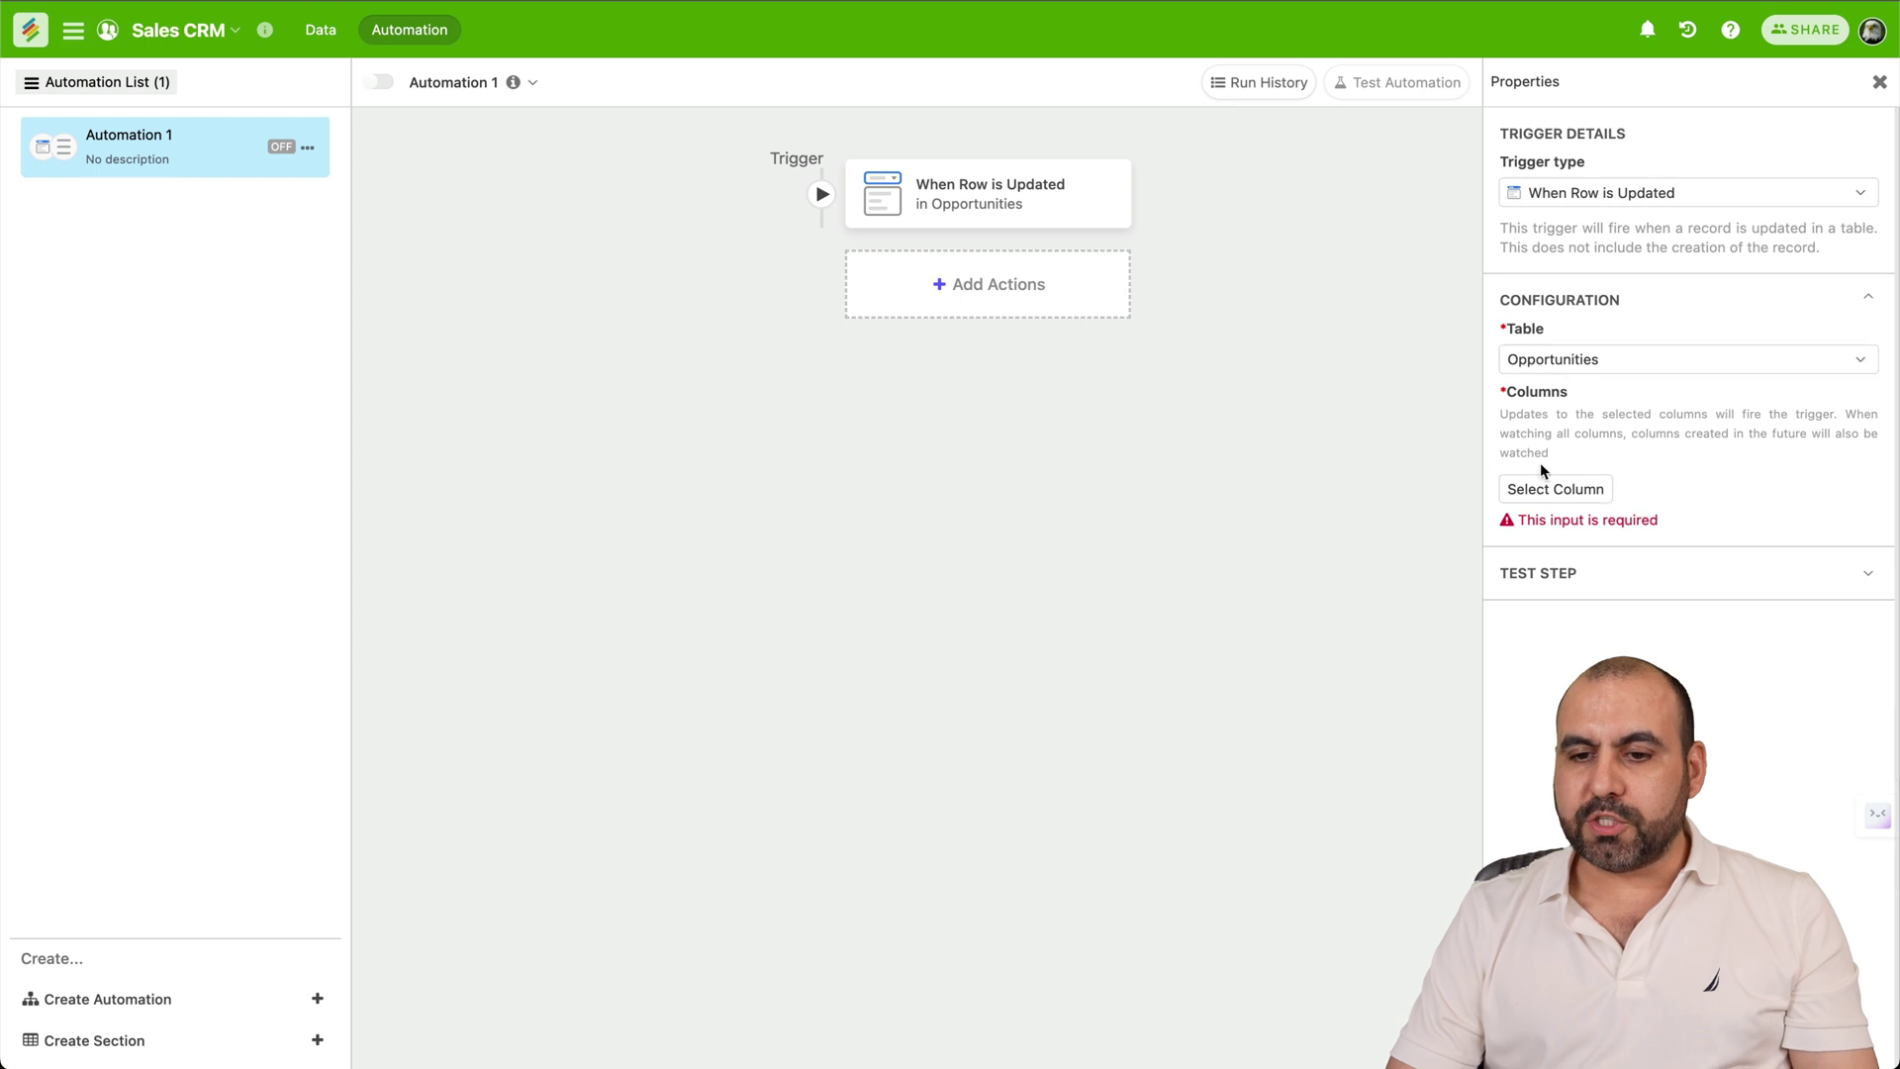
pyautogui.click(1544, 487)
pyautogui.scroll(-3, 1547, 477)
pyautogui.scroll(-3, 1544, 479)
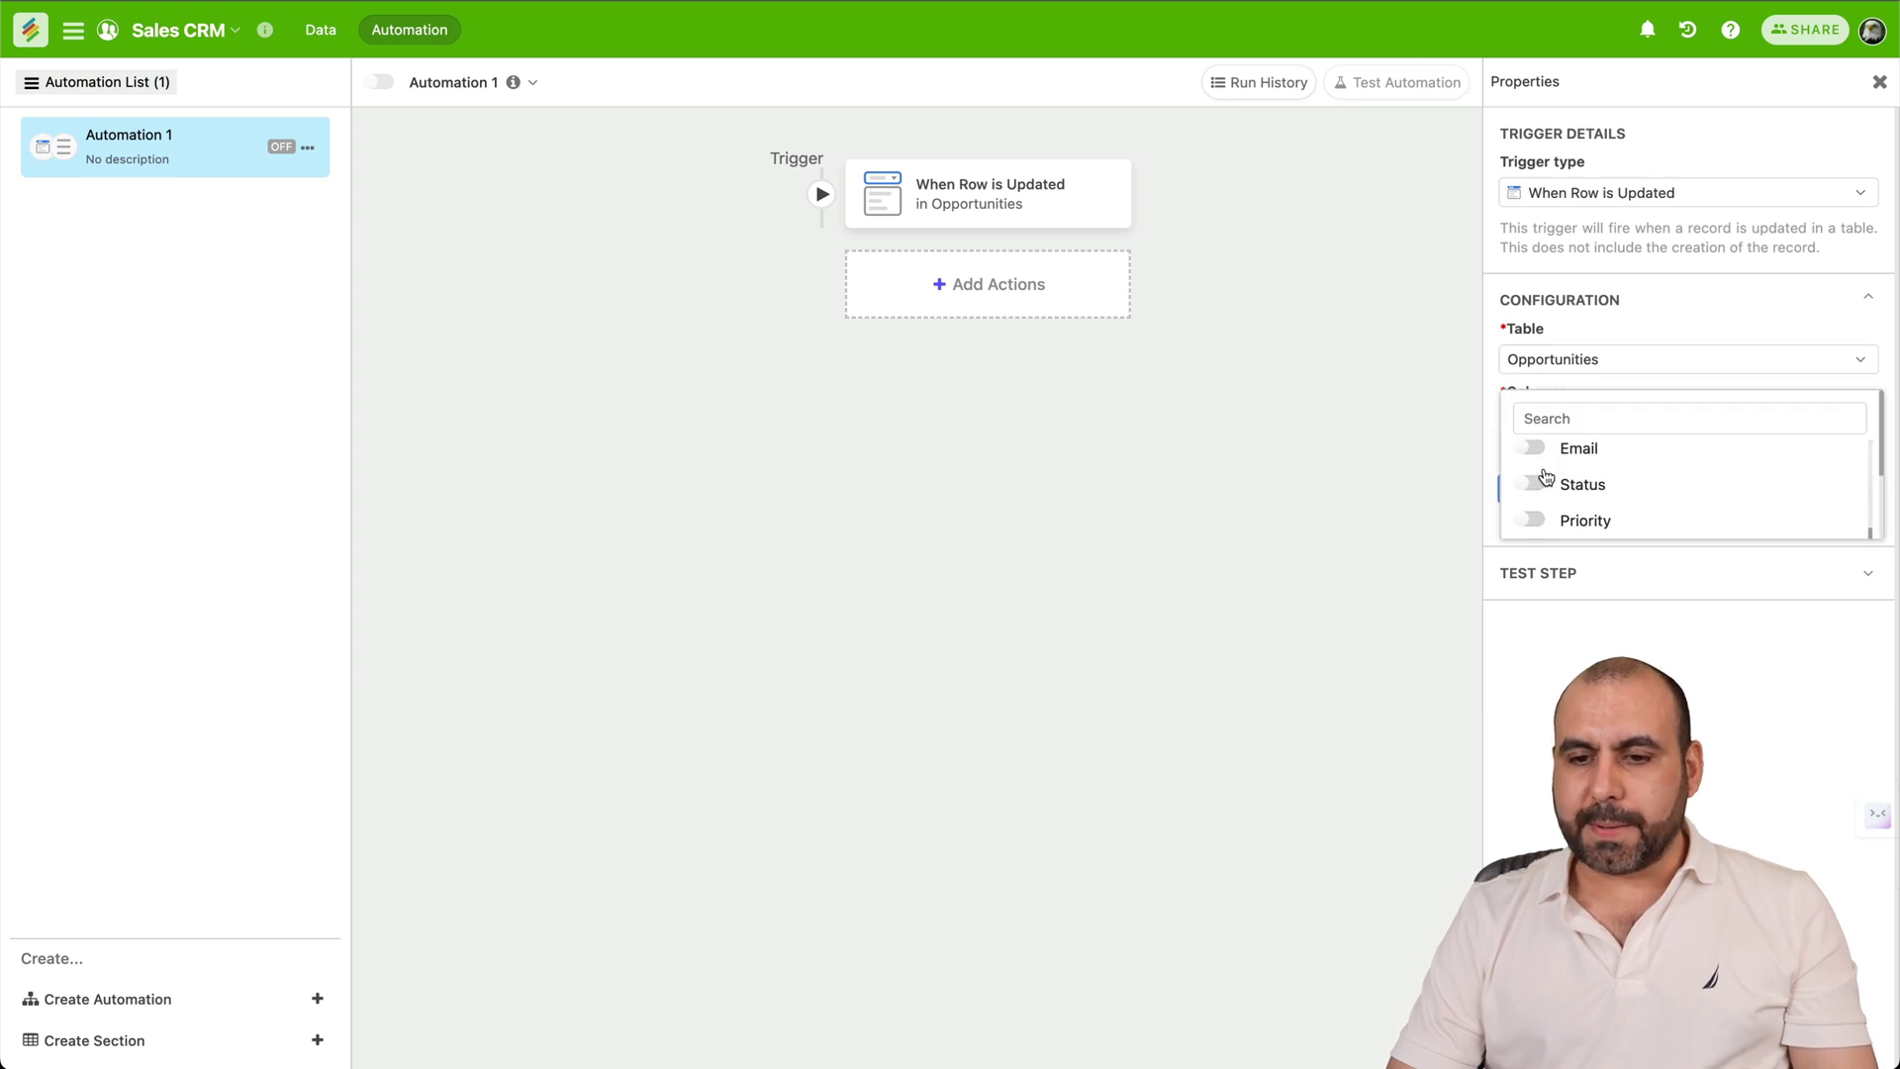
pyautogui.click(1535, 479)
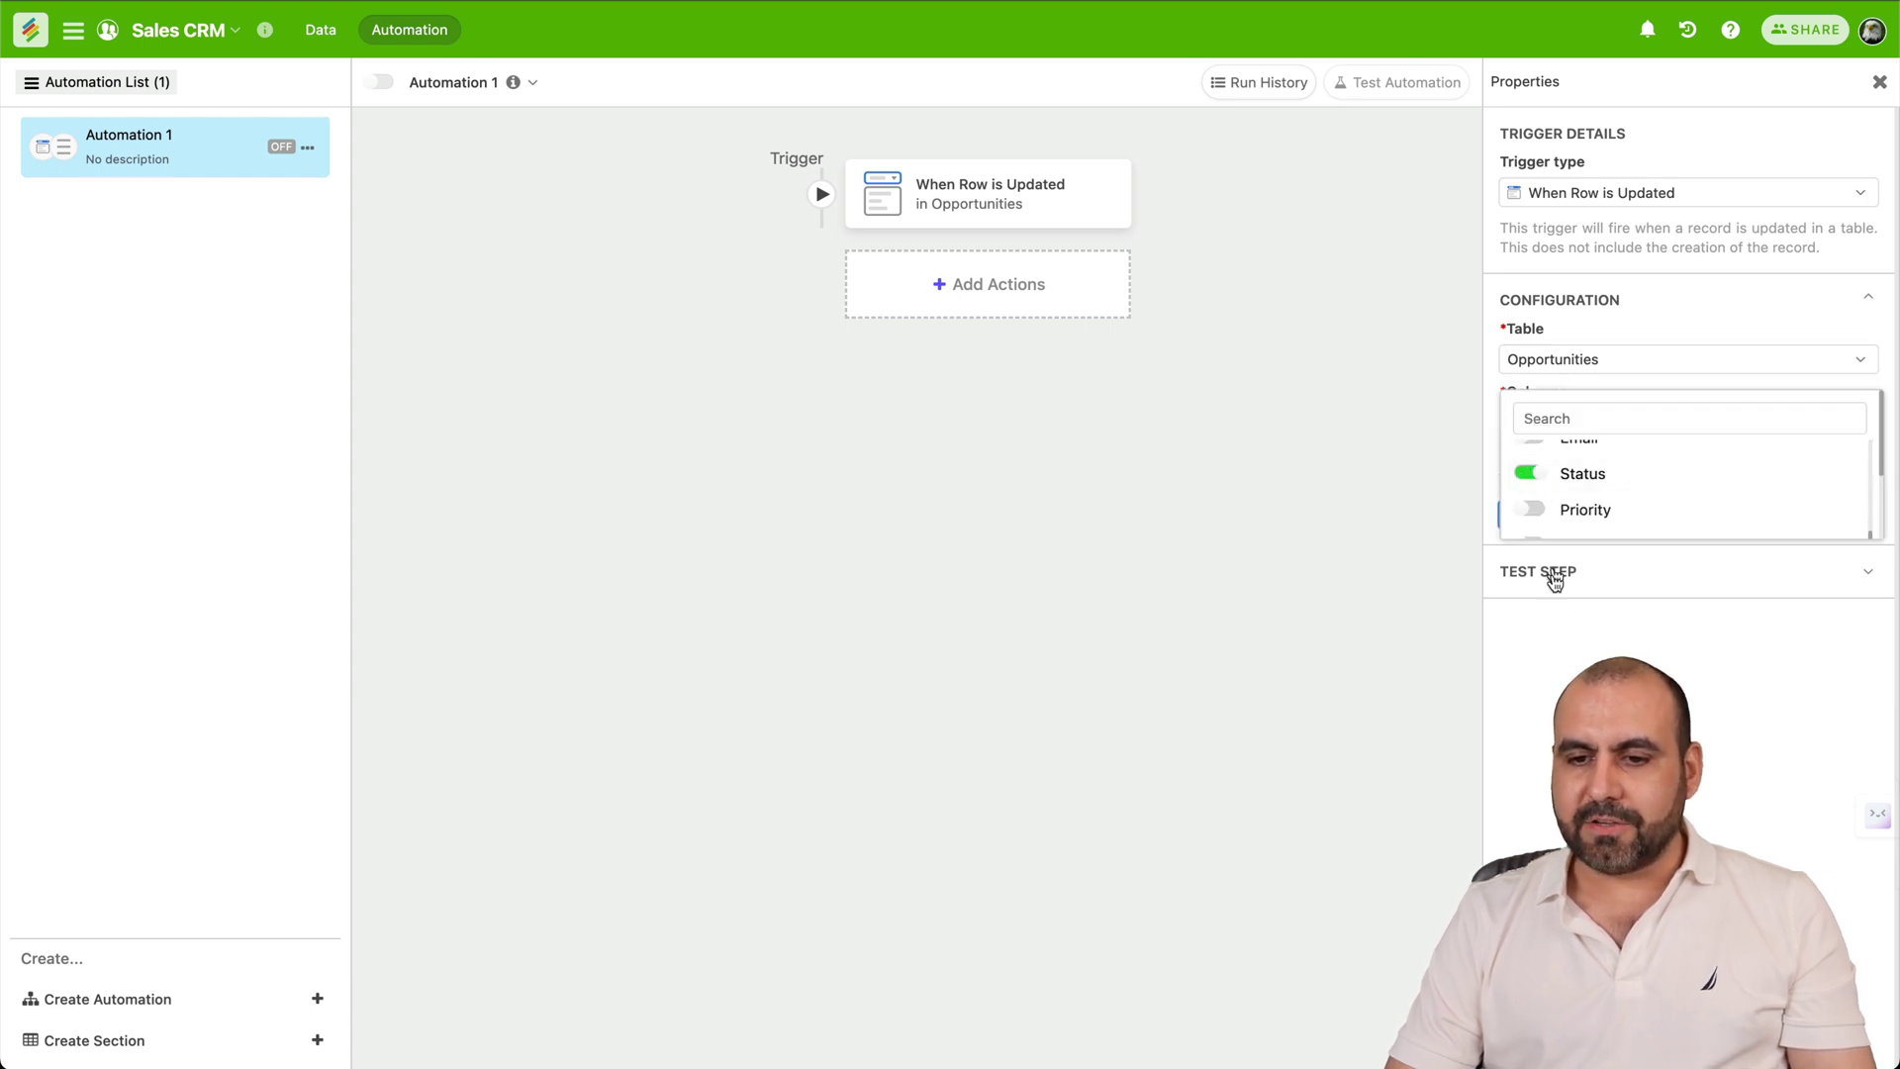
pyautogui.click(1551, 665)
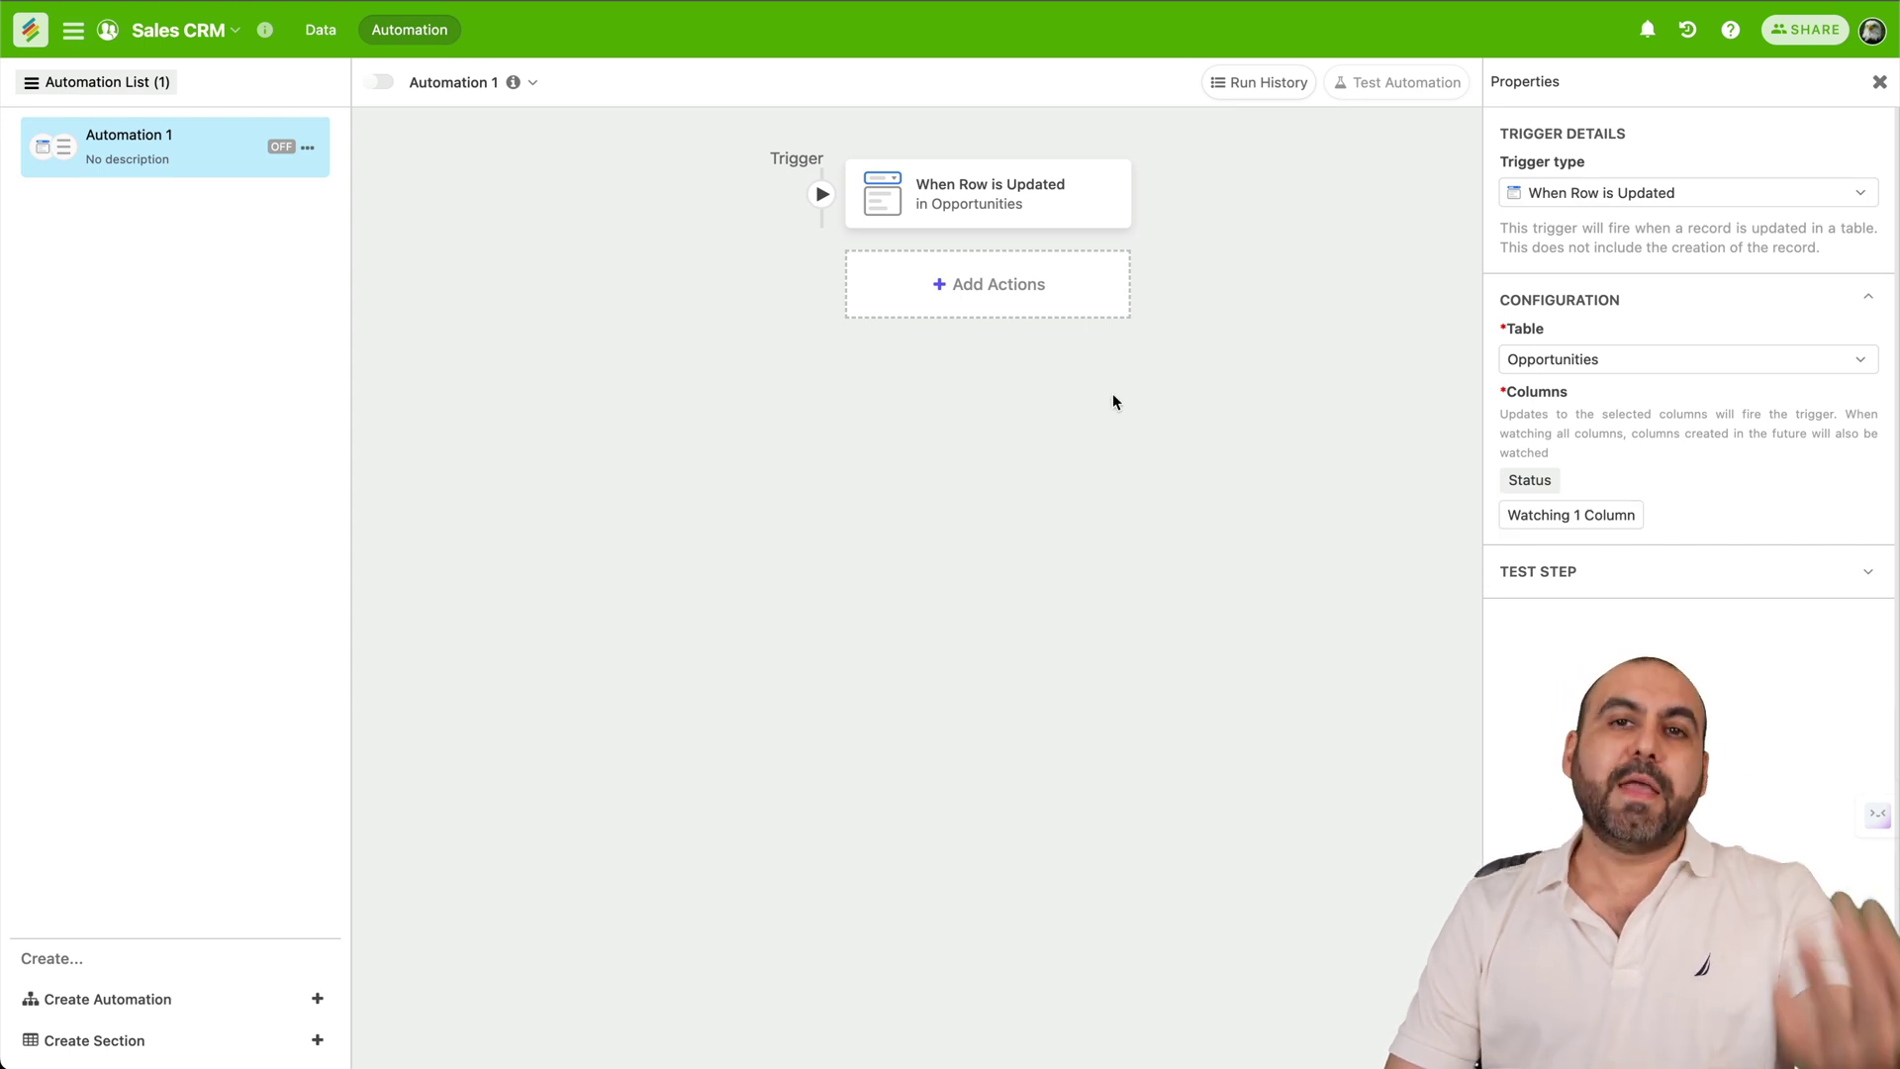
# Look over the action list, add a second automation, and return to the Opportunities data
pyautogui.click(1014, 299)
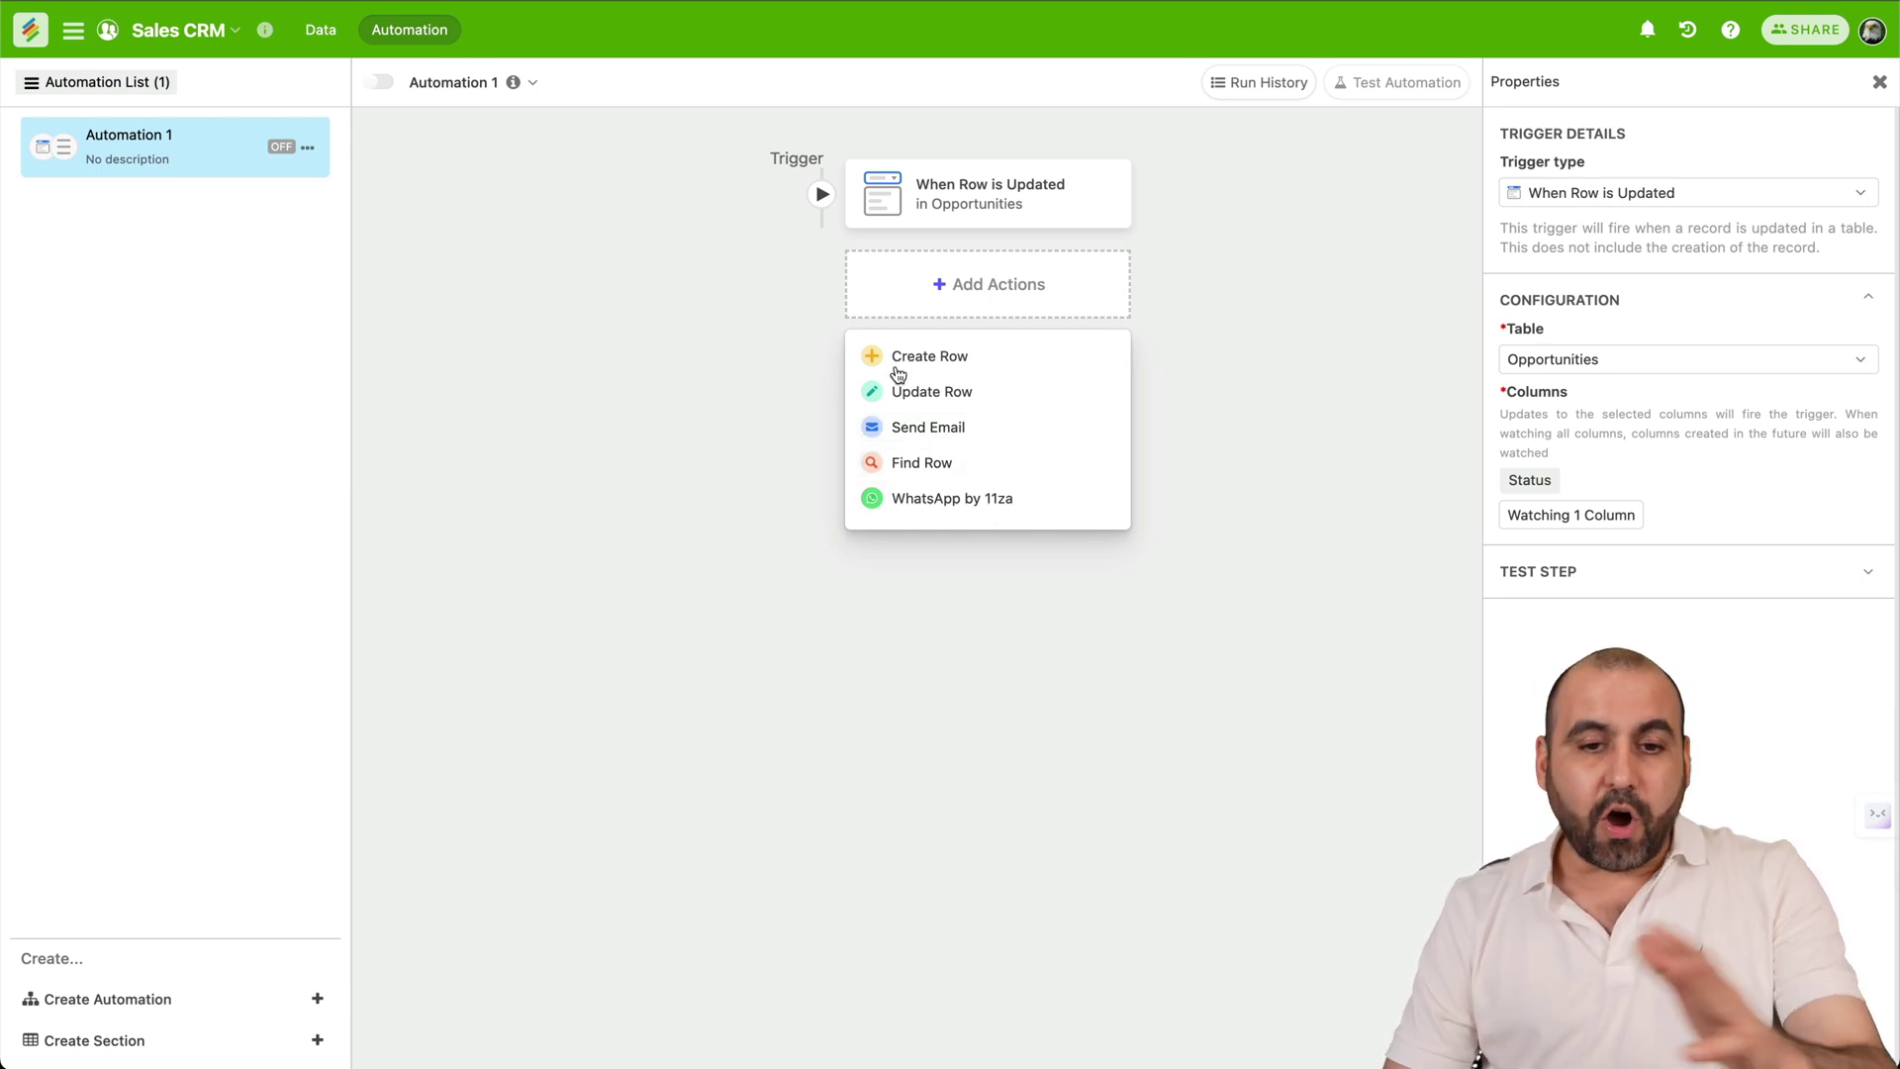
pyautogui.click(810, 250)
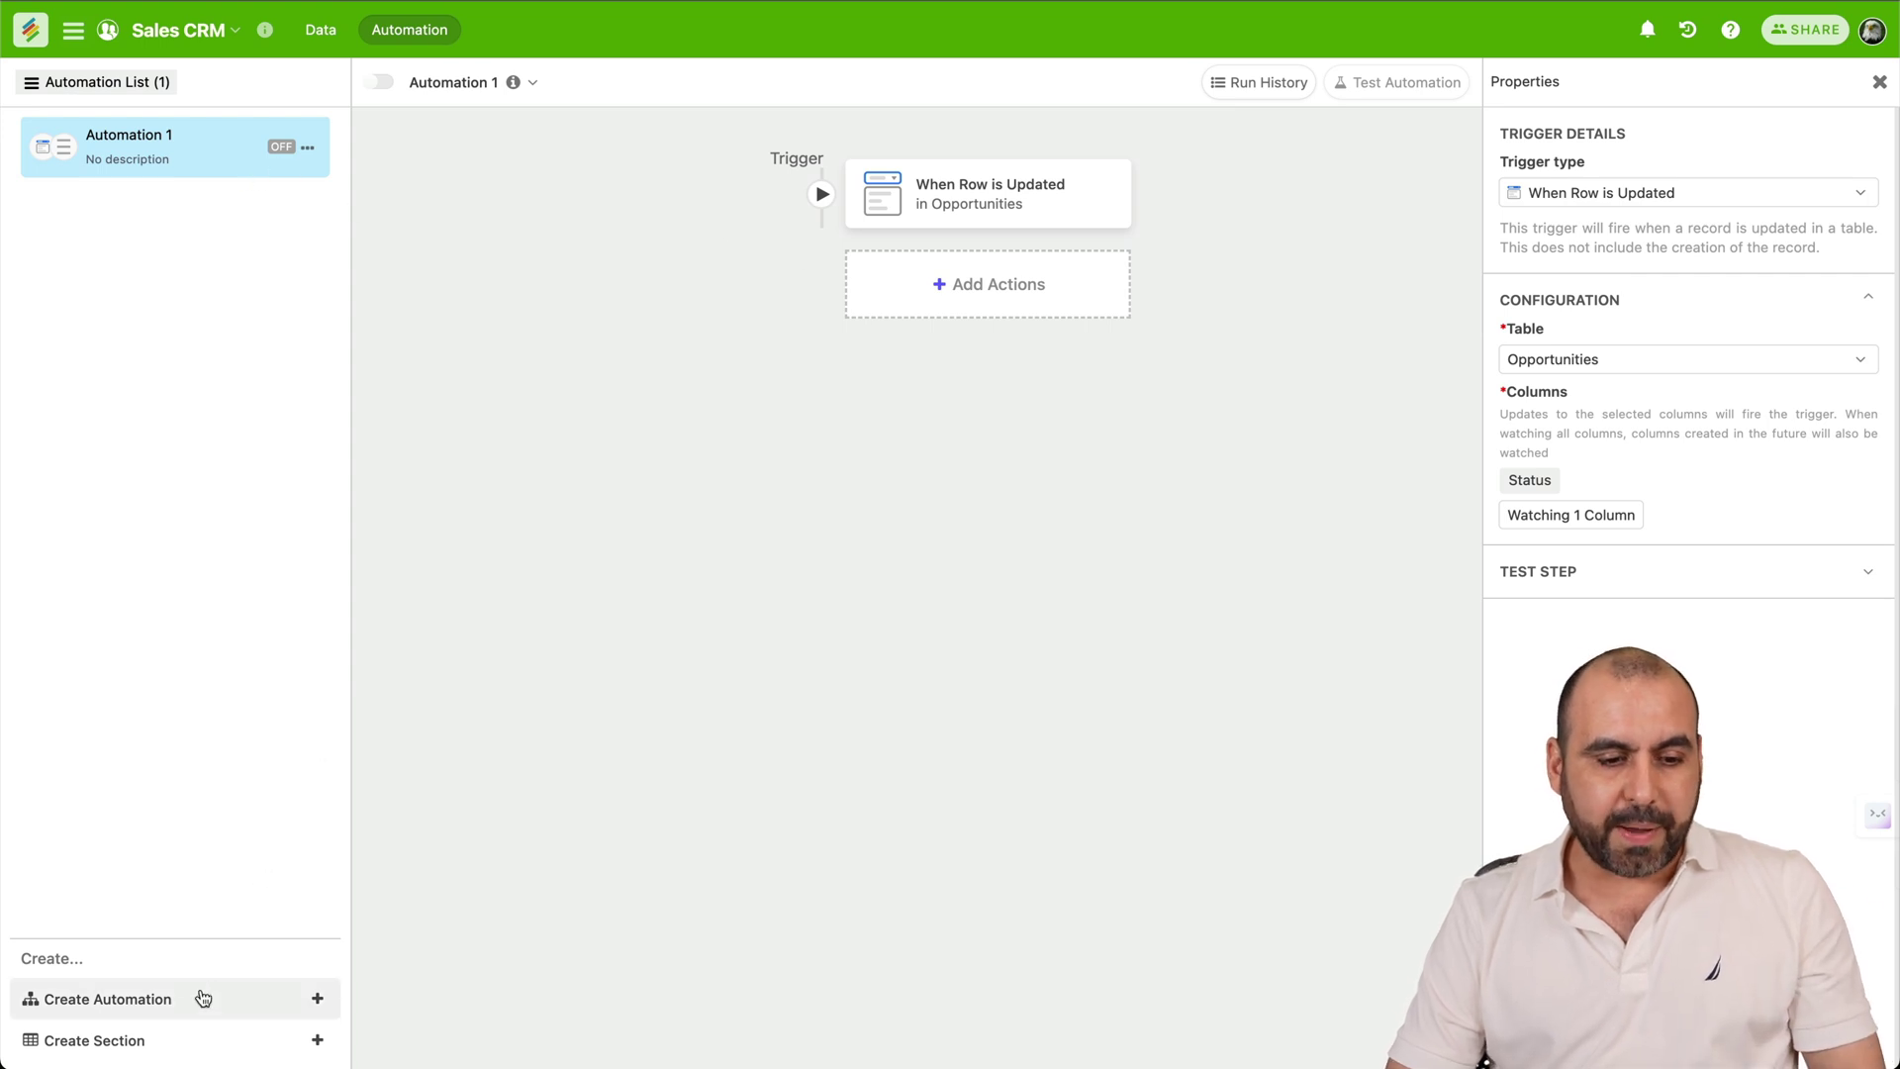
pyautogui.click(158, 1000)
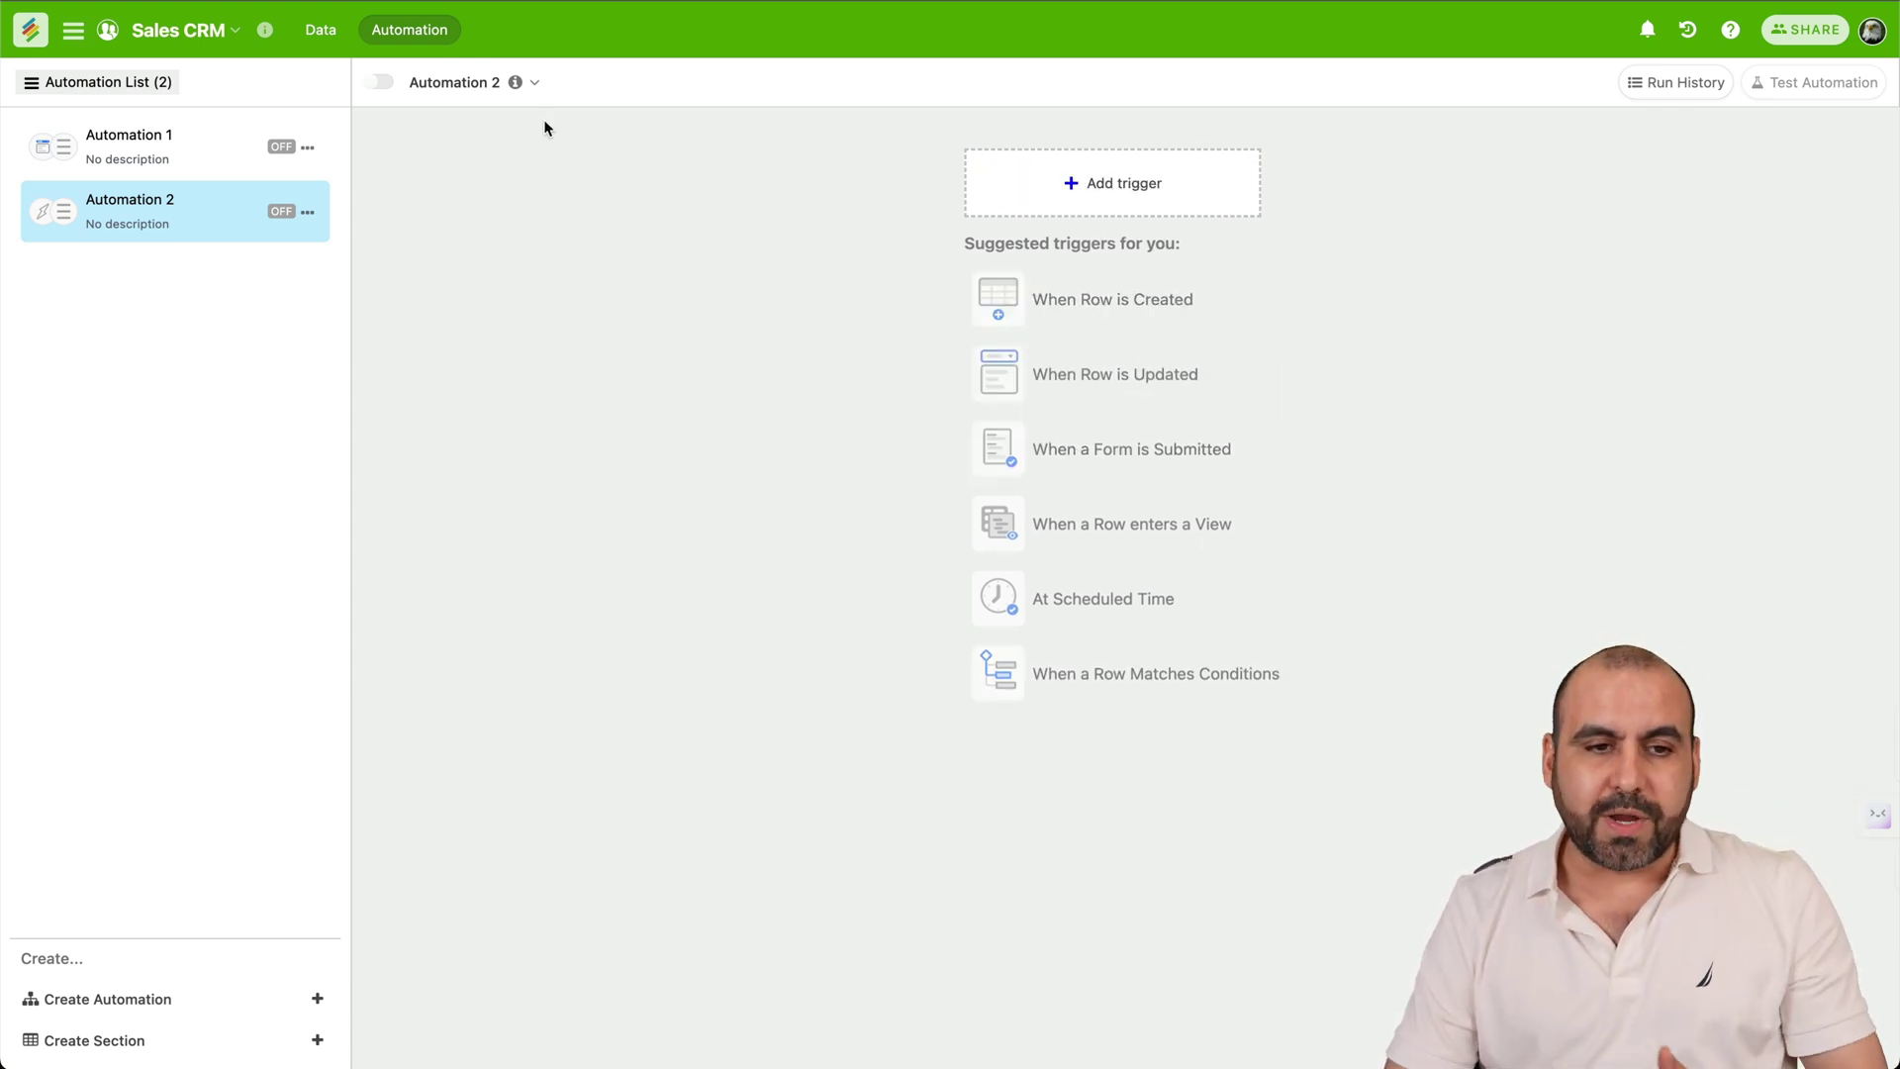
pyautogui.click(321, 30)
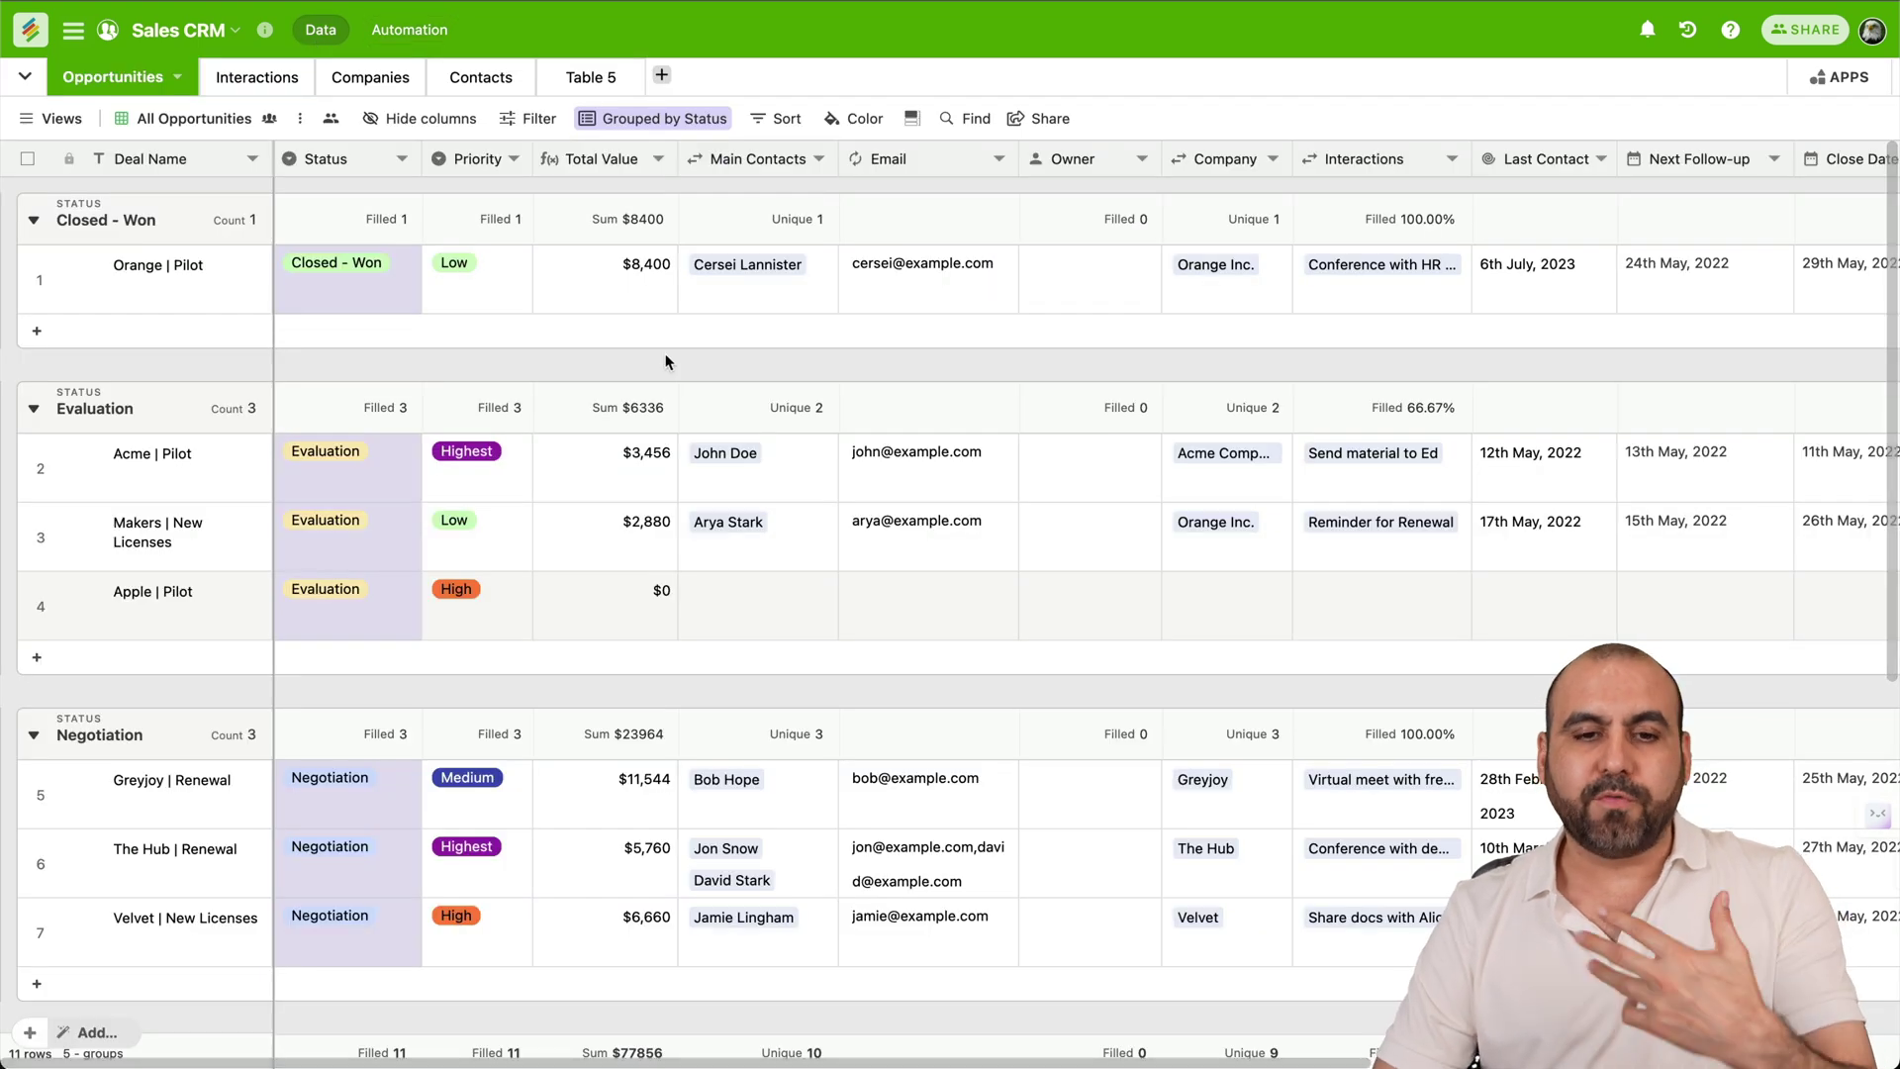
# Cycle through the Sales Pipeline, John's View, Closed - Won, Close Dates, Log Form and Updatable Form views
pyautogui.click(25, 77)
pyautogui.click(30, 81)
pyautogui.click(29, 81)
pyautogui.click(22, 120)
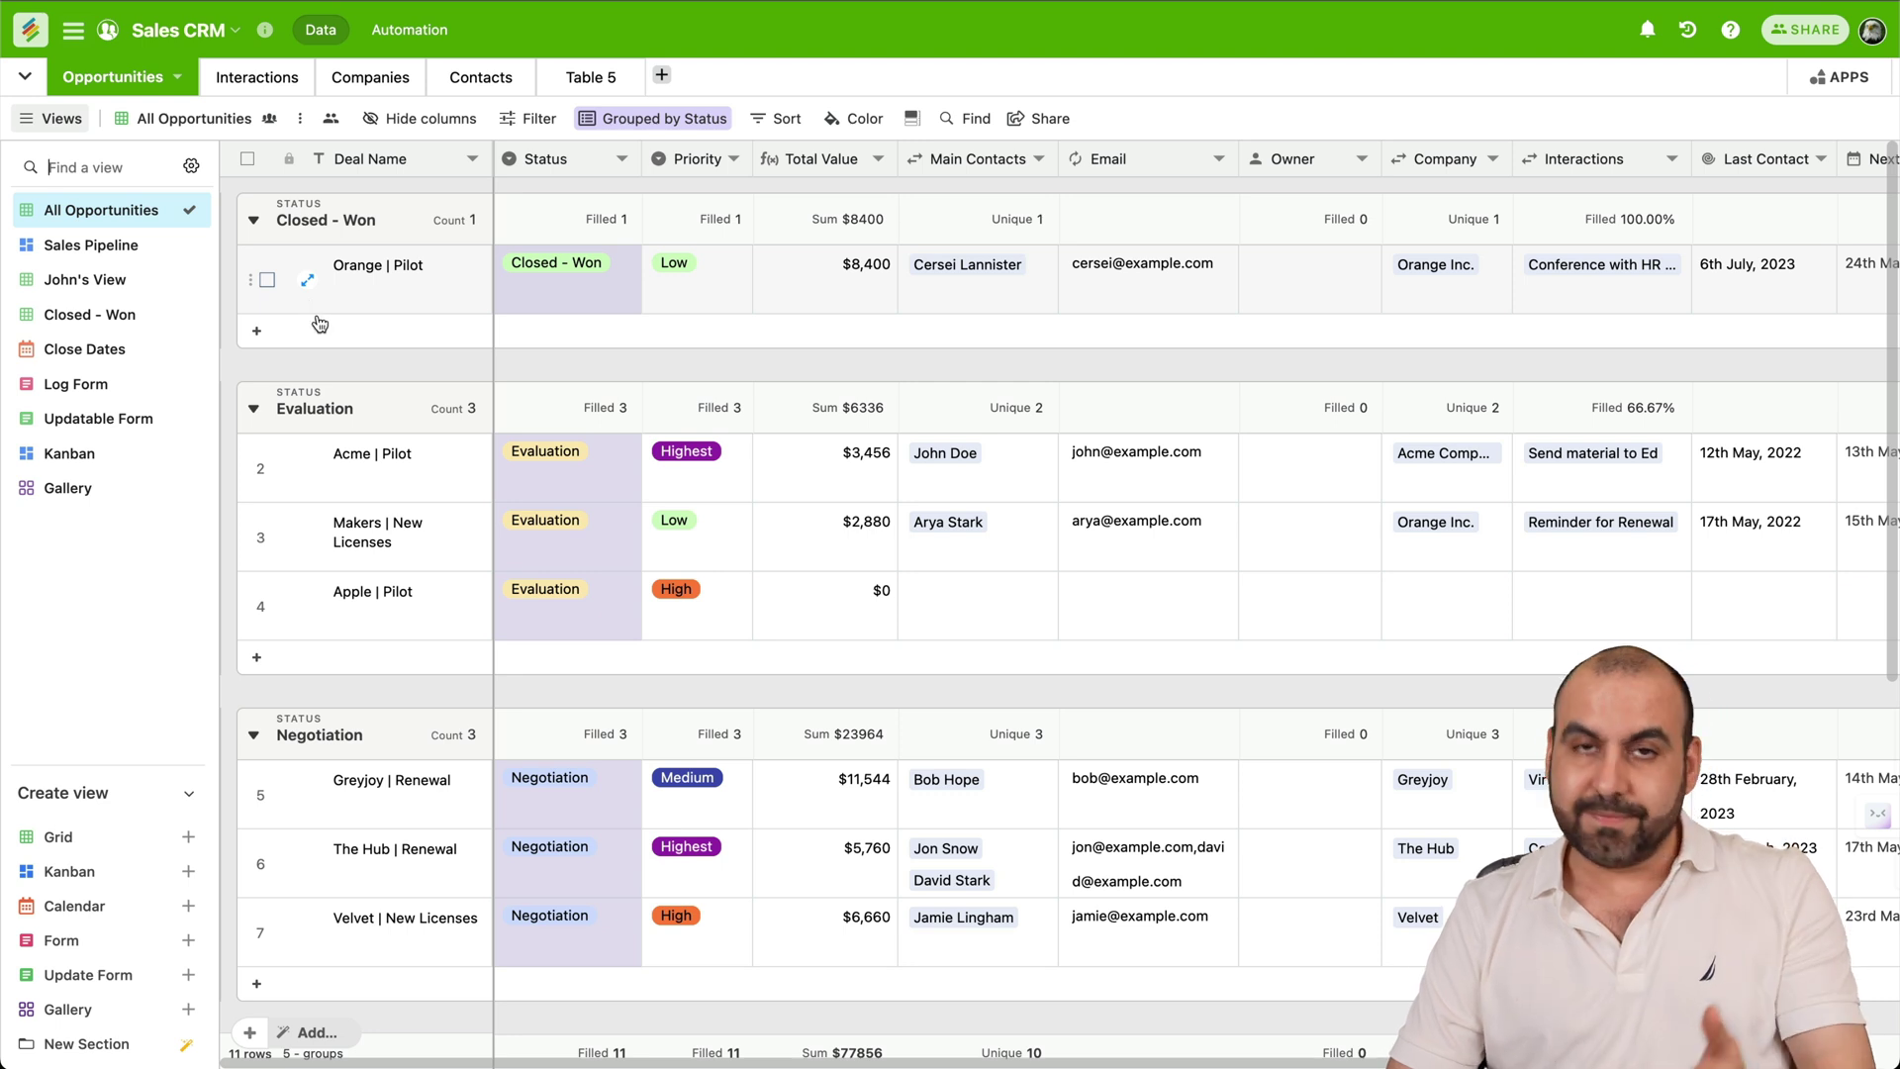
pyautogui.click(74, 248)
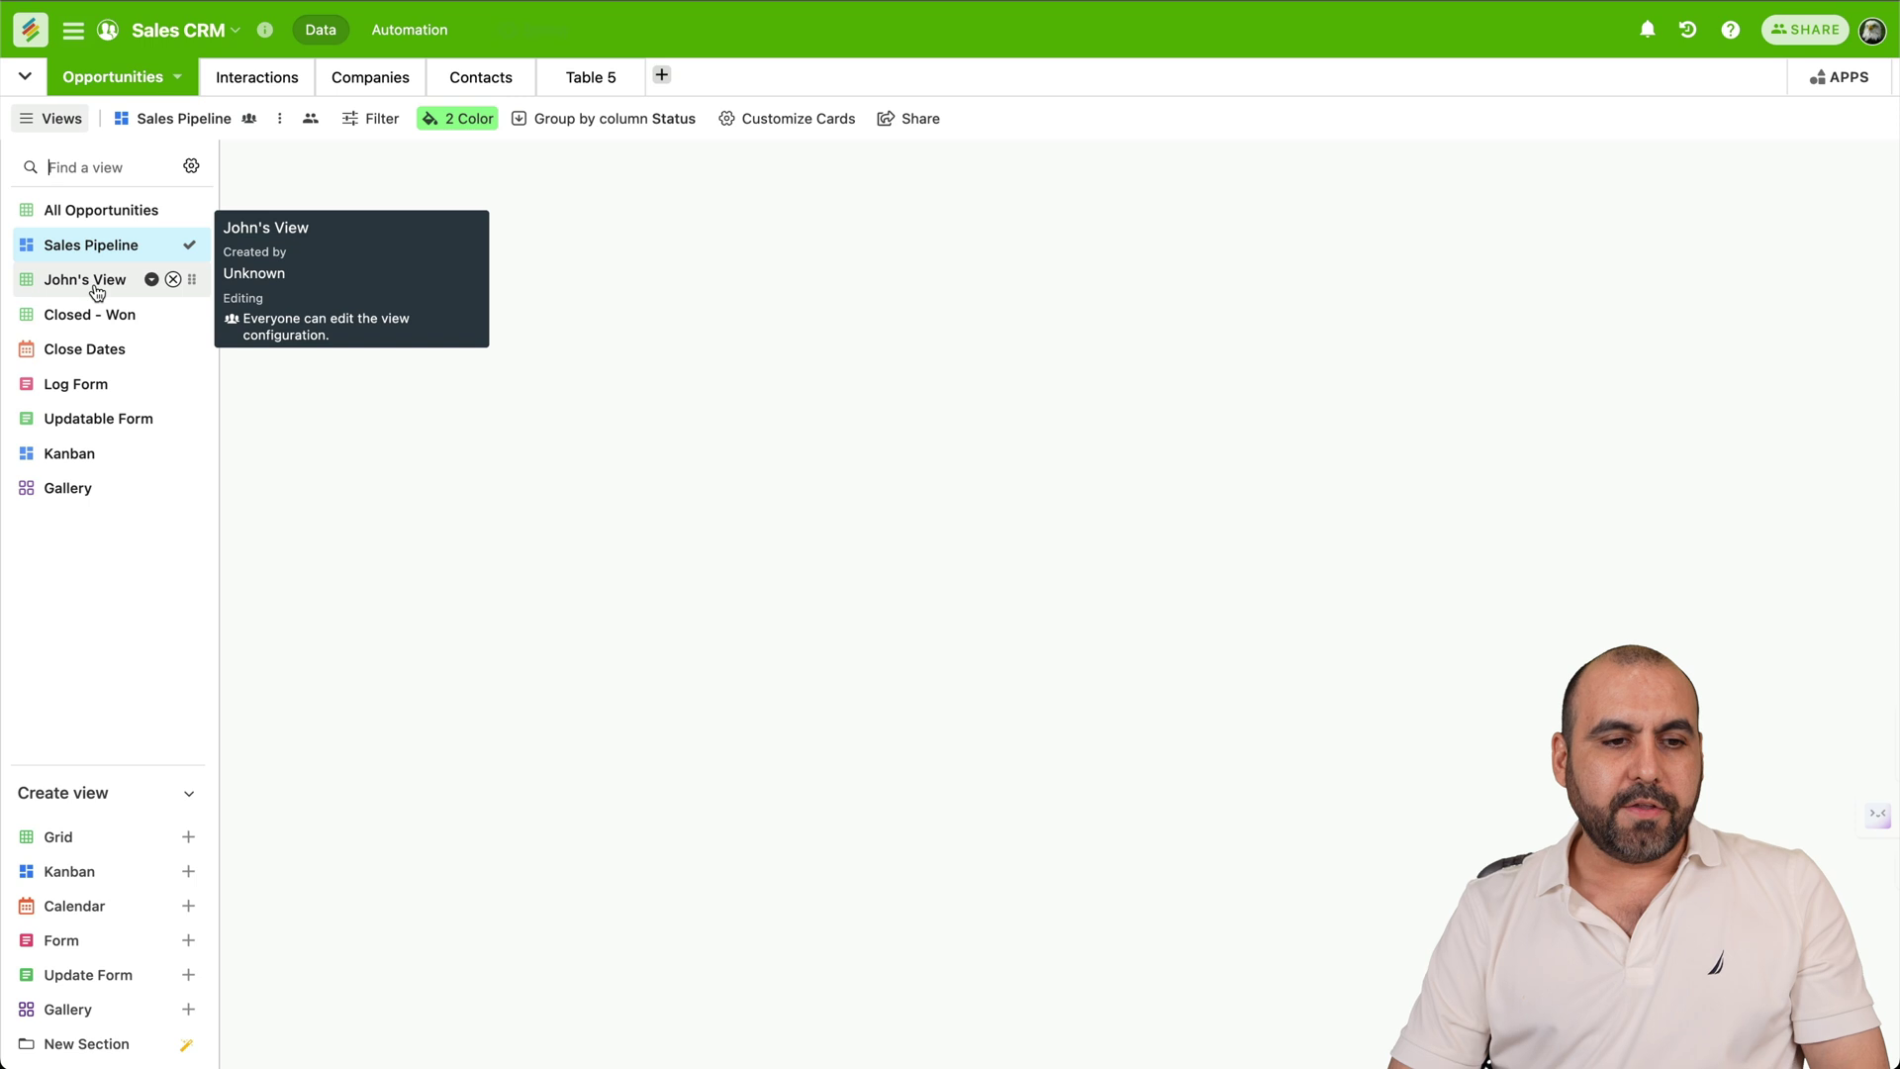
pyautogui.click(96, 287)
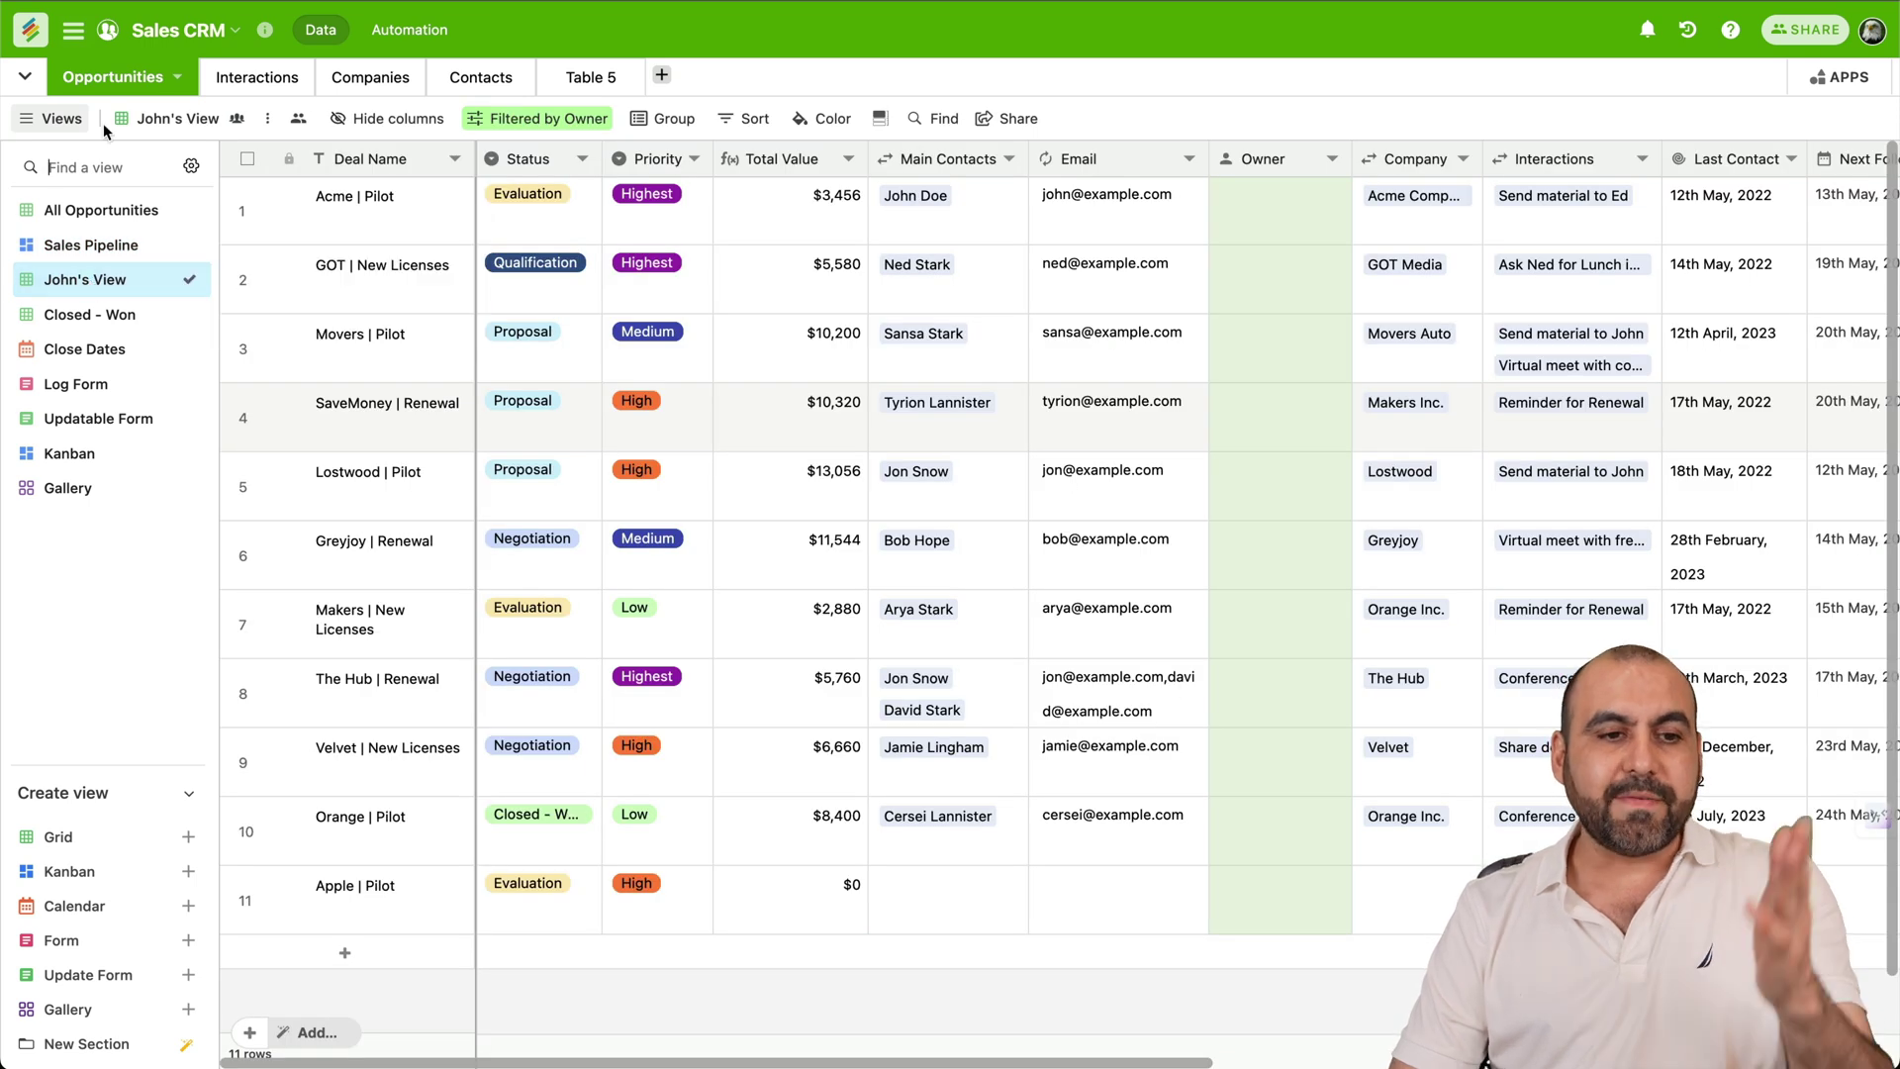
pyautogui.click(108, 316)
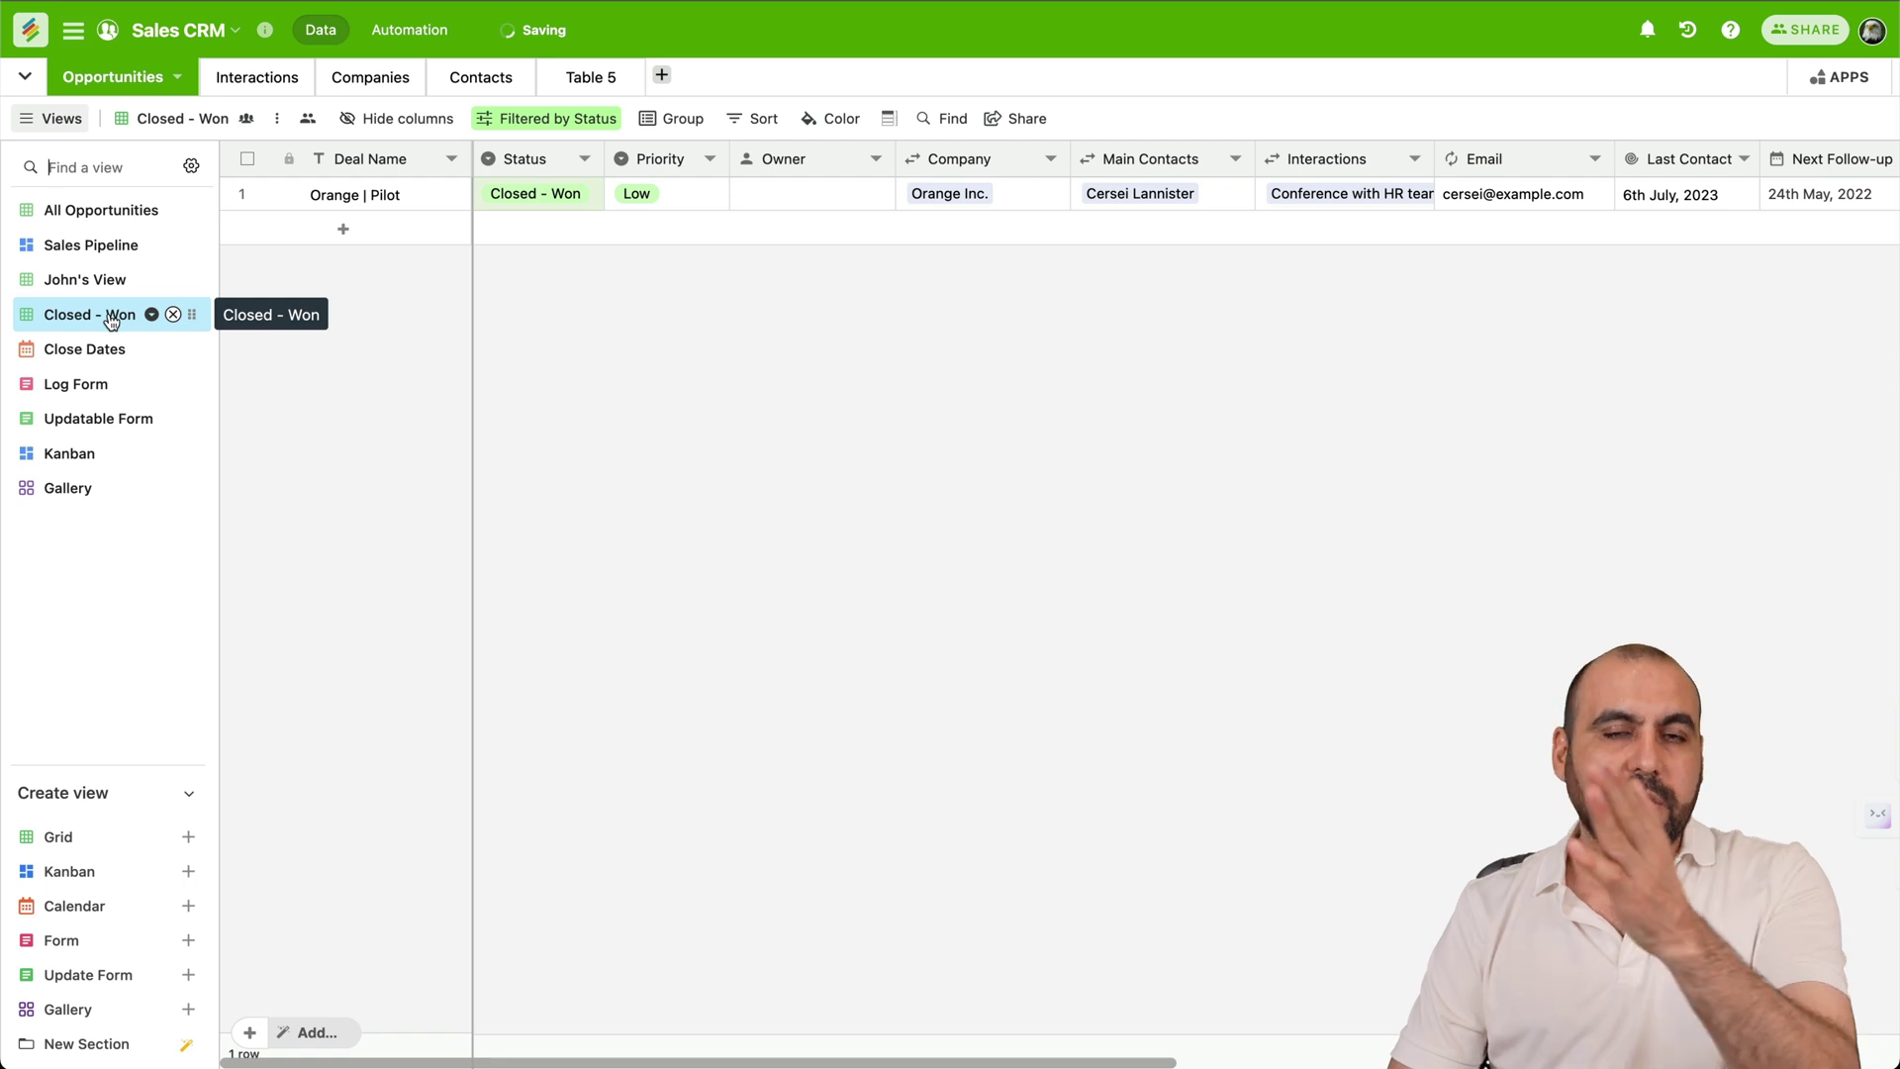
pyautogui.click(117, 353)
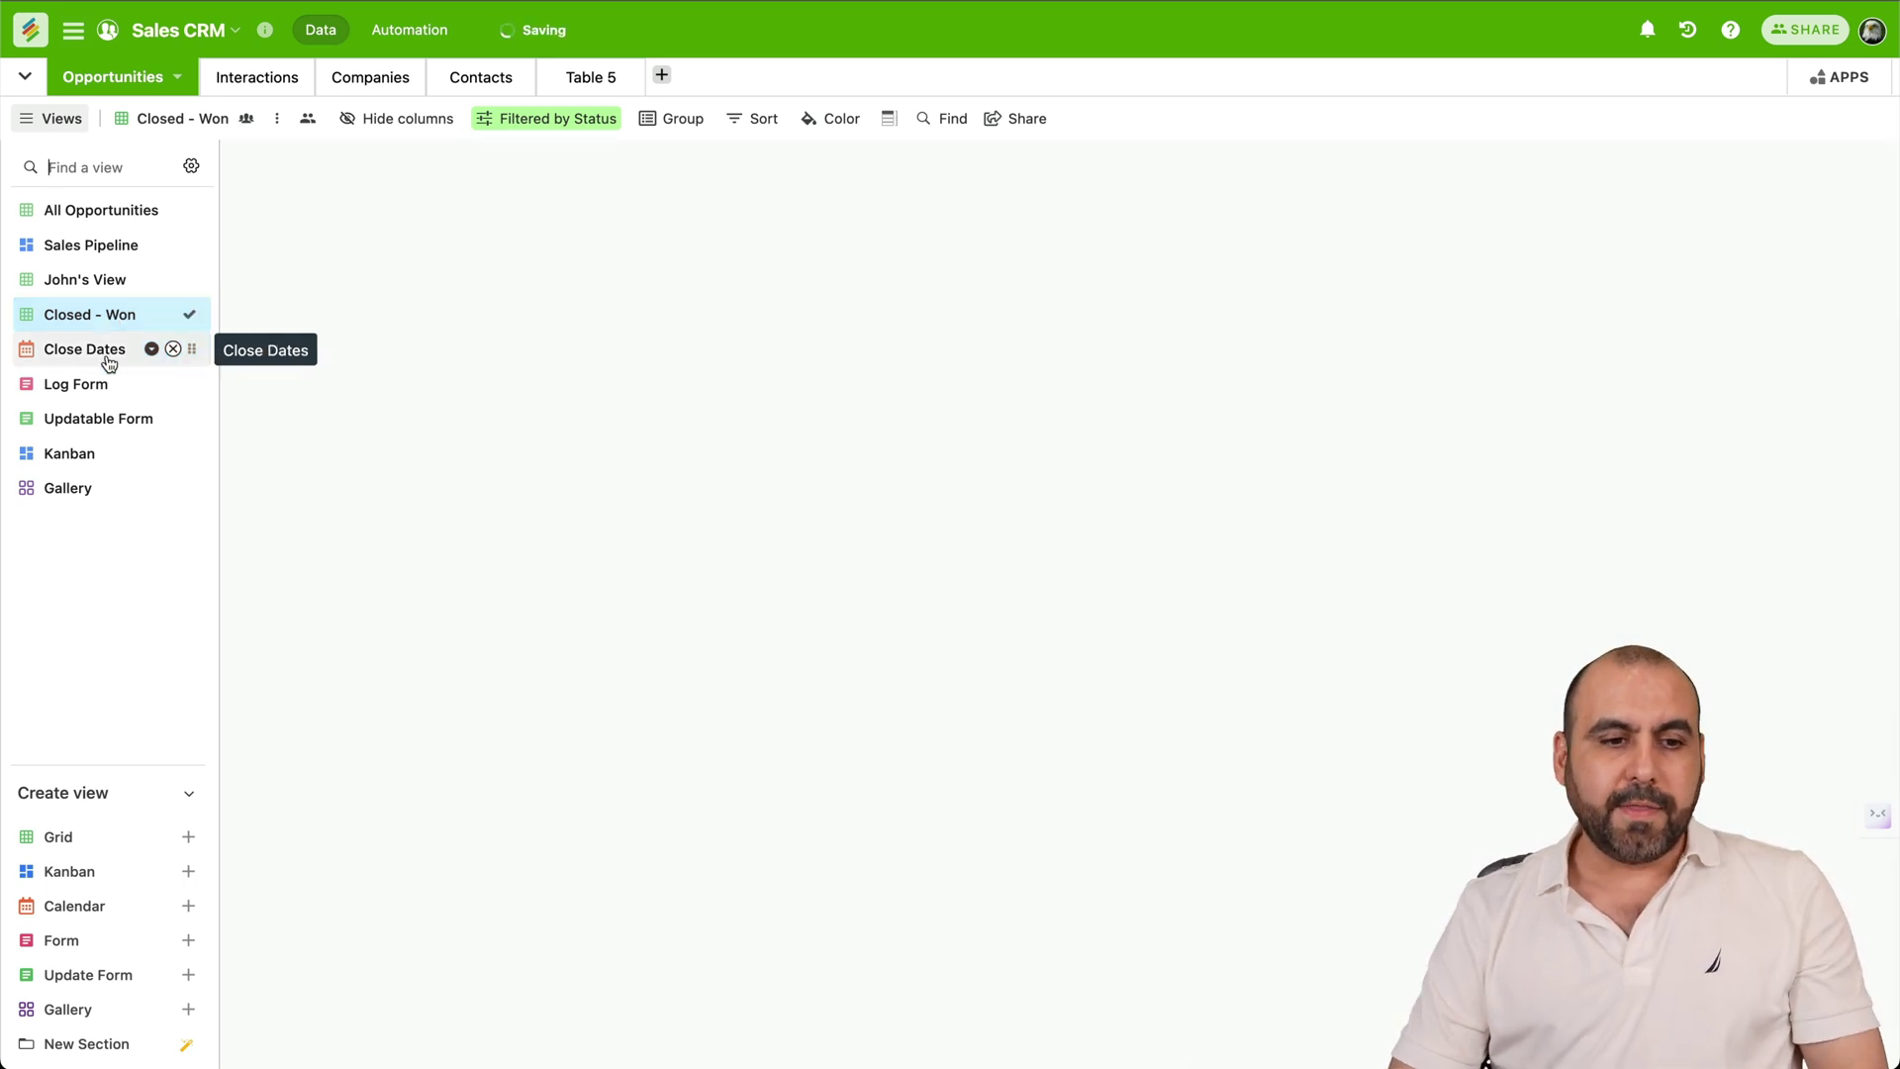
pyautogui.click(111, 392)
pyautogui.click(114, 419)
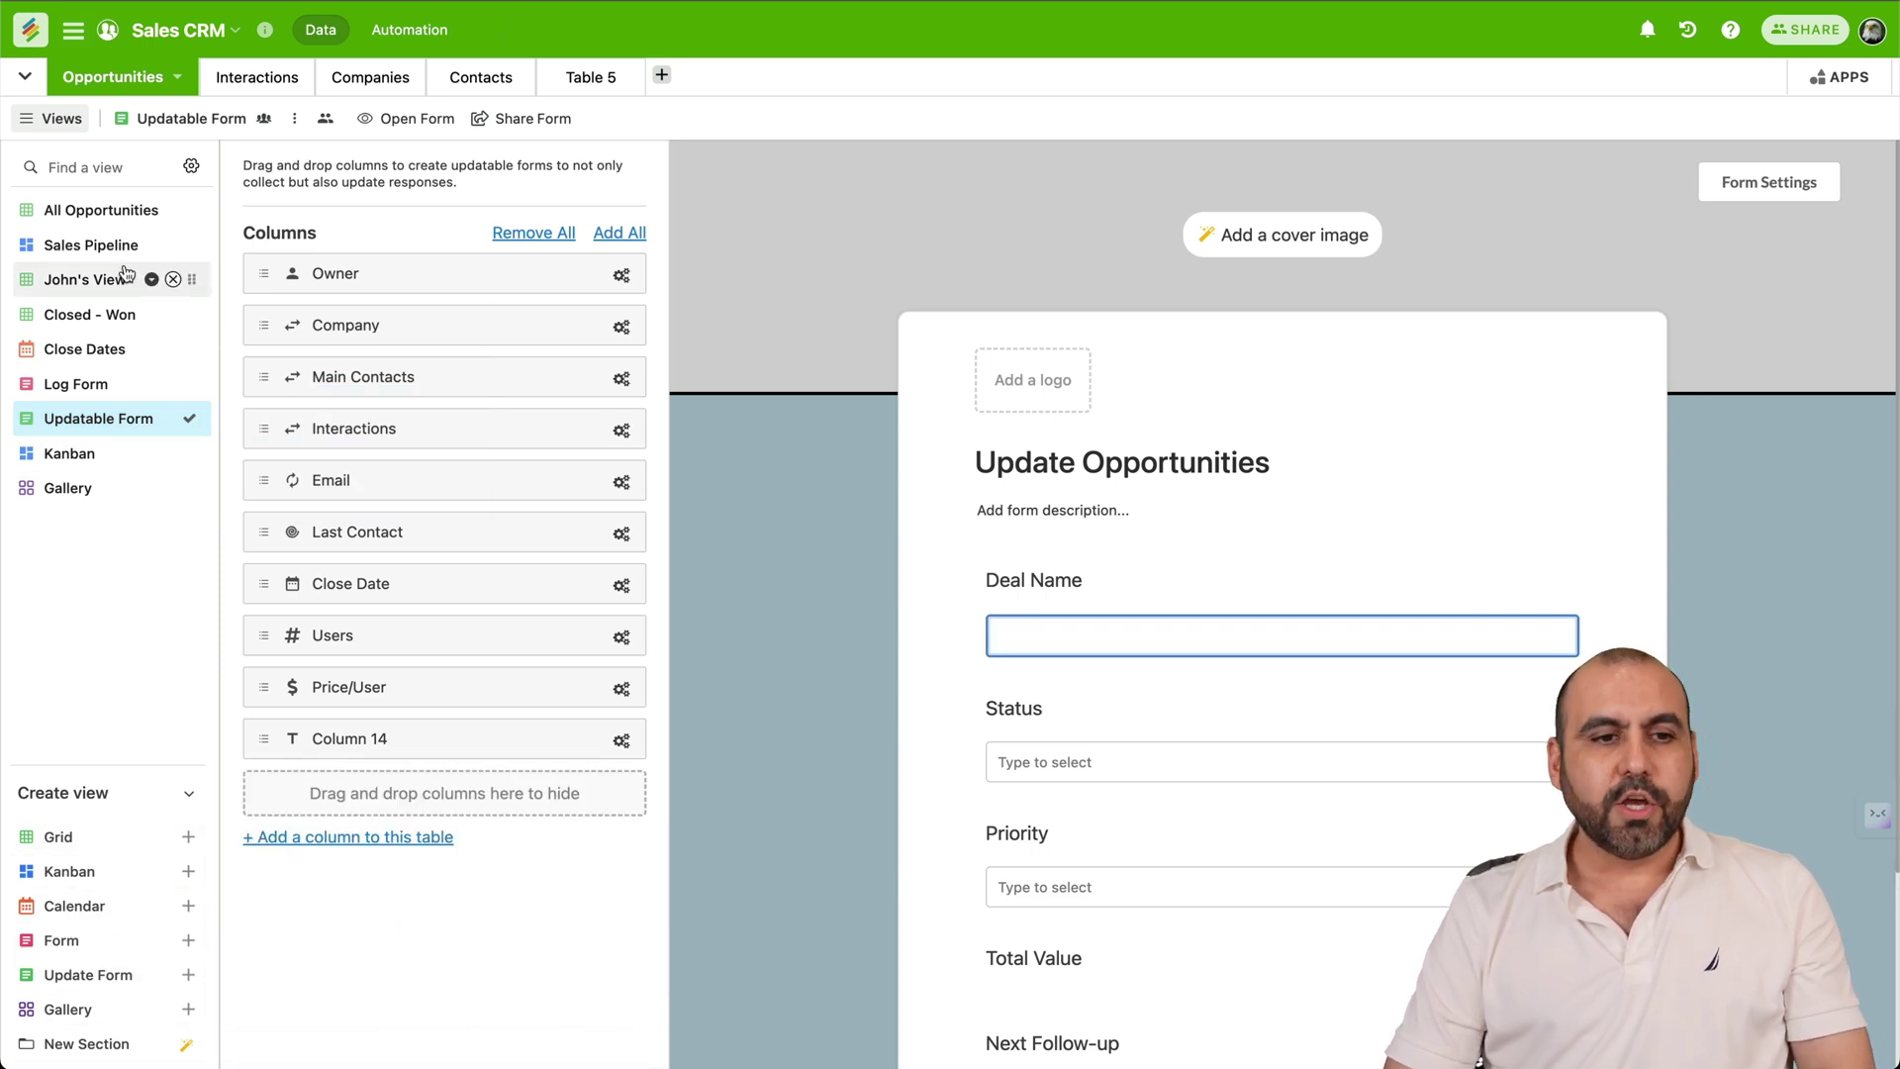
# Look at the Interactions, Companies and Contacts tables, then choose to share the whole stack
pyautogui.click(27, 117)
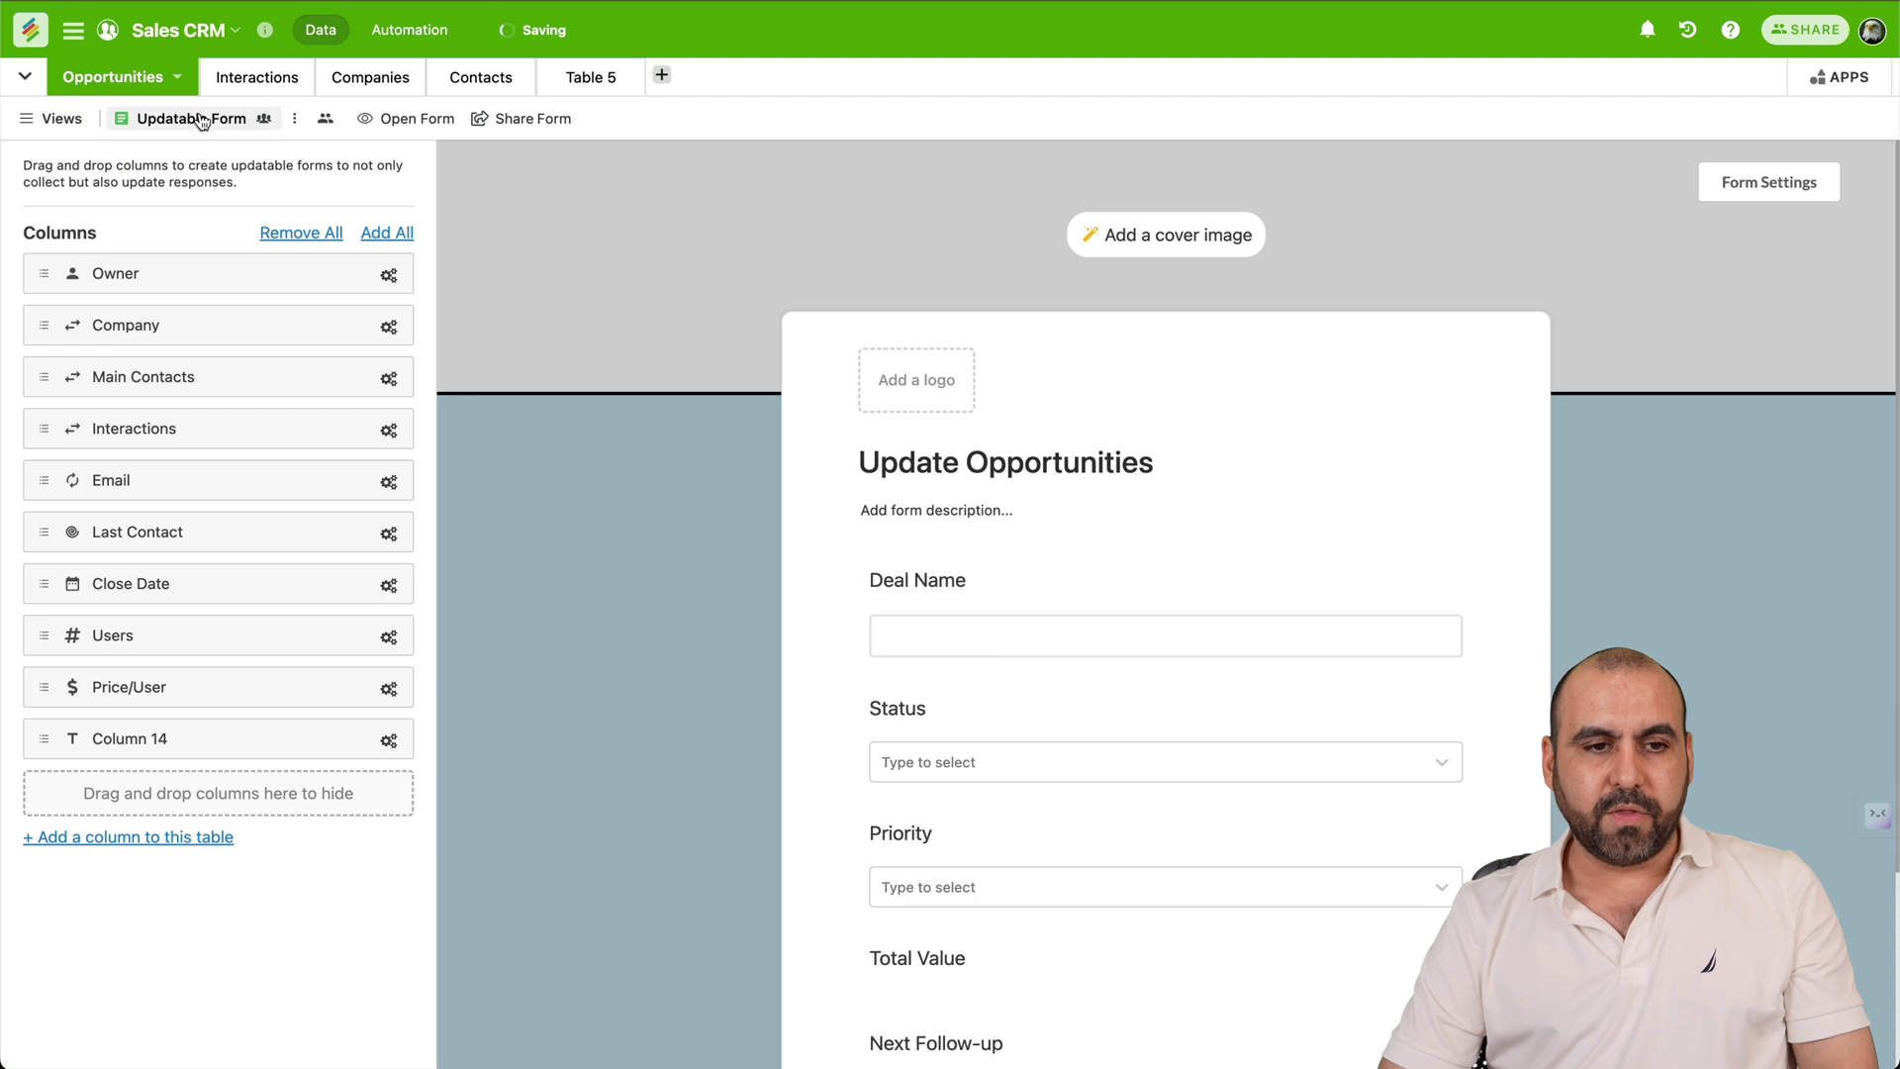
pyautogui.click(270, 75)
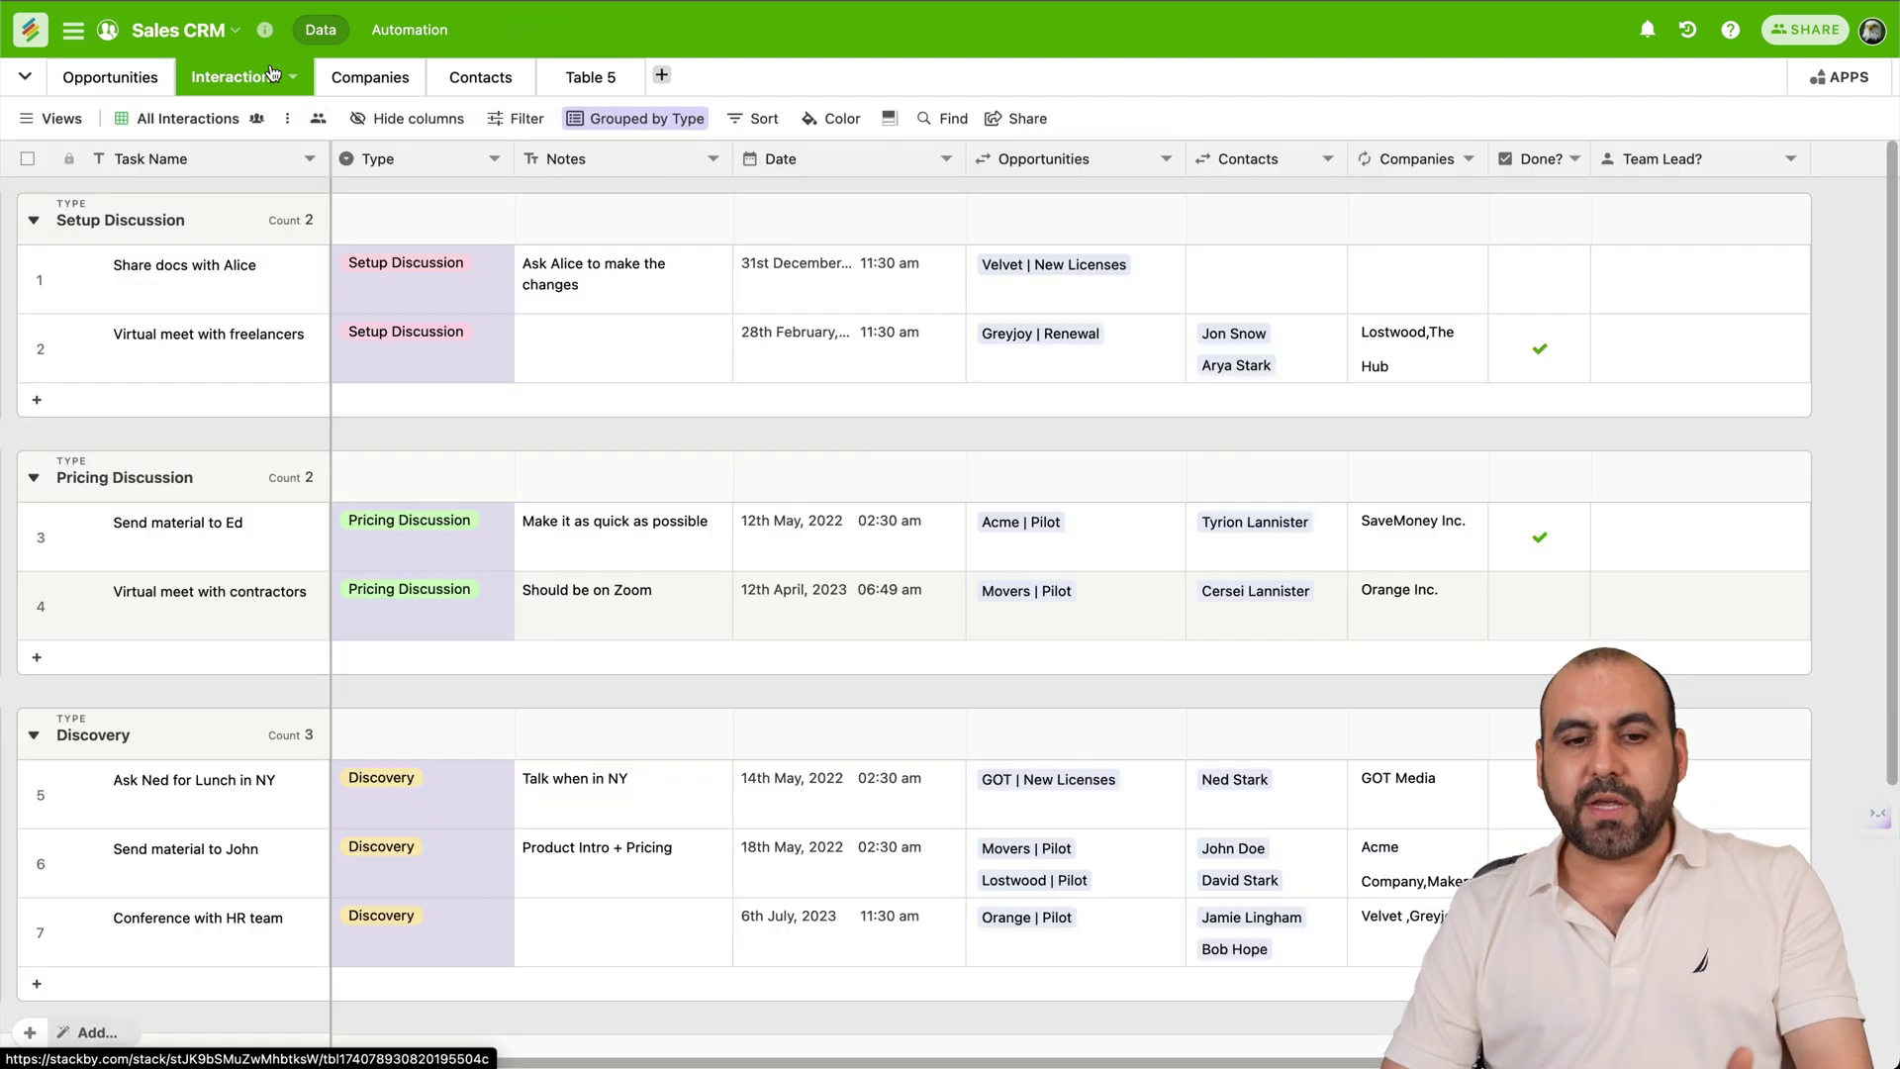
pyautogui.click(367, 79)
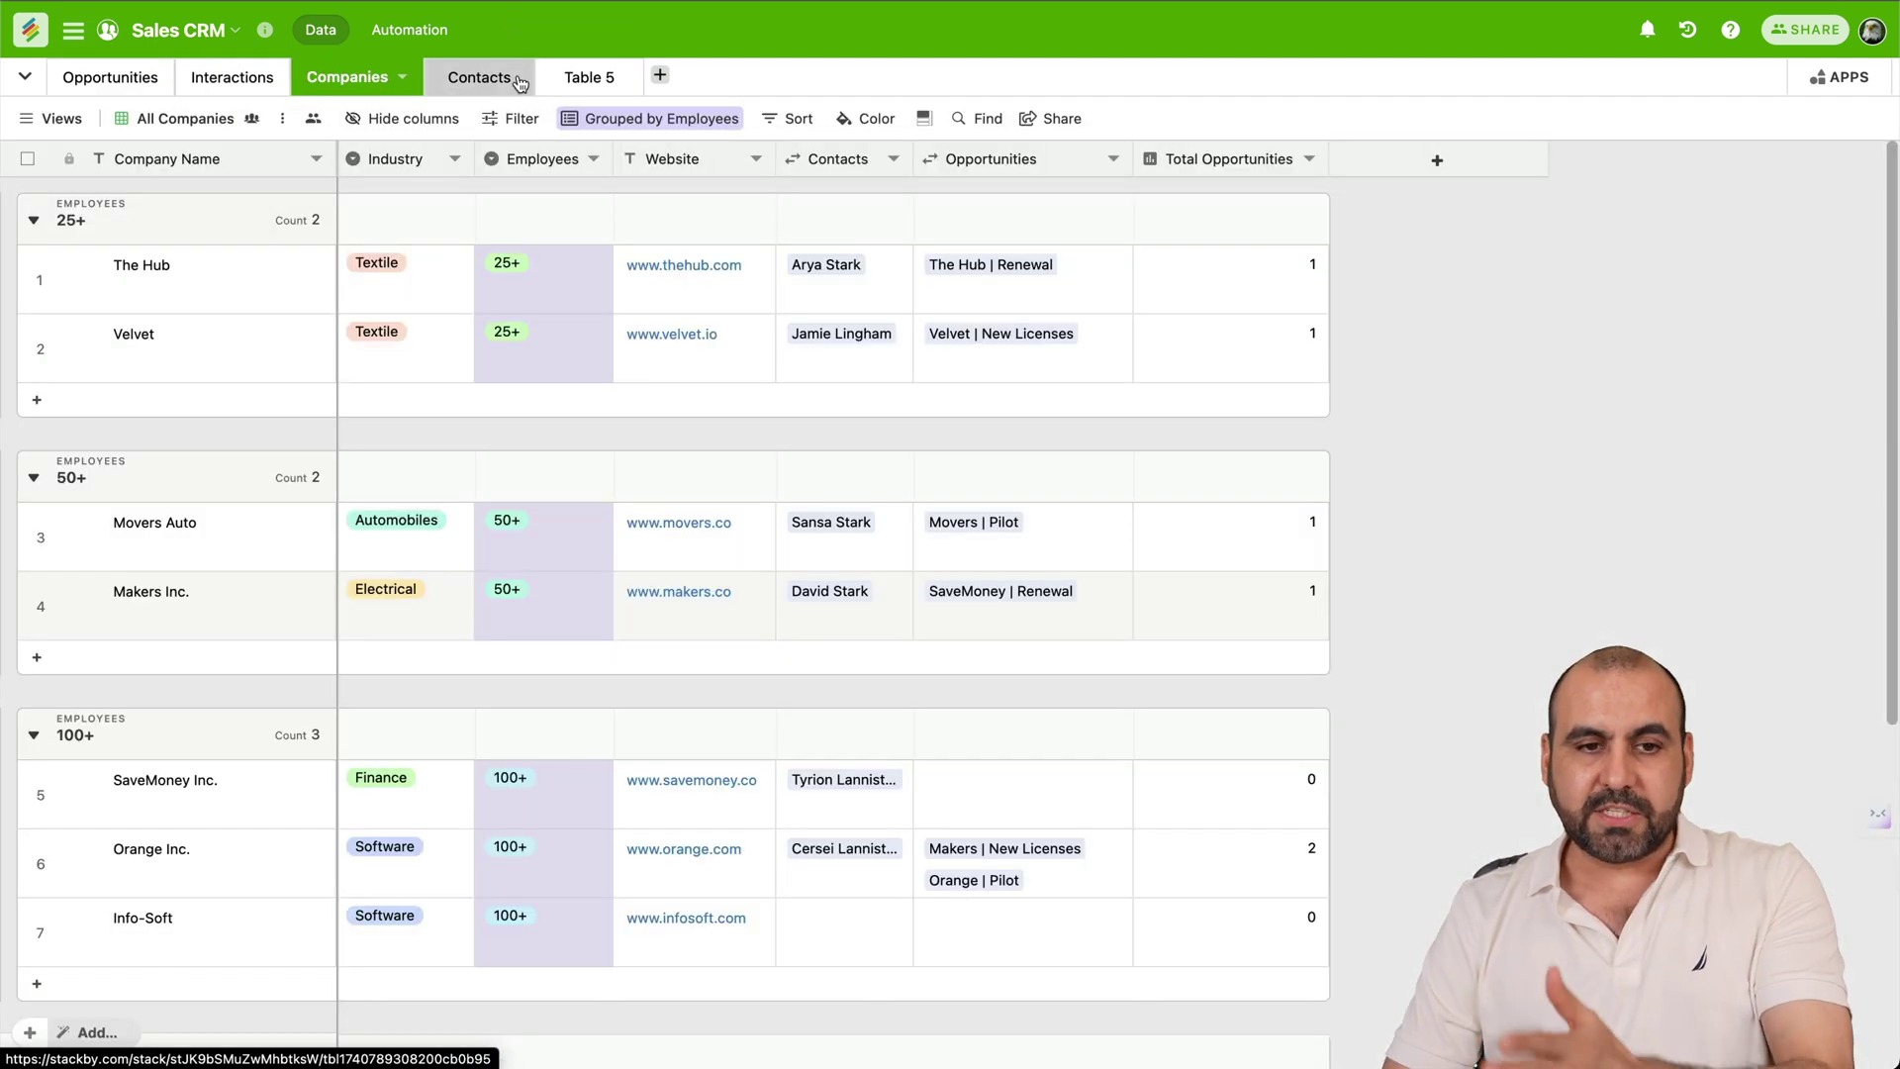
pyautogui.click(500, 79)
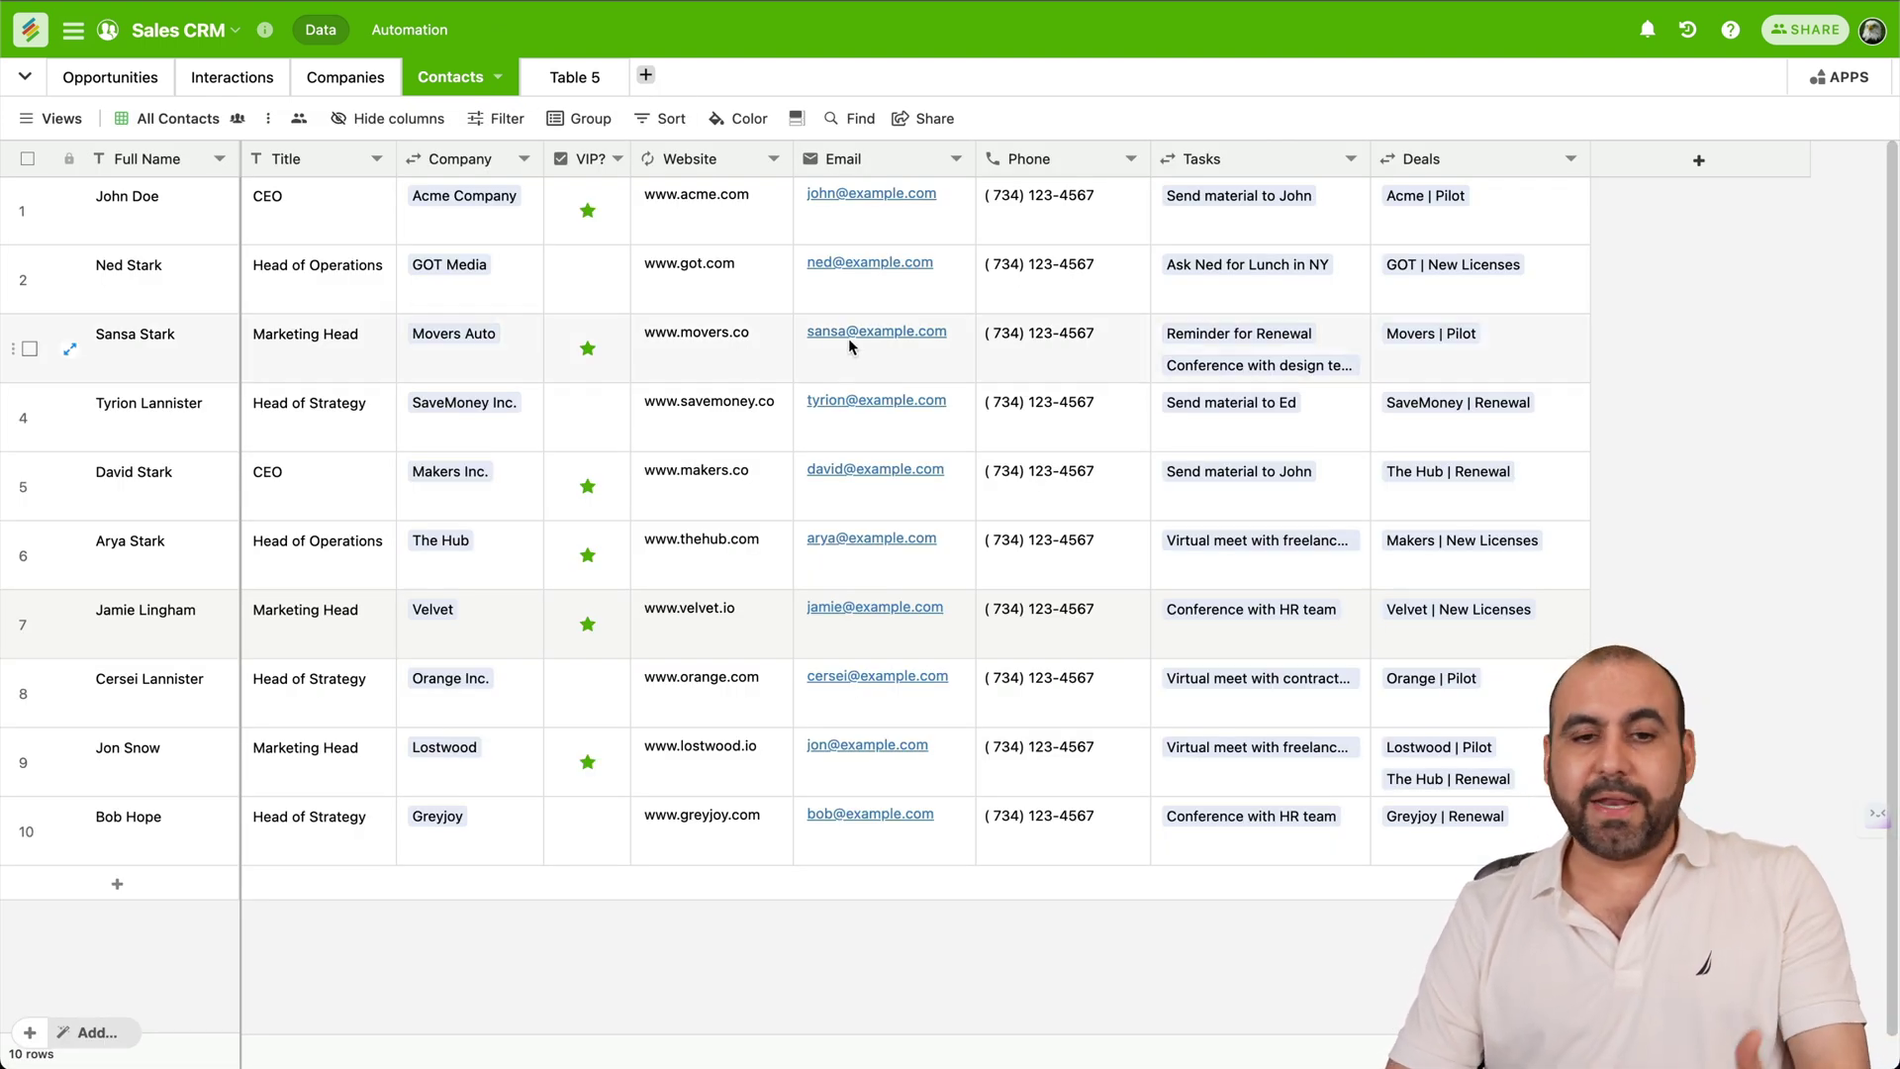
pyautogui.click(1797, 32)
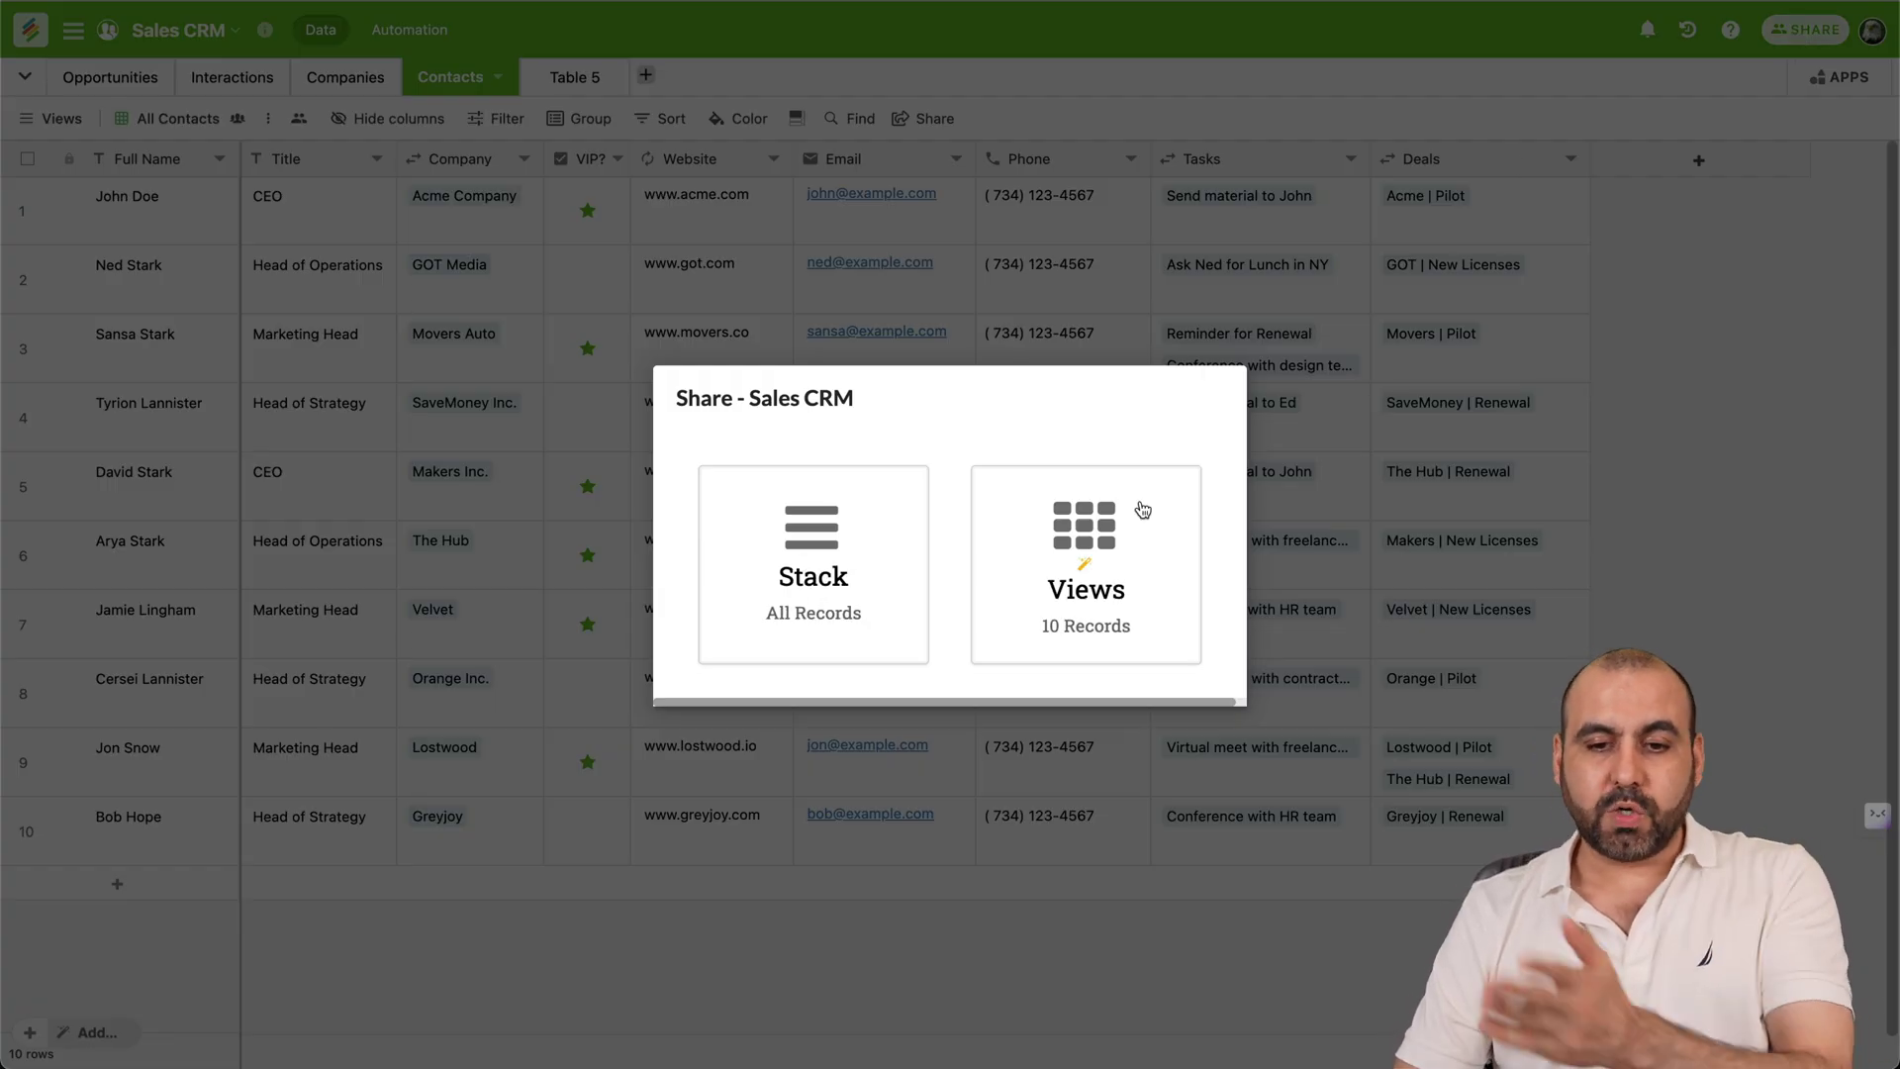
pyautogui.click(815, 547)
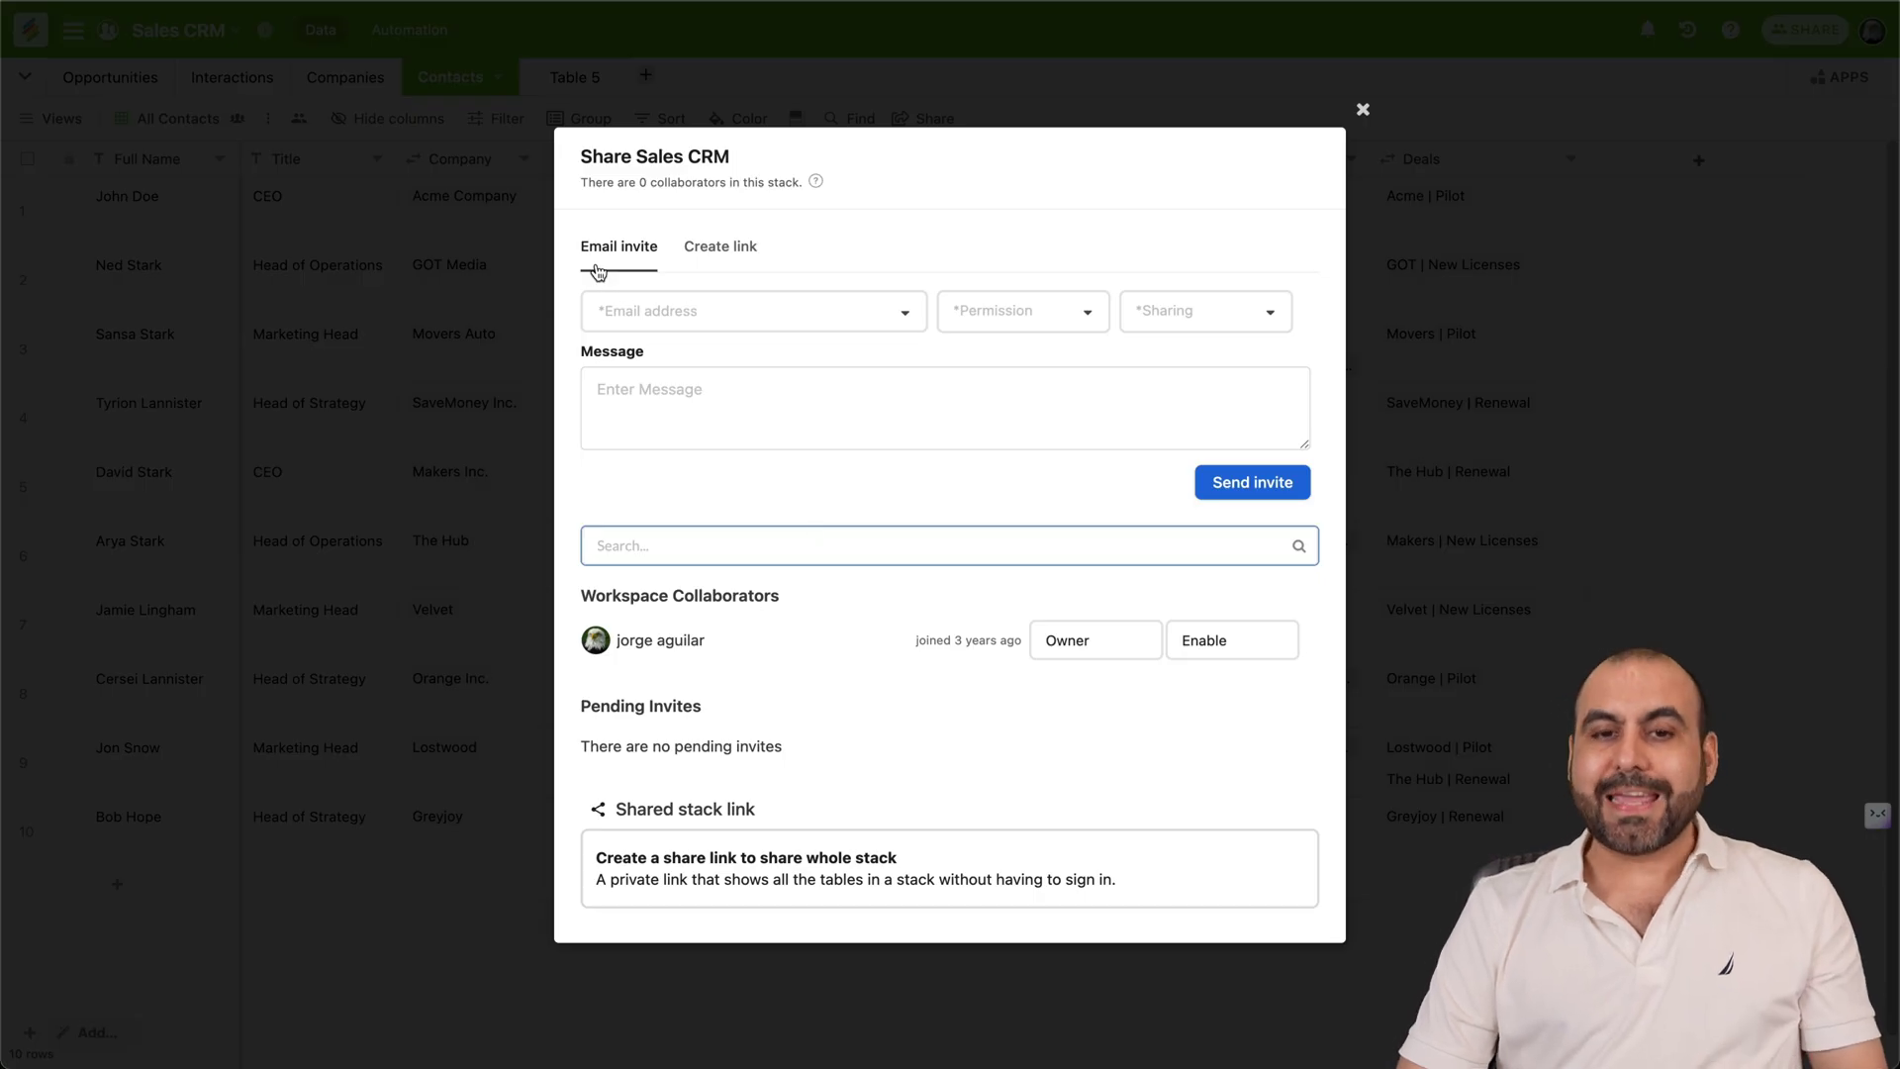
# Create a read-only invite link for Sales CRM, then close the Share dialog
pyautogui.click(711, 251)
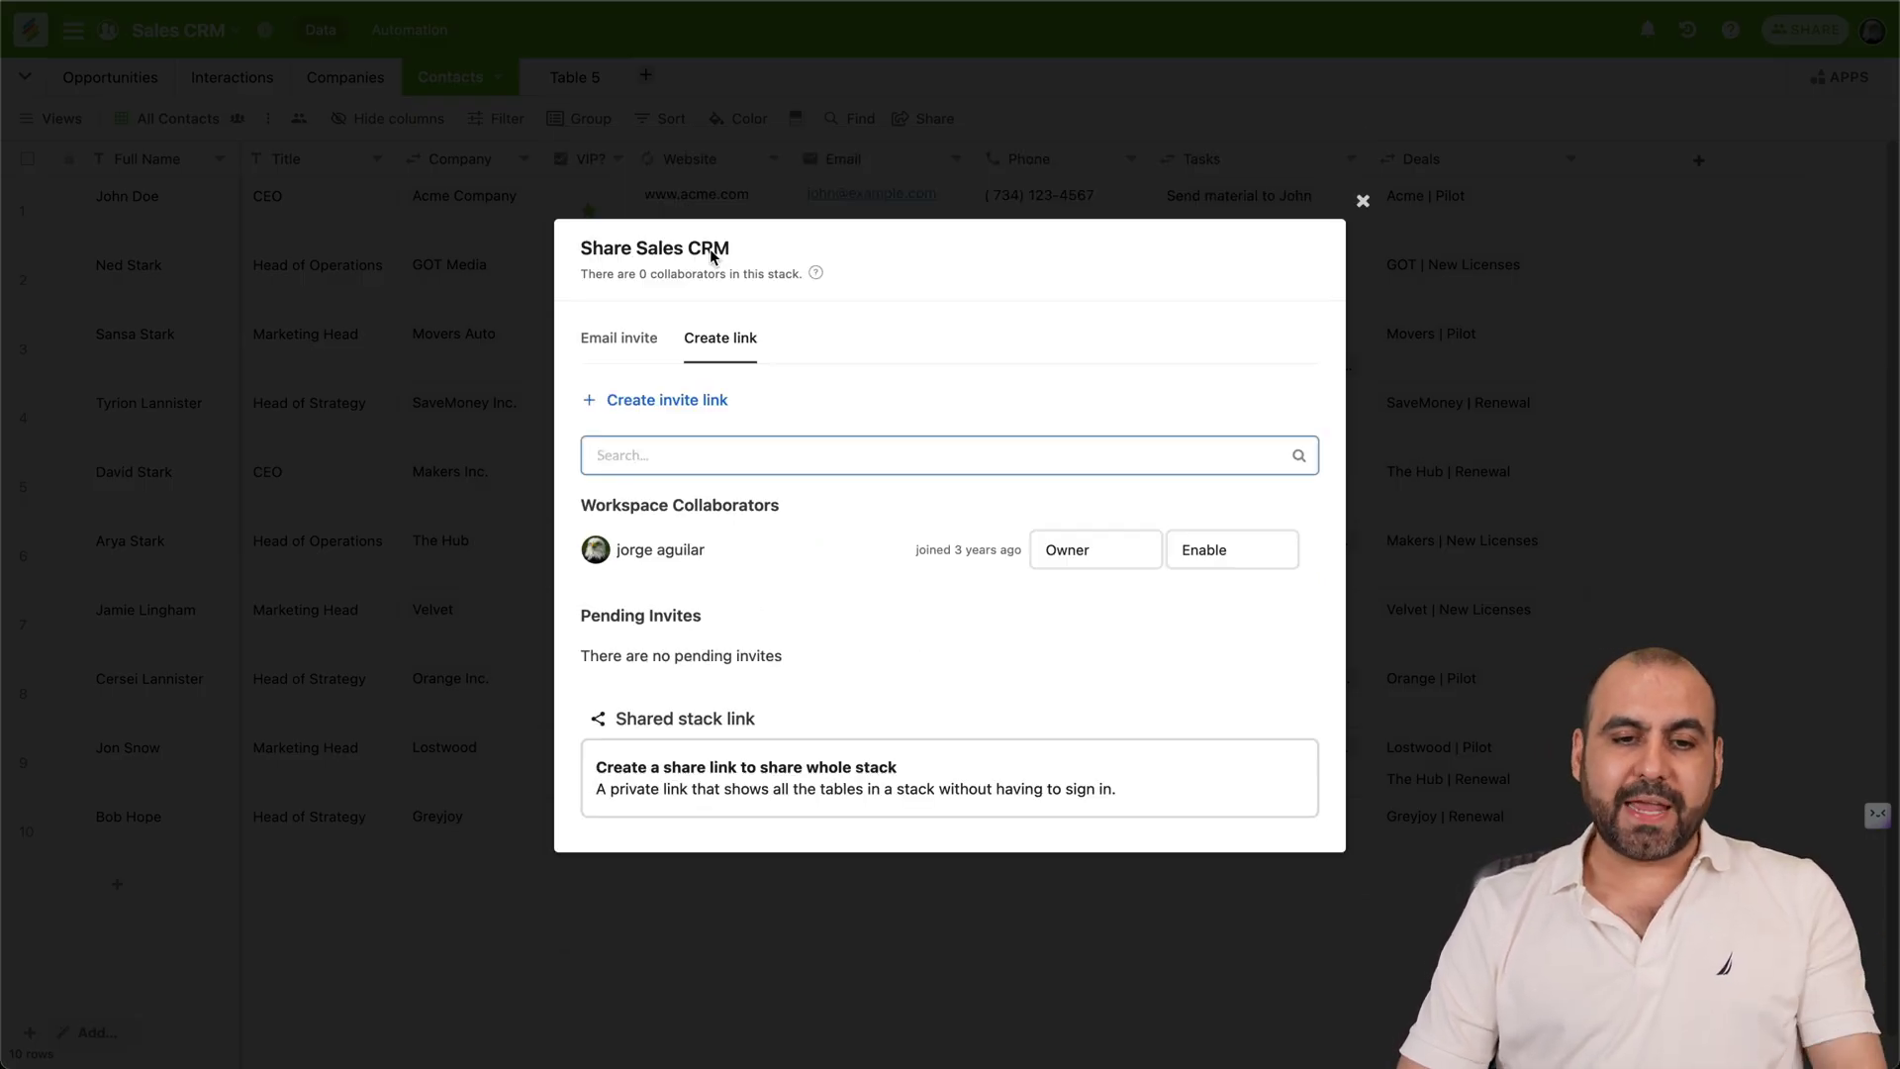
pyautogui.click(696, 402)
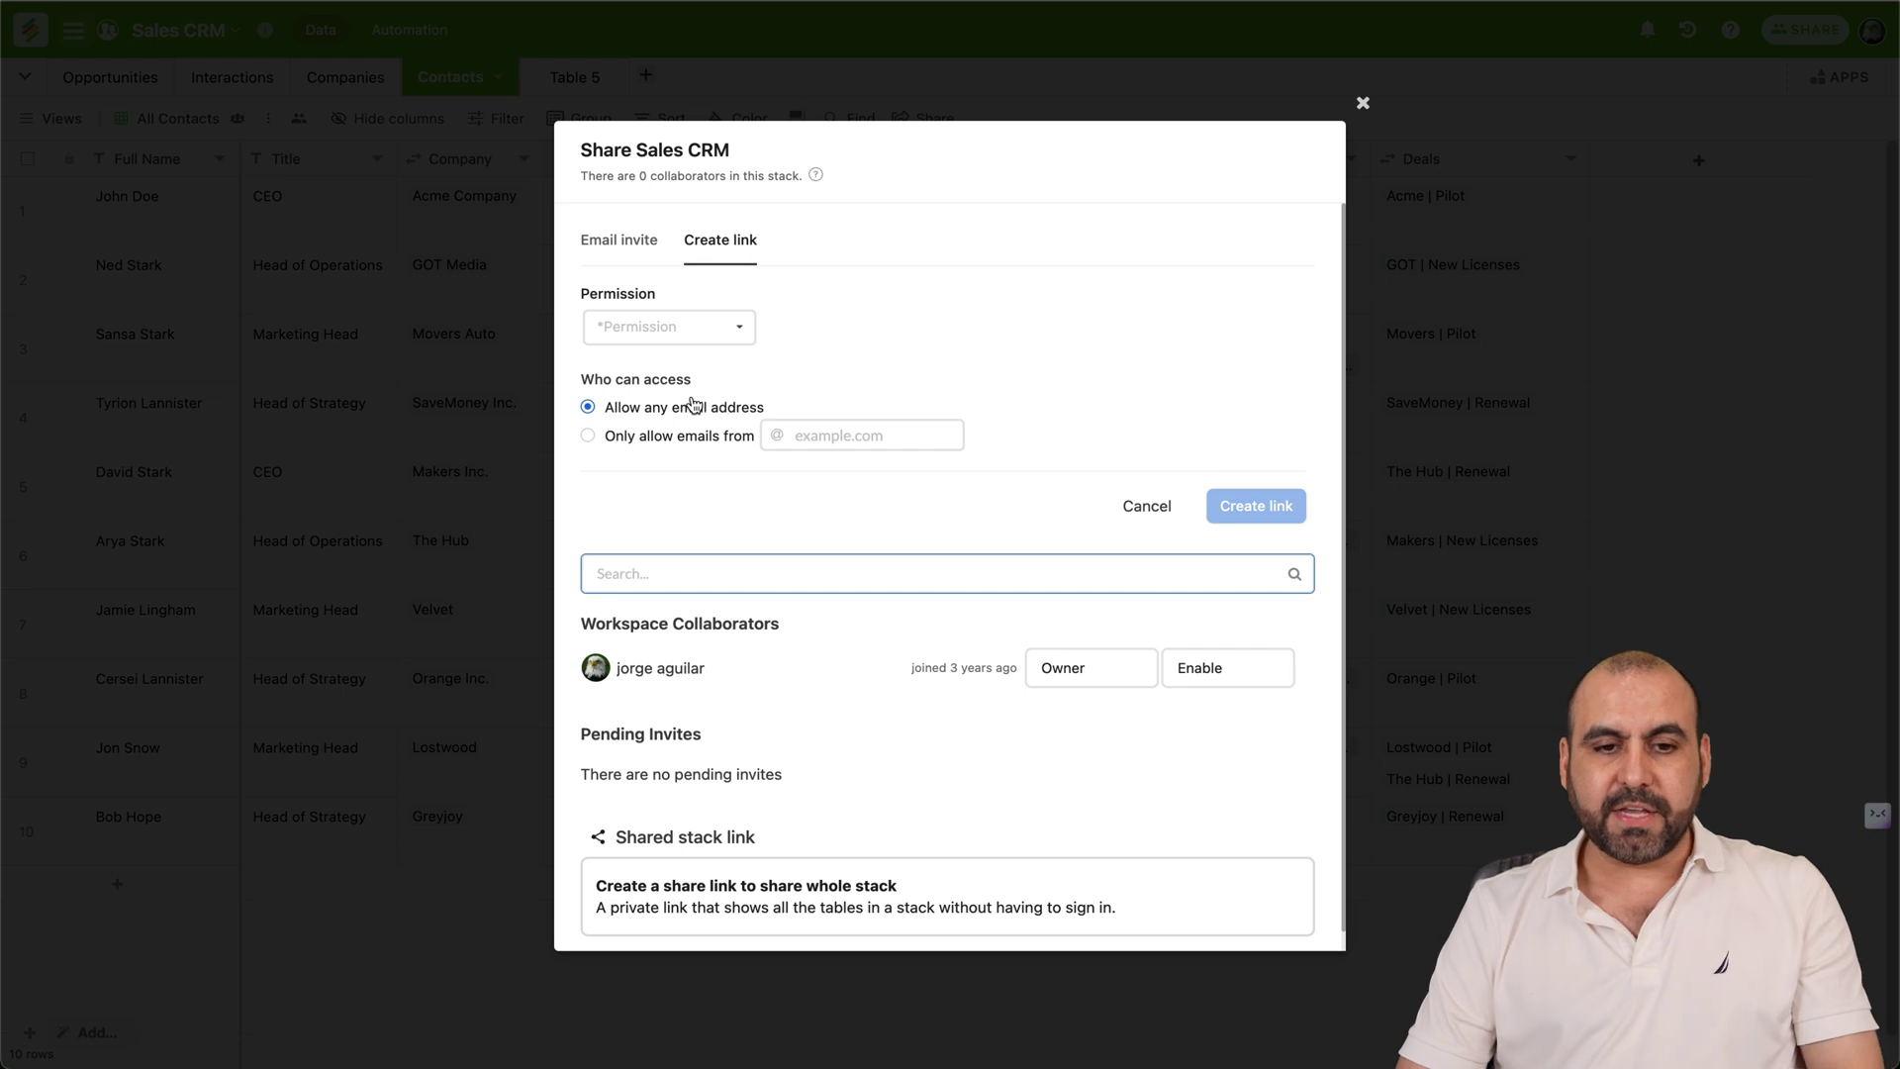
pyautogui.click(733, 329)
pyautogui.scroll(-1, 705, 415)
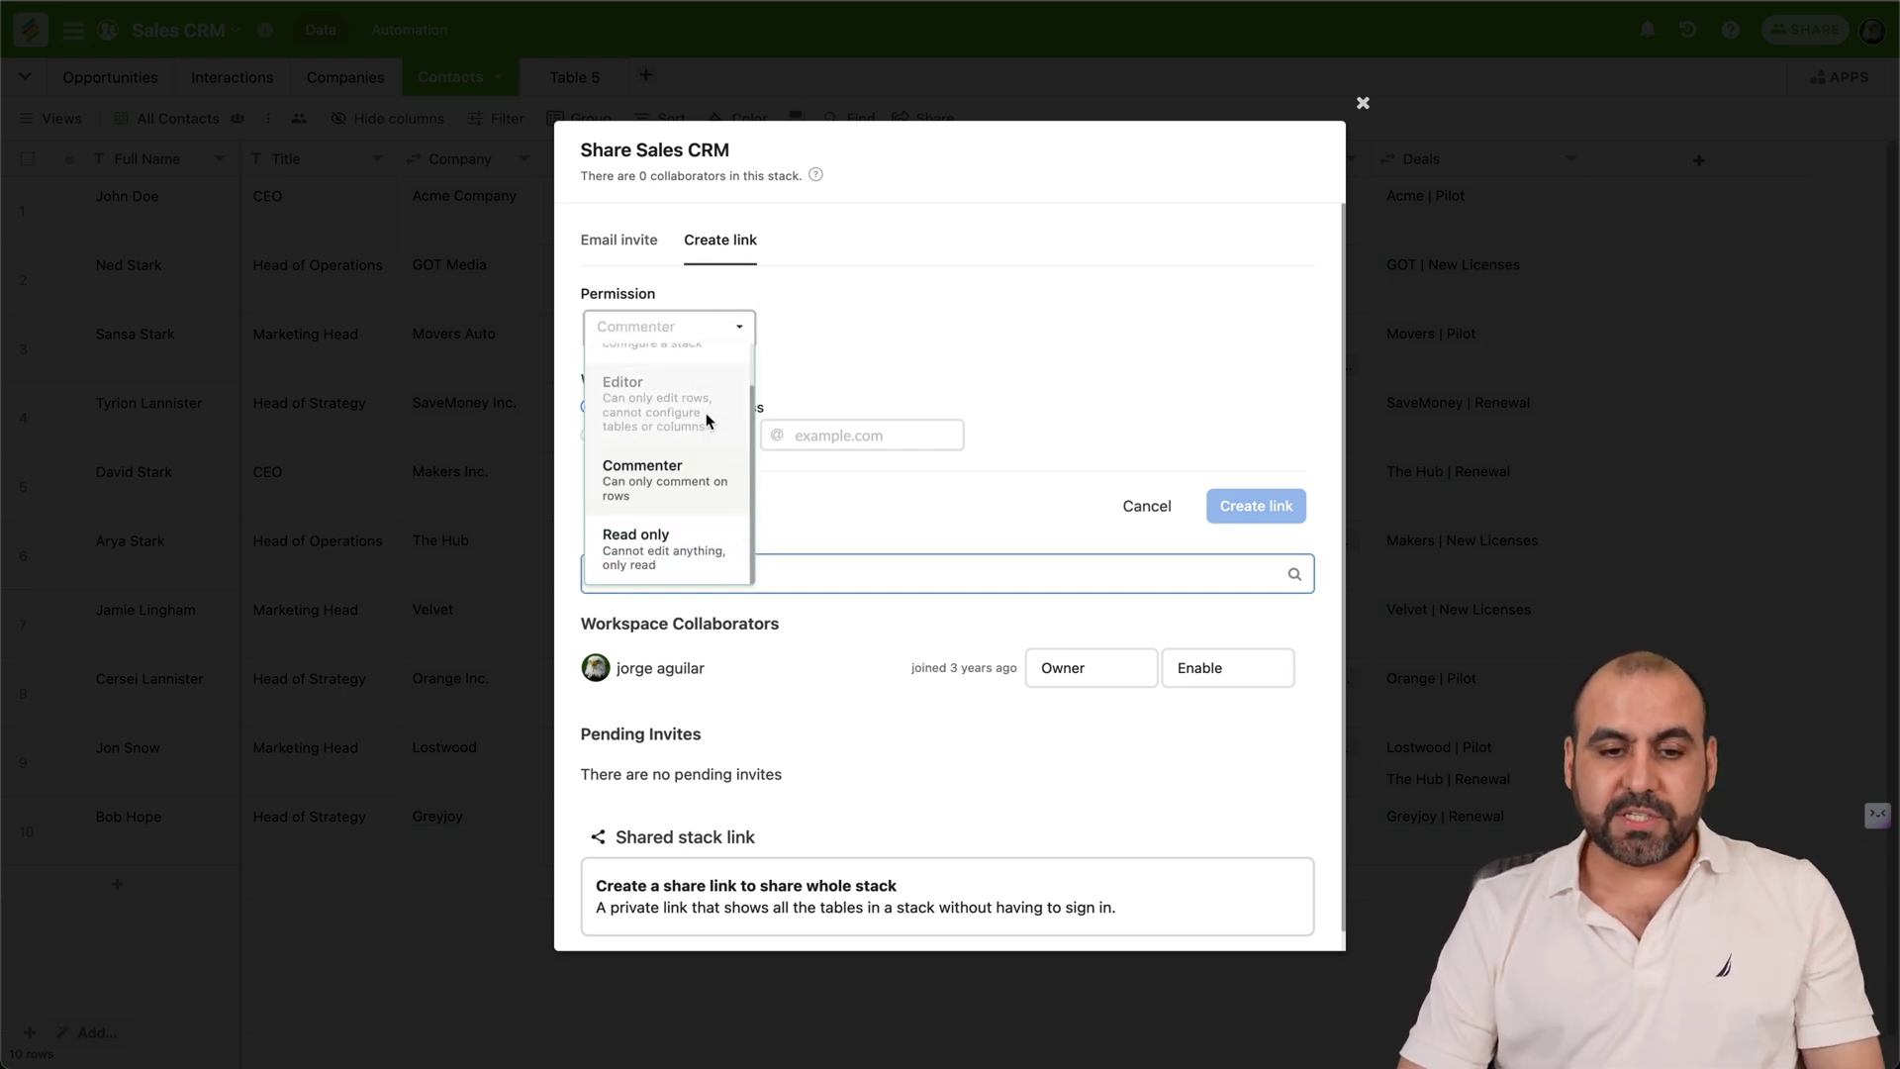
pyautogui.click(680, 547)
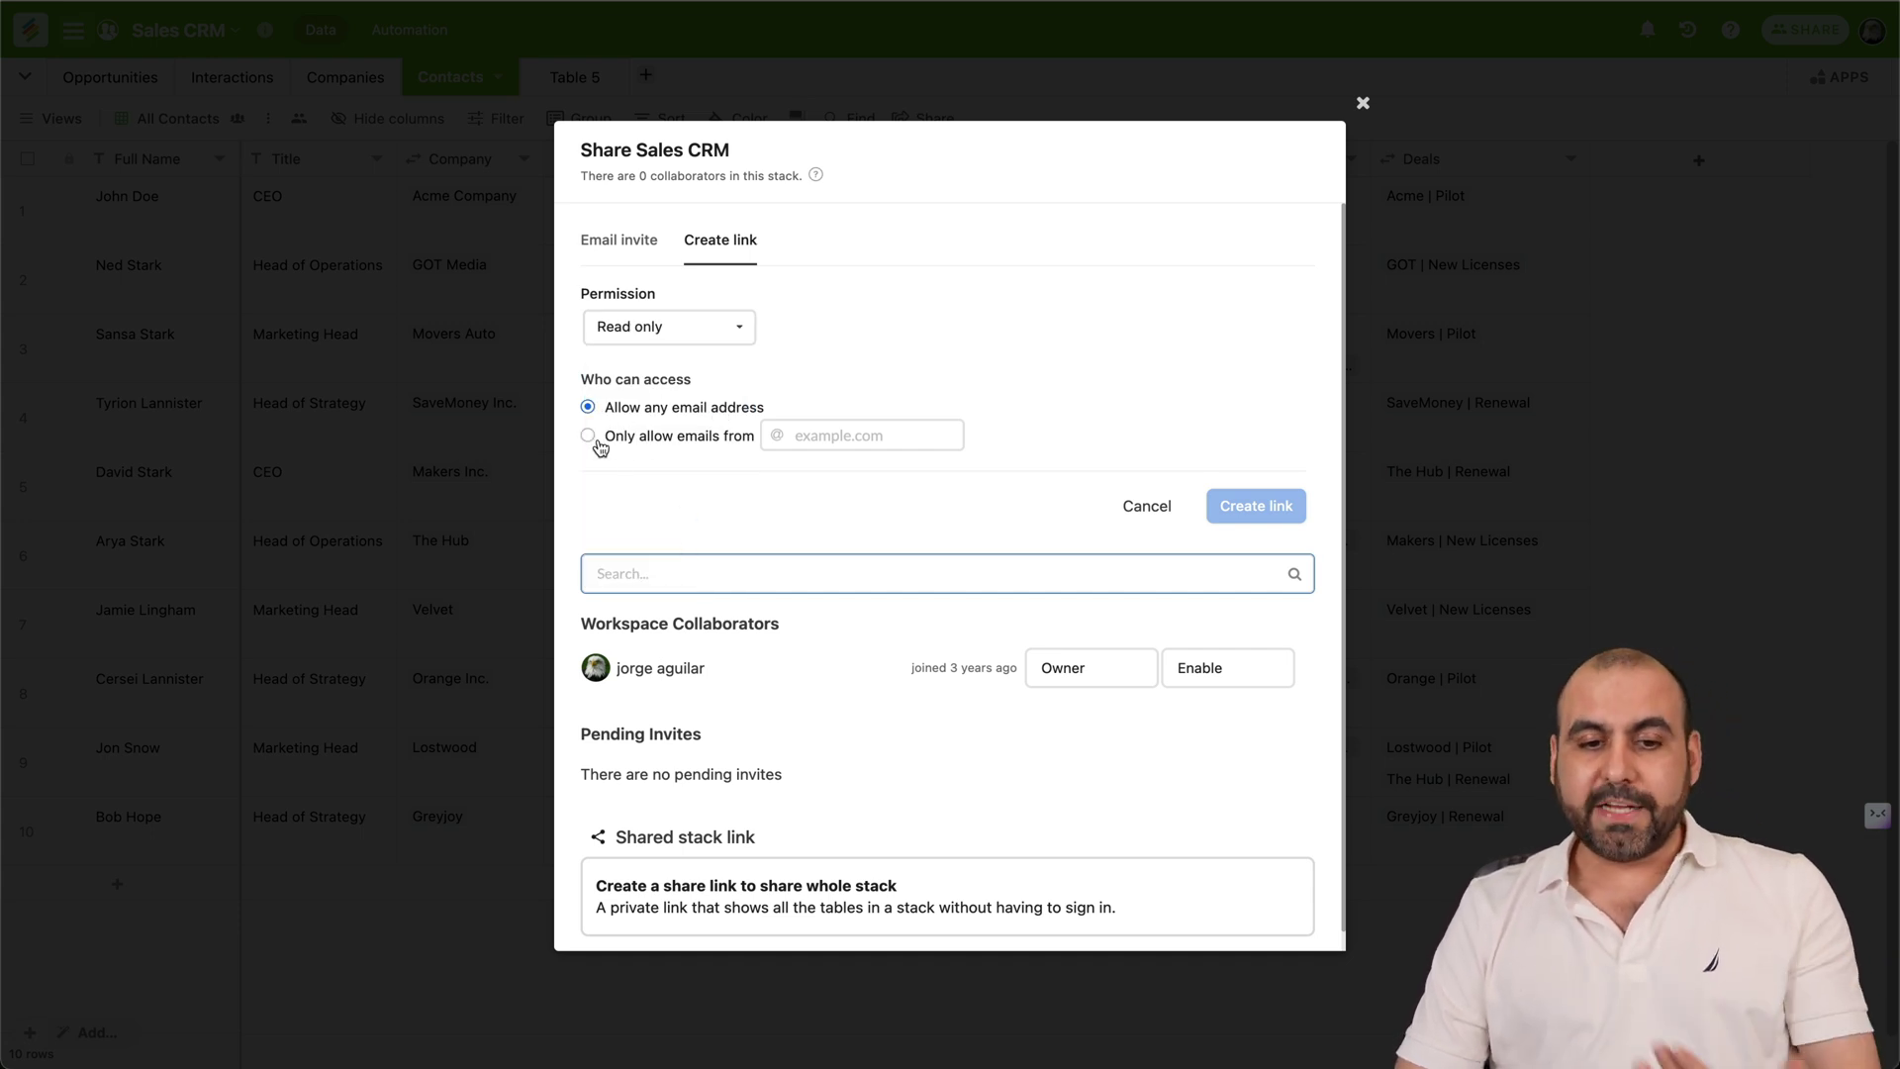
pyautogui.scroll(-1, 1012, 548)
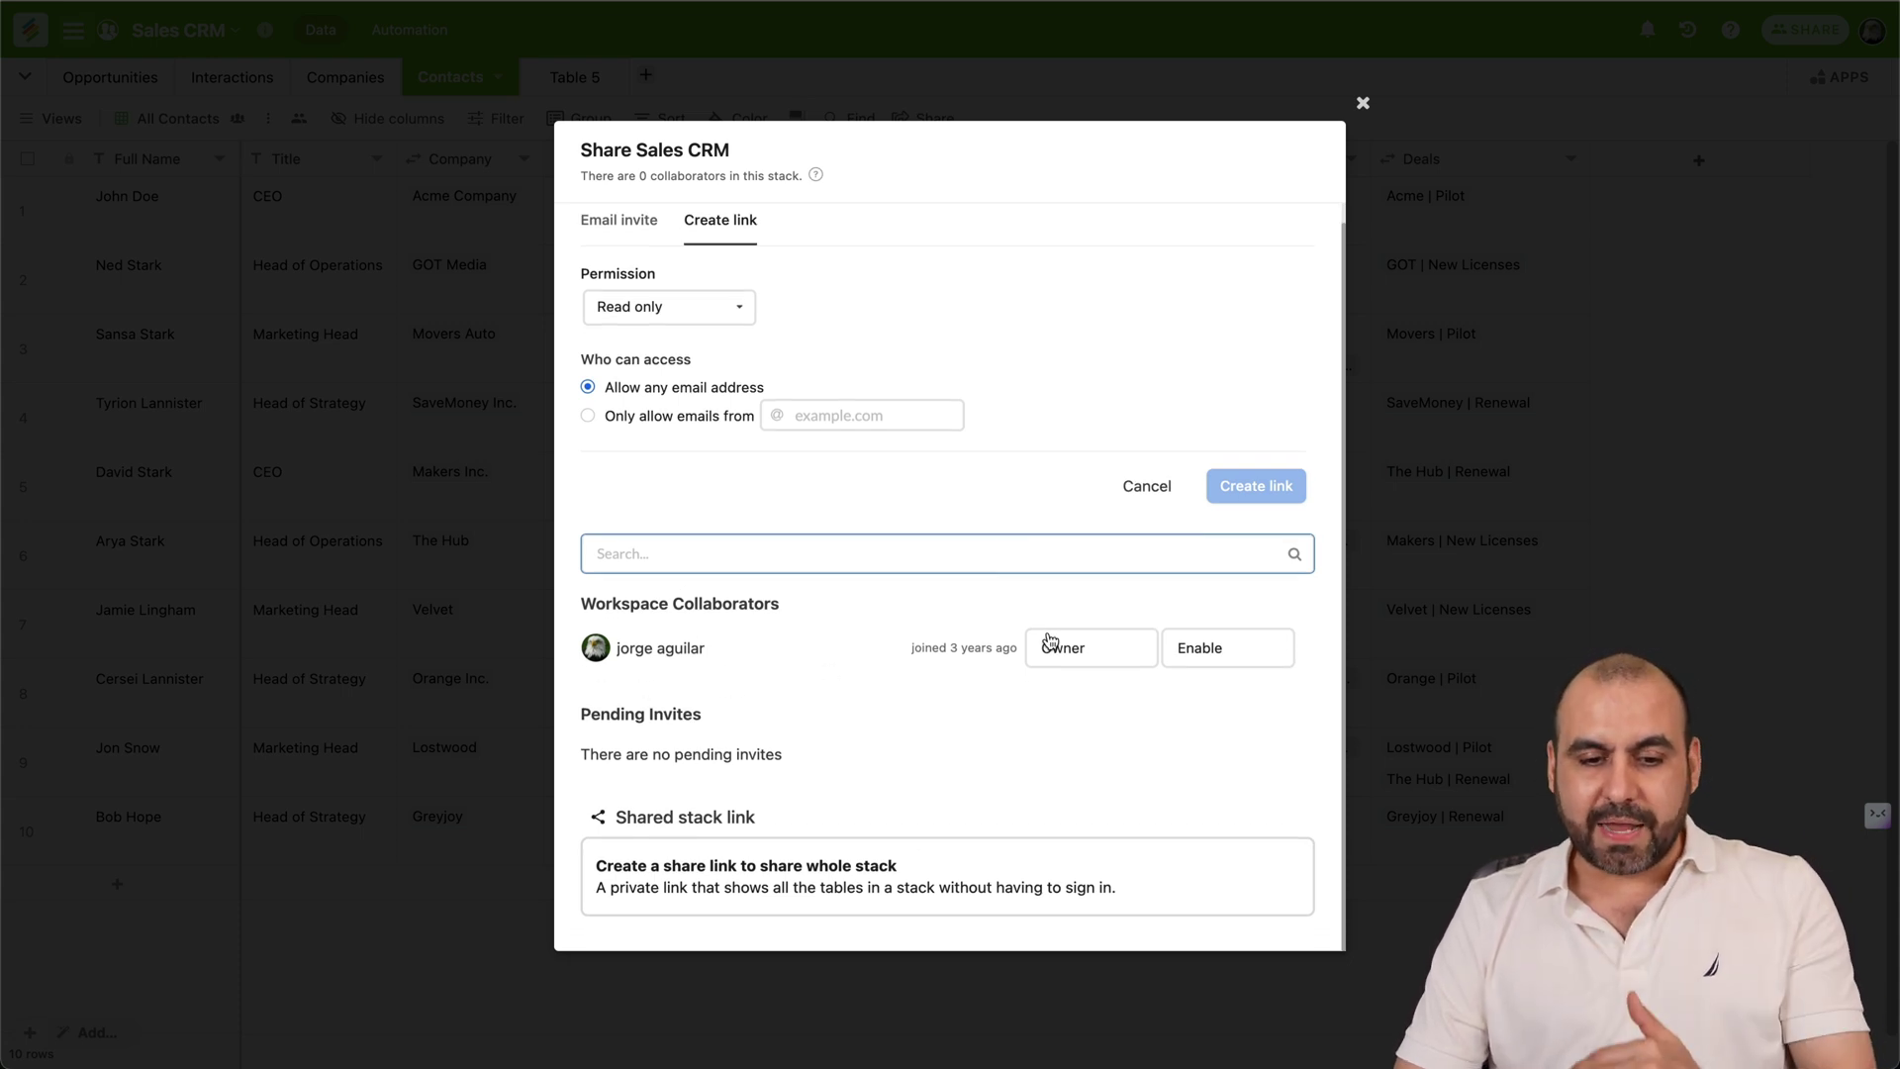
pyautogui.click(1363, 102)
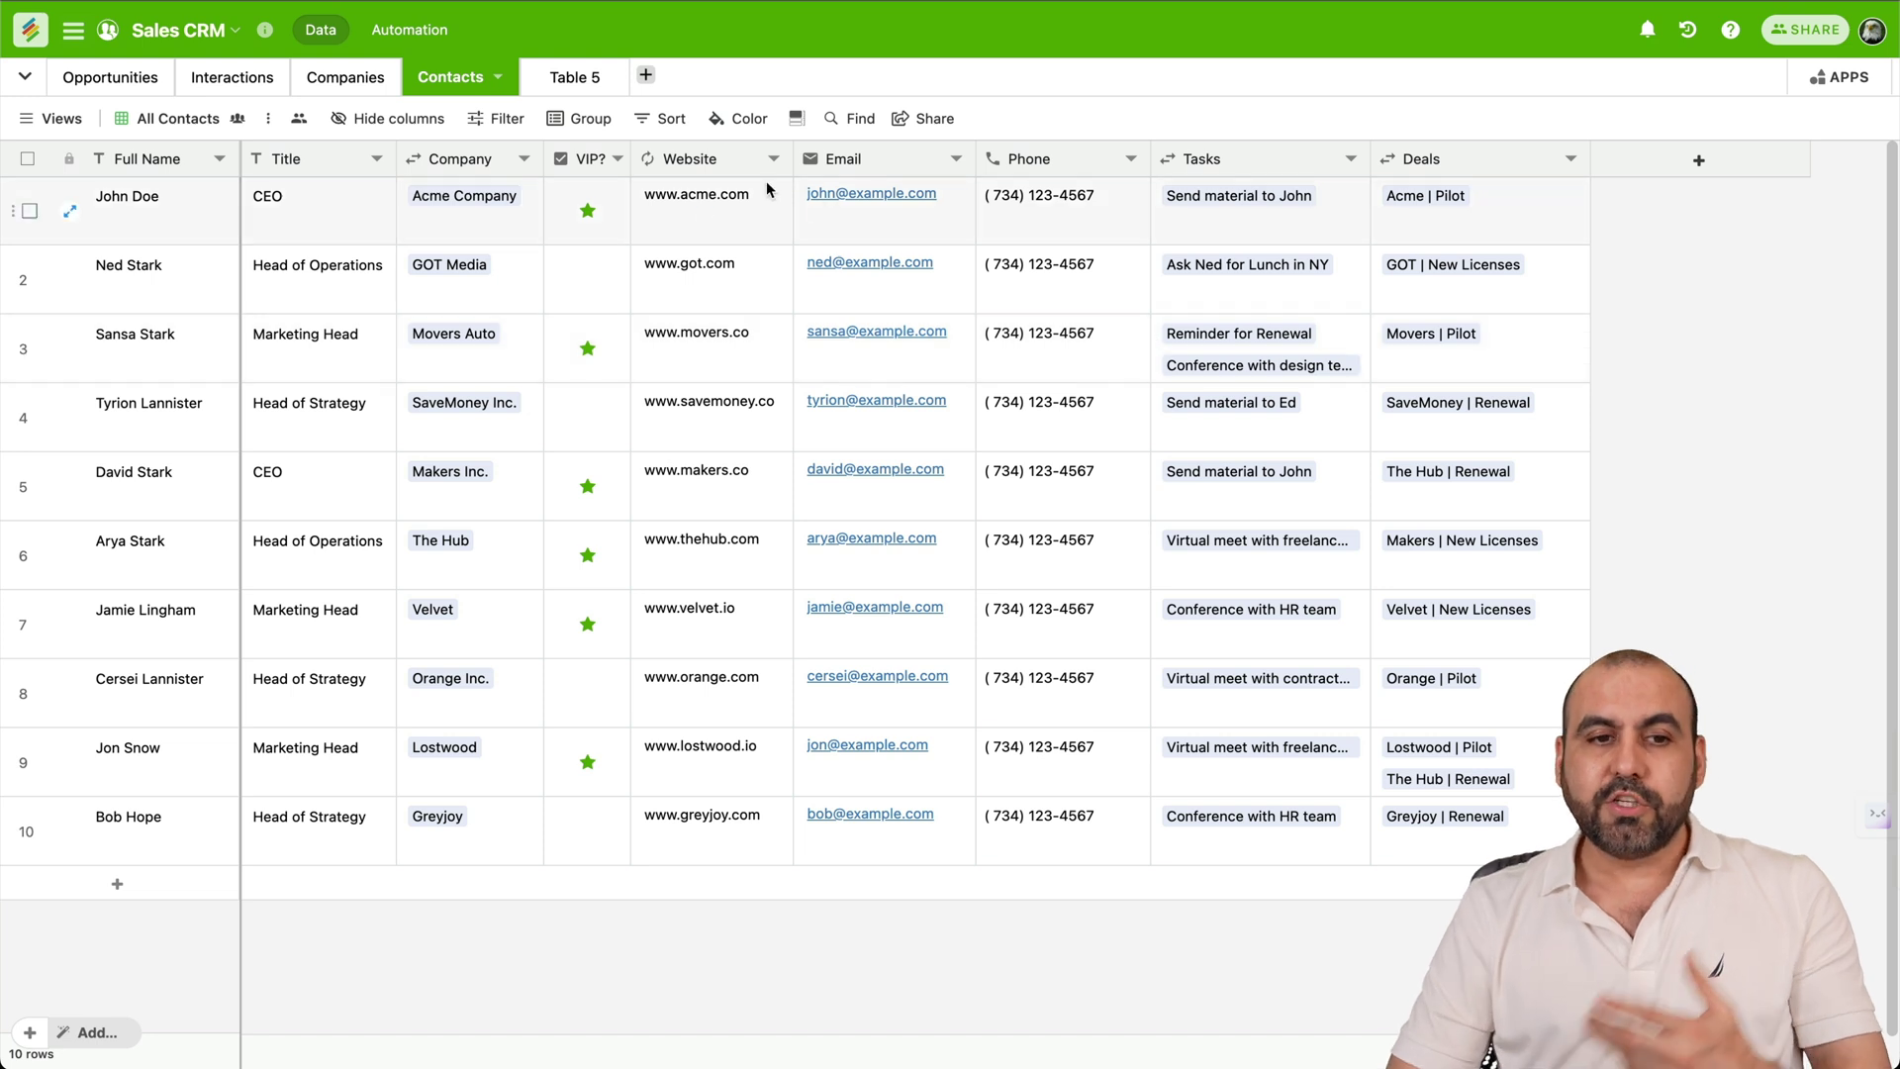
# From the dashboard, scroll the Templates gallery down to the Sales and CRM Templates
pyautogui.click(36, 38)
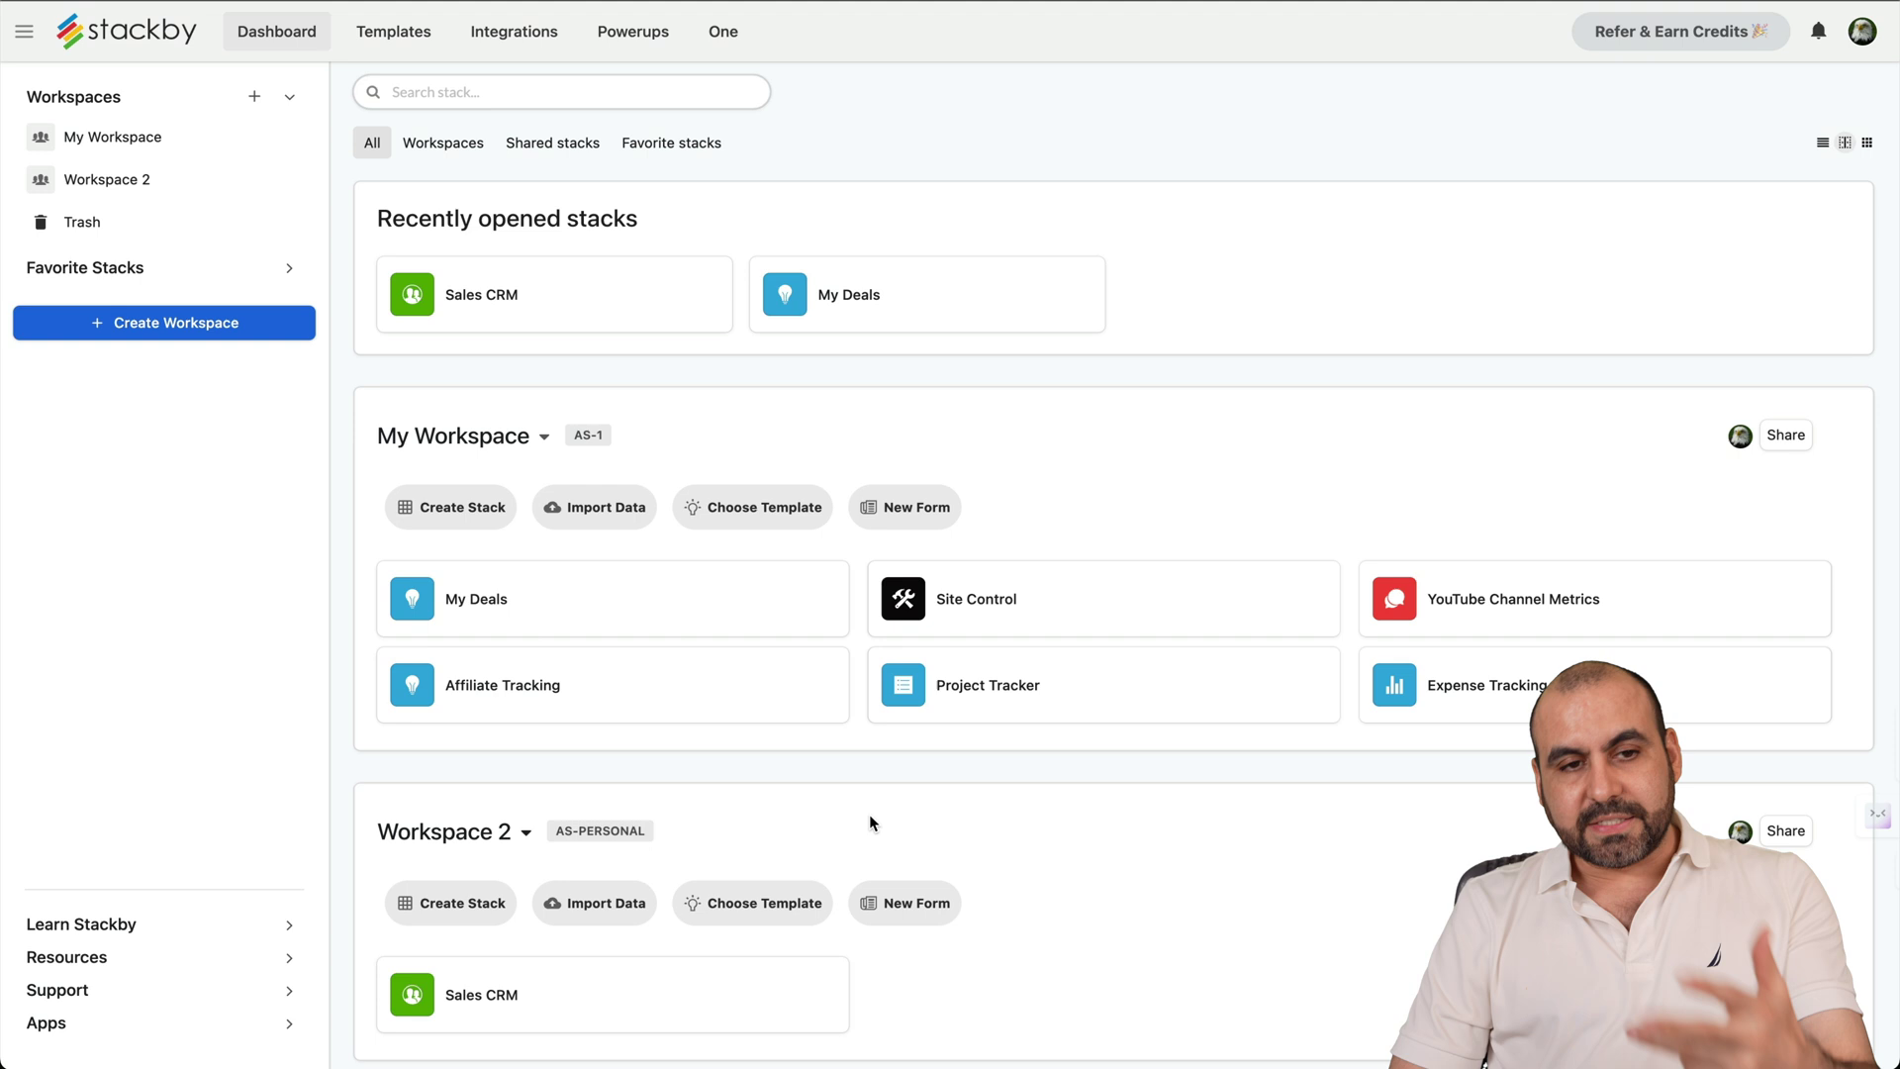
pyautogui.click(404, 37)
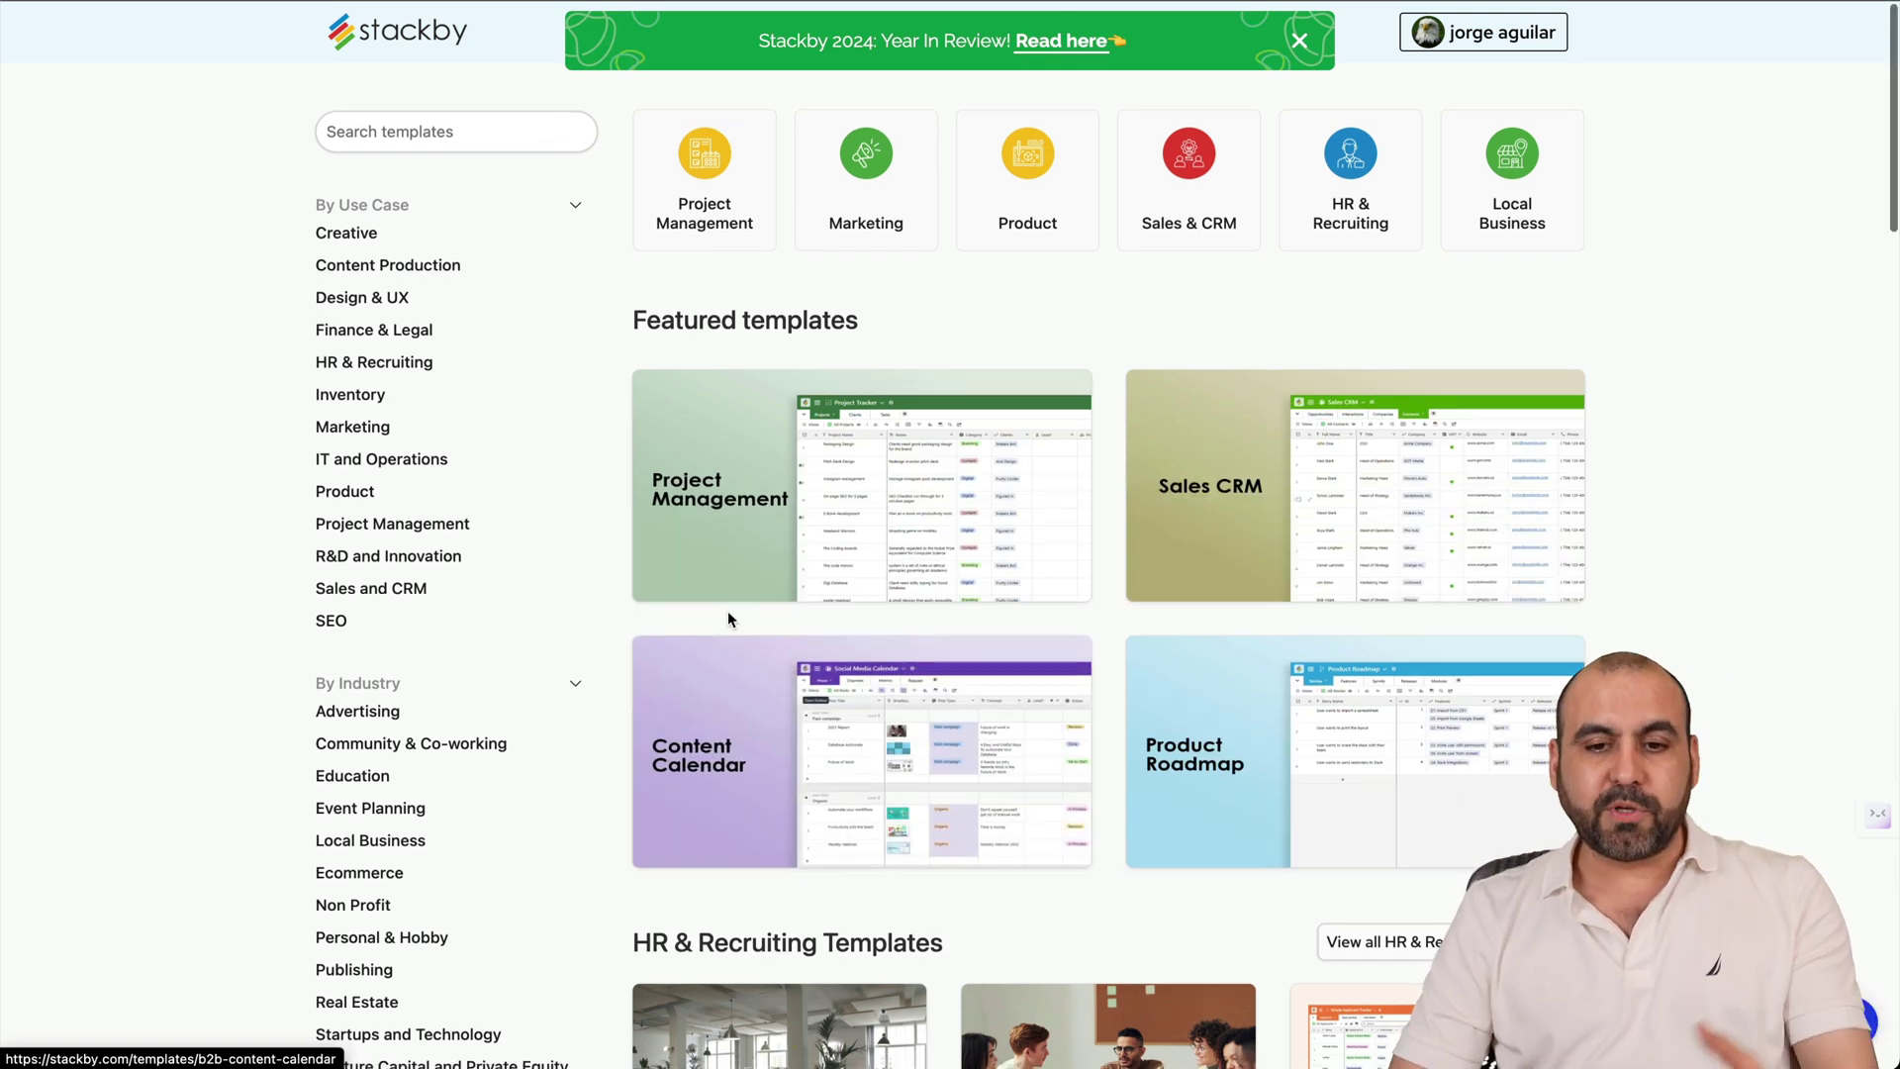
pyautogui.scroll(-1, 752, 485)
pyautogui.scroll(-4, 1155, 407)
pyautogui.scroll(-10, 1371, 307)
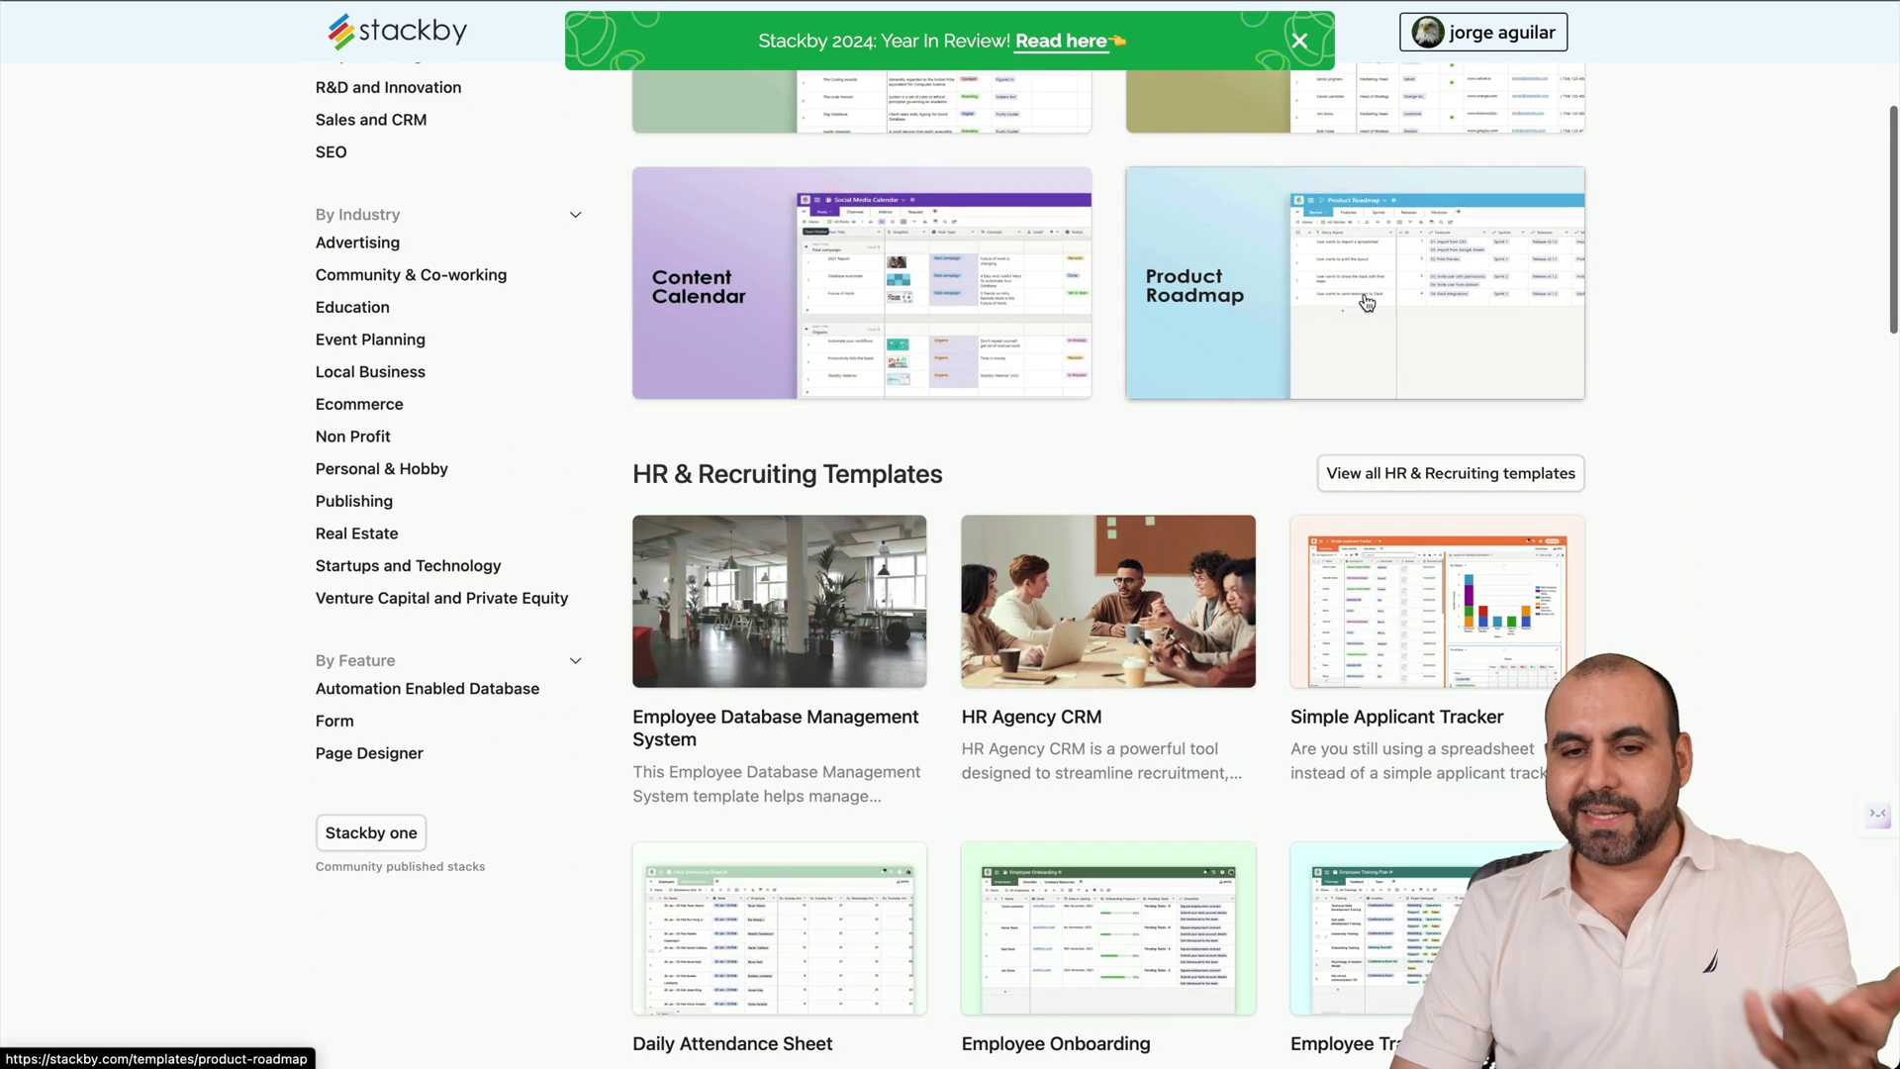
pyautogui.scroll(-13, 1382, 312)
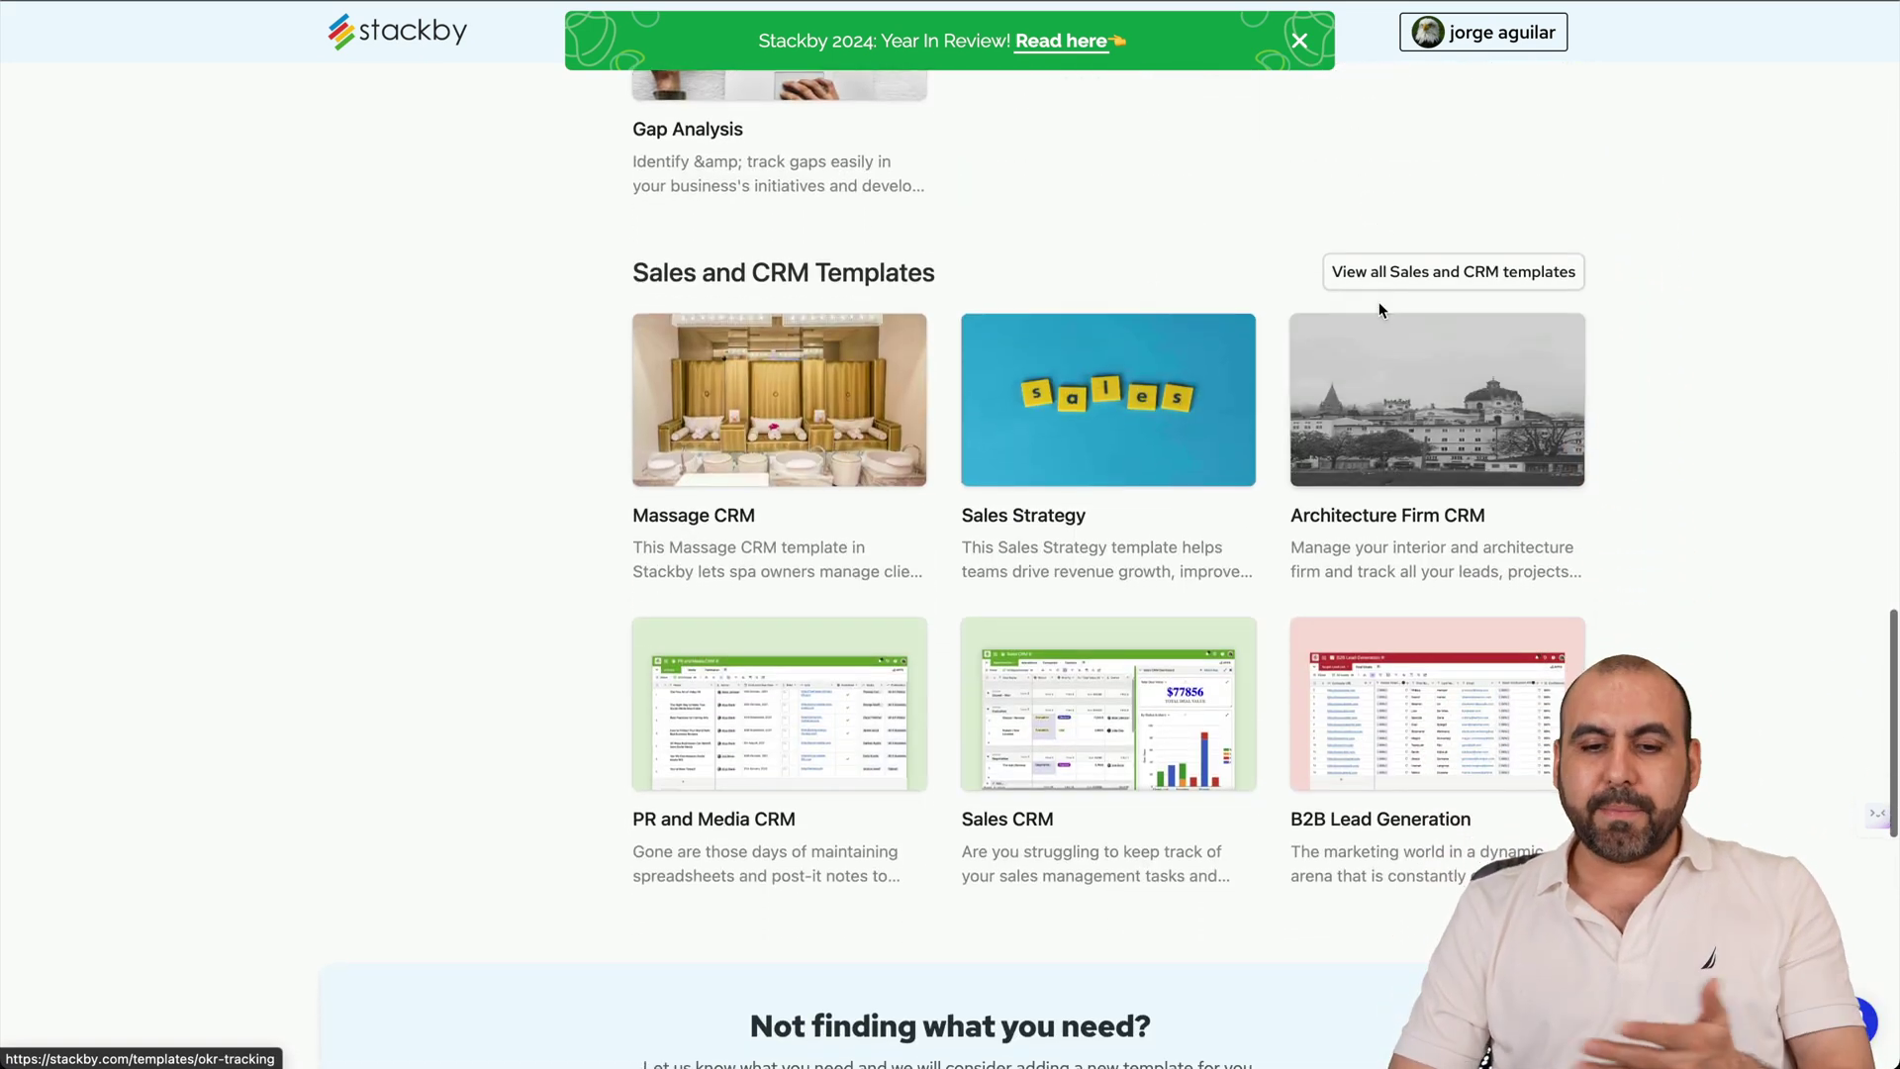
pyautogui.scroll(-4, 1382, 312)
pyautogui.press('Home')
pyautogui.scroll(-1, 1382, 312)
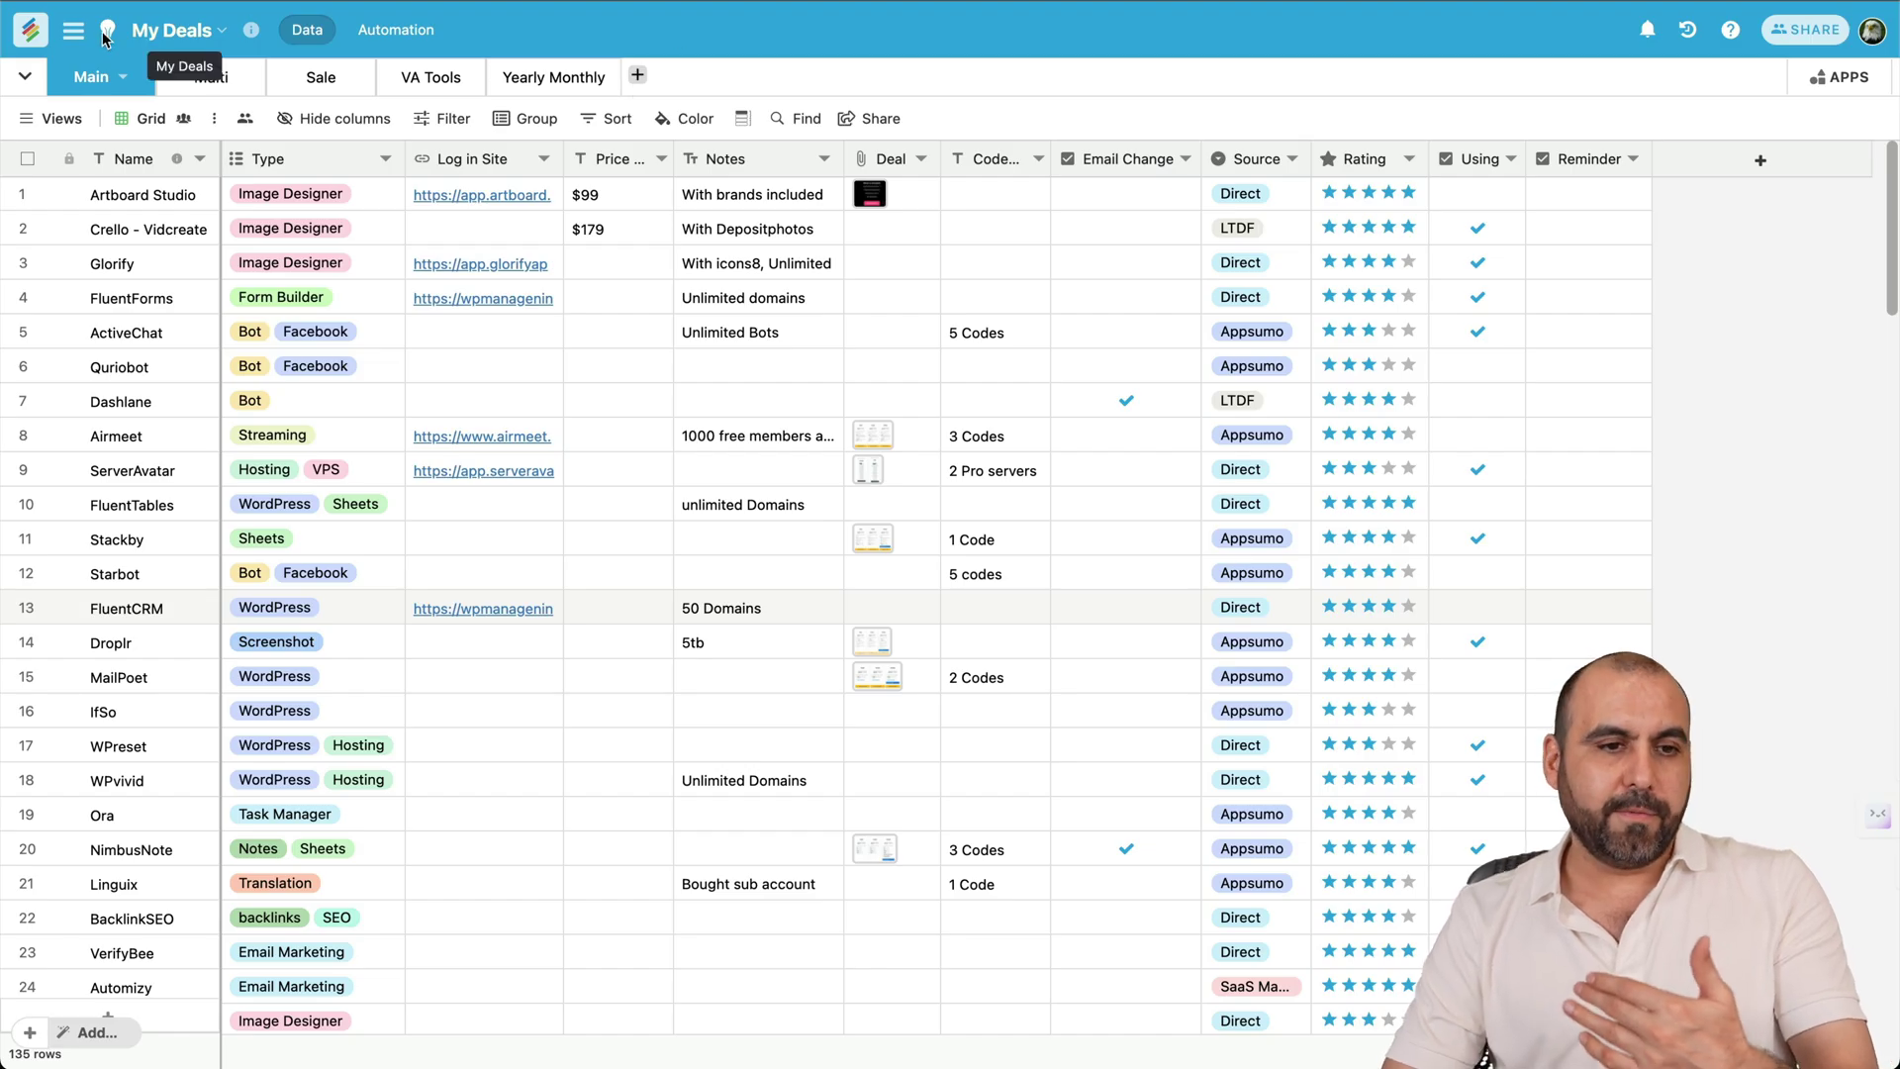
# Preview the Visitor Management template from the Stackby One gallery, then return to the dashboard
pyautogui.click(31, 40)
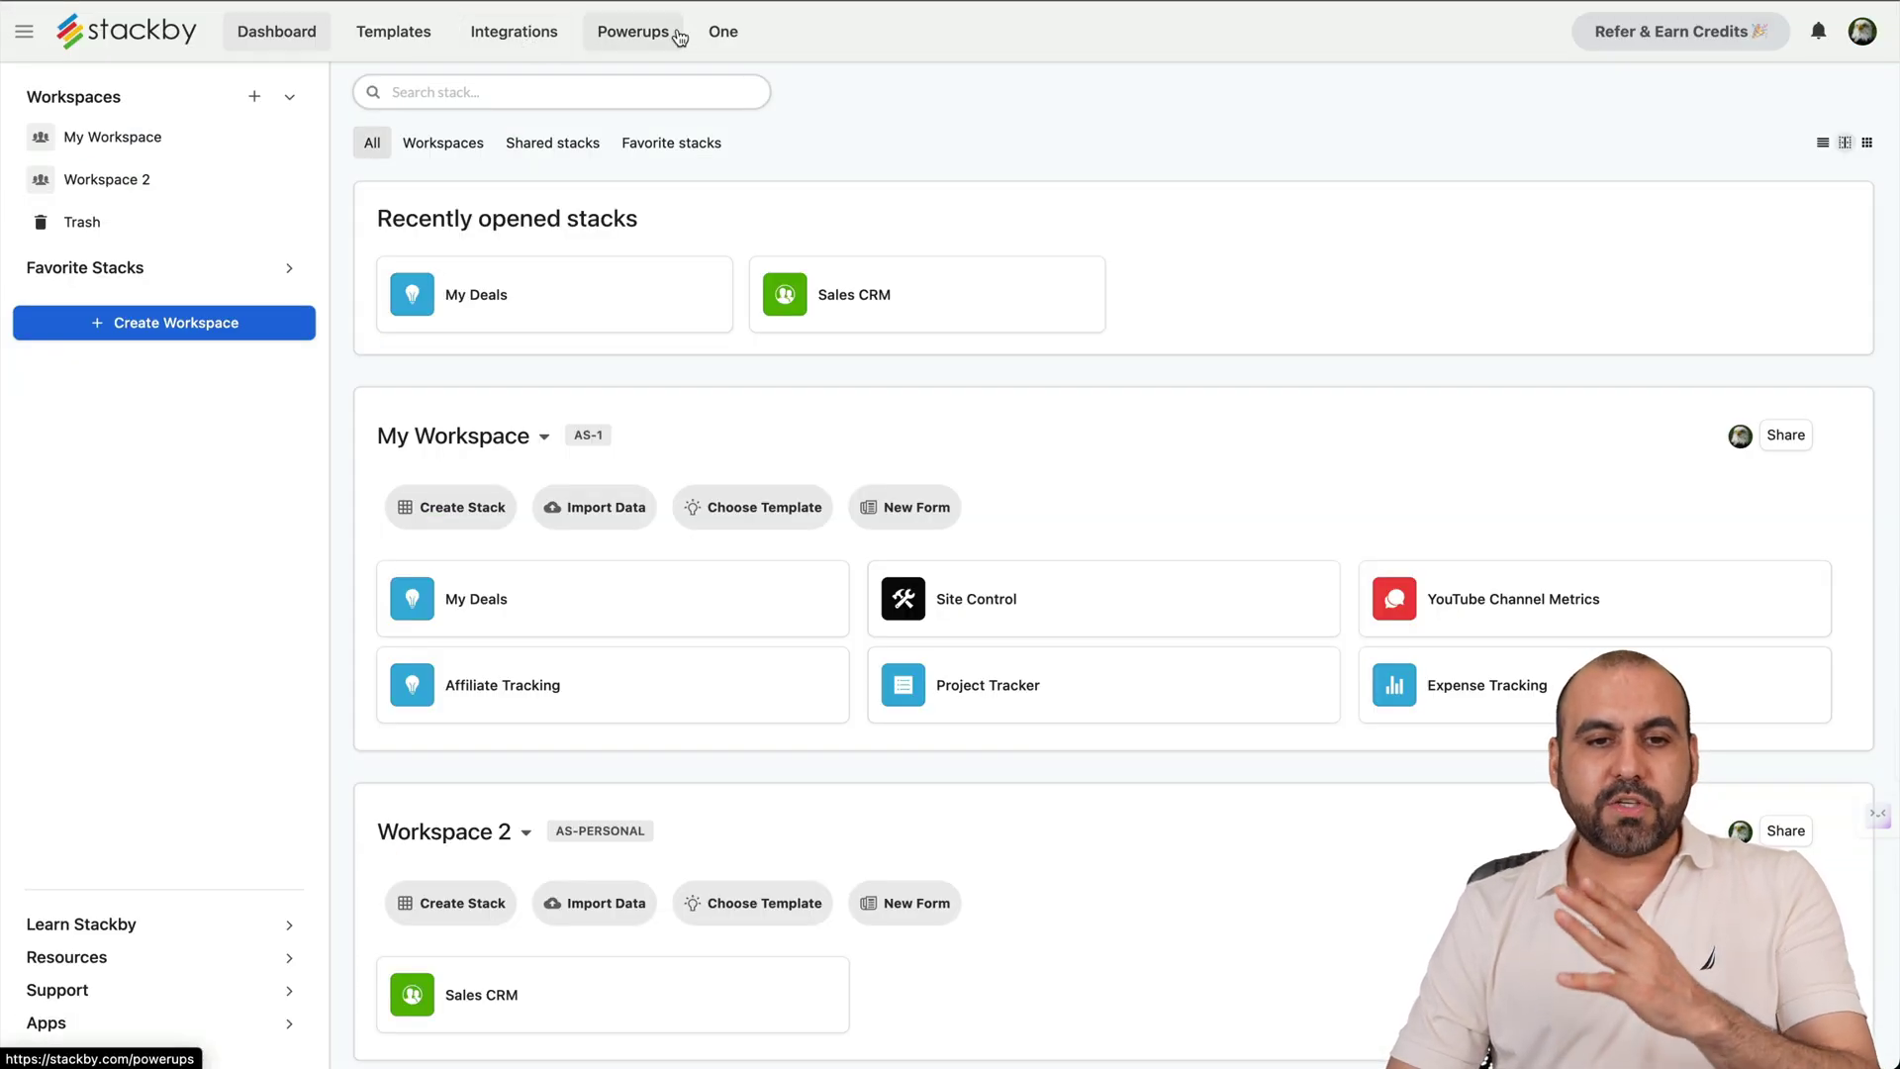
pyautogui.click(722, 39)
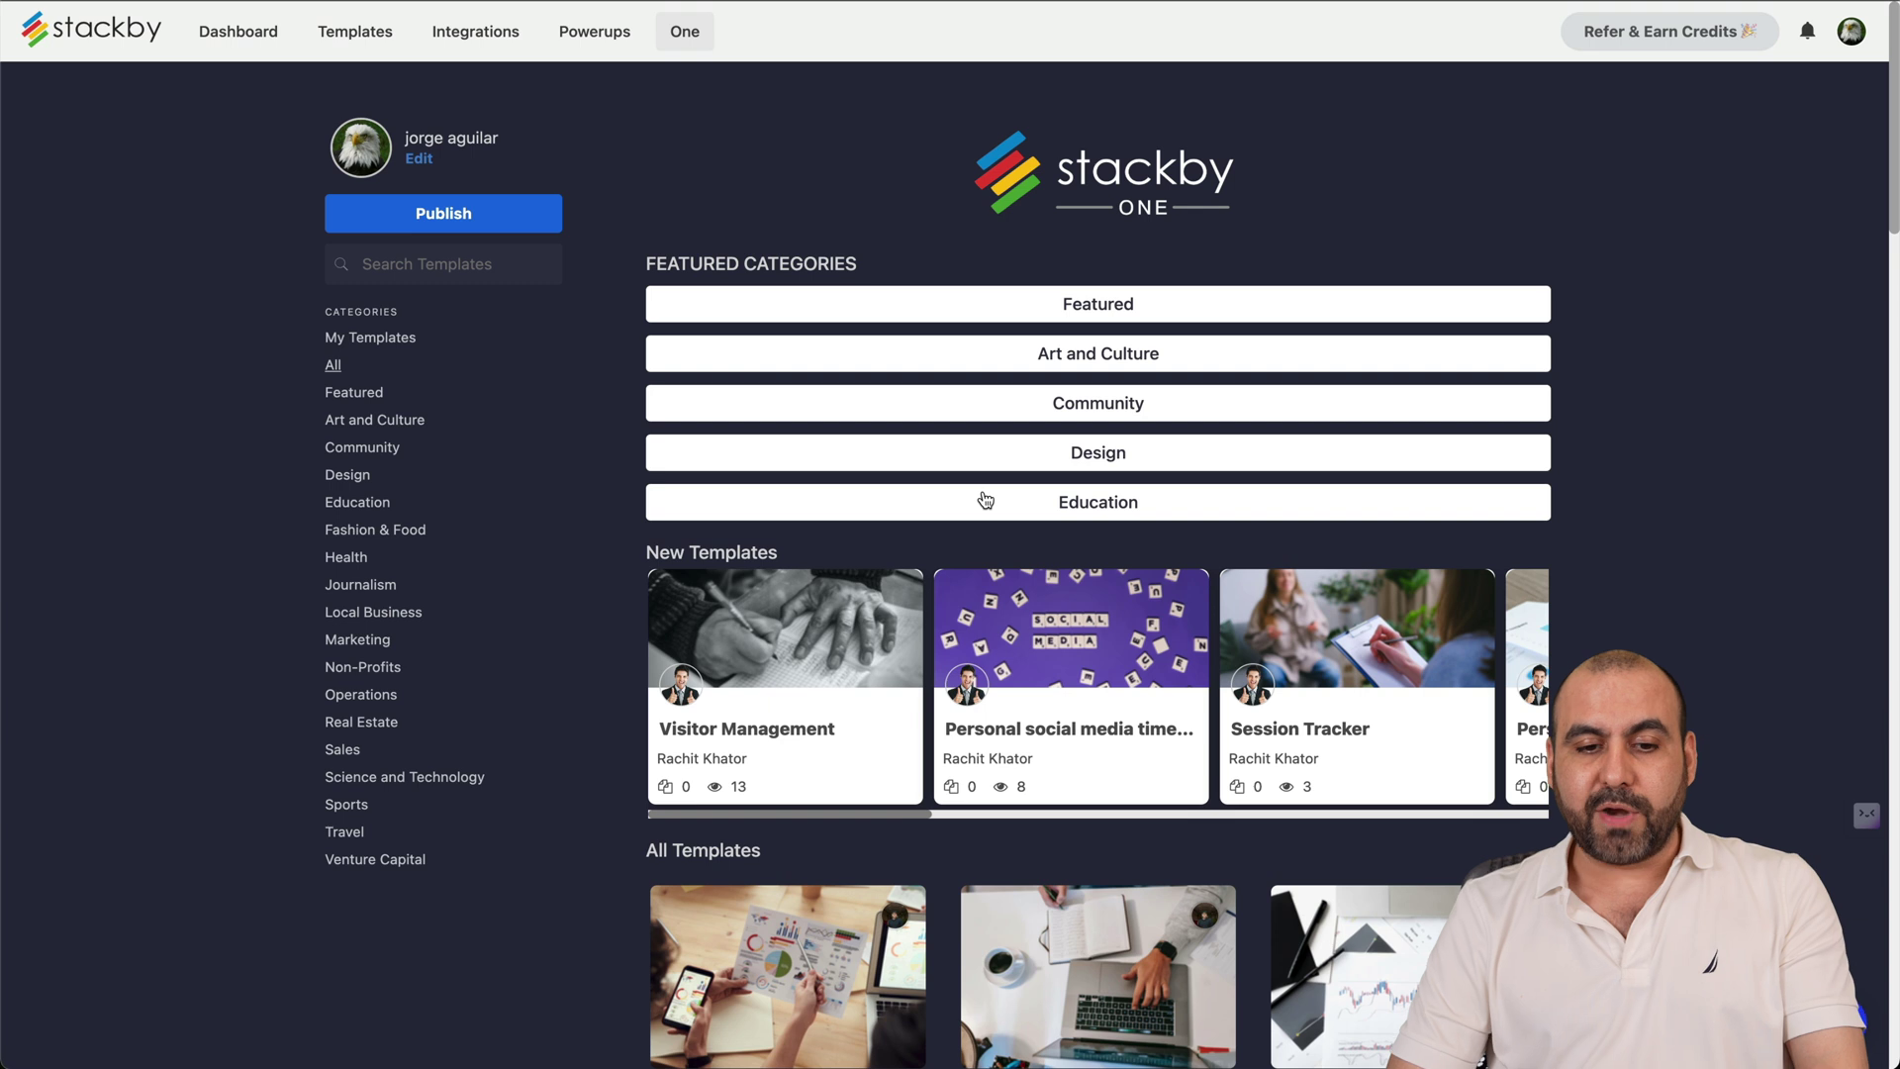
pyautogui.scroll(-4, 985, 499)
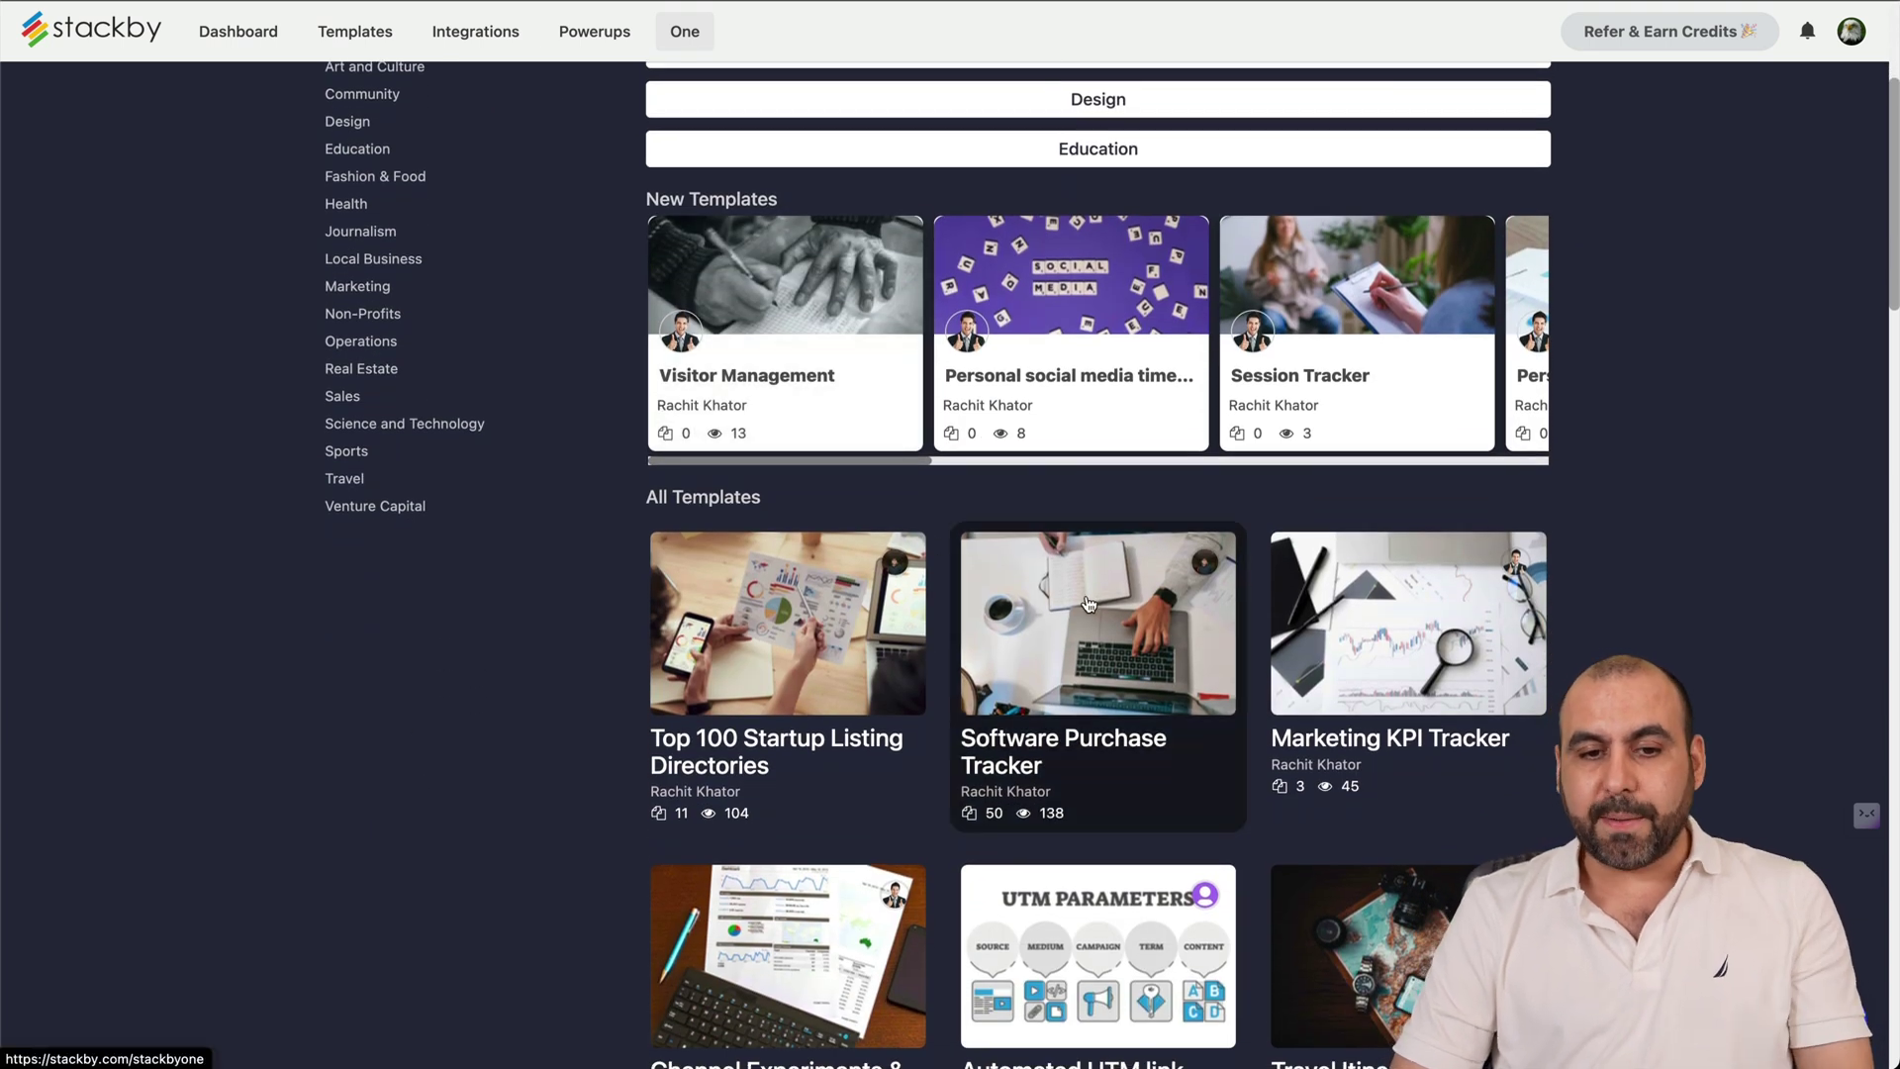
pyautogui.click(845, 331)
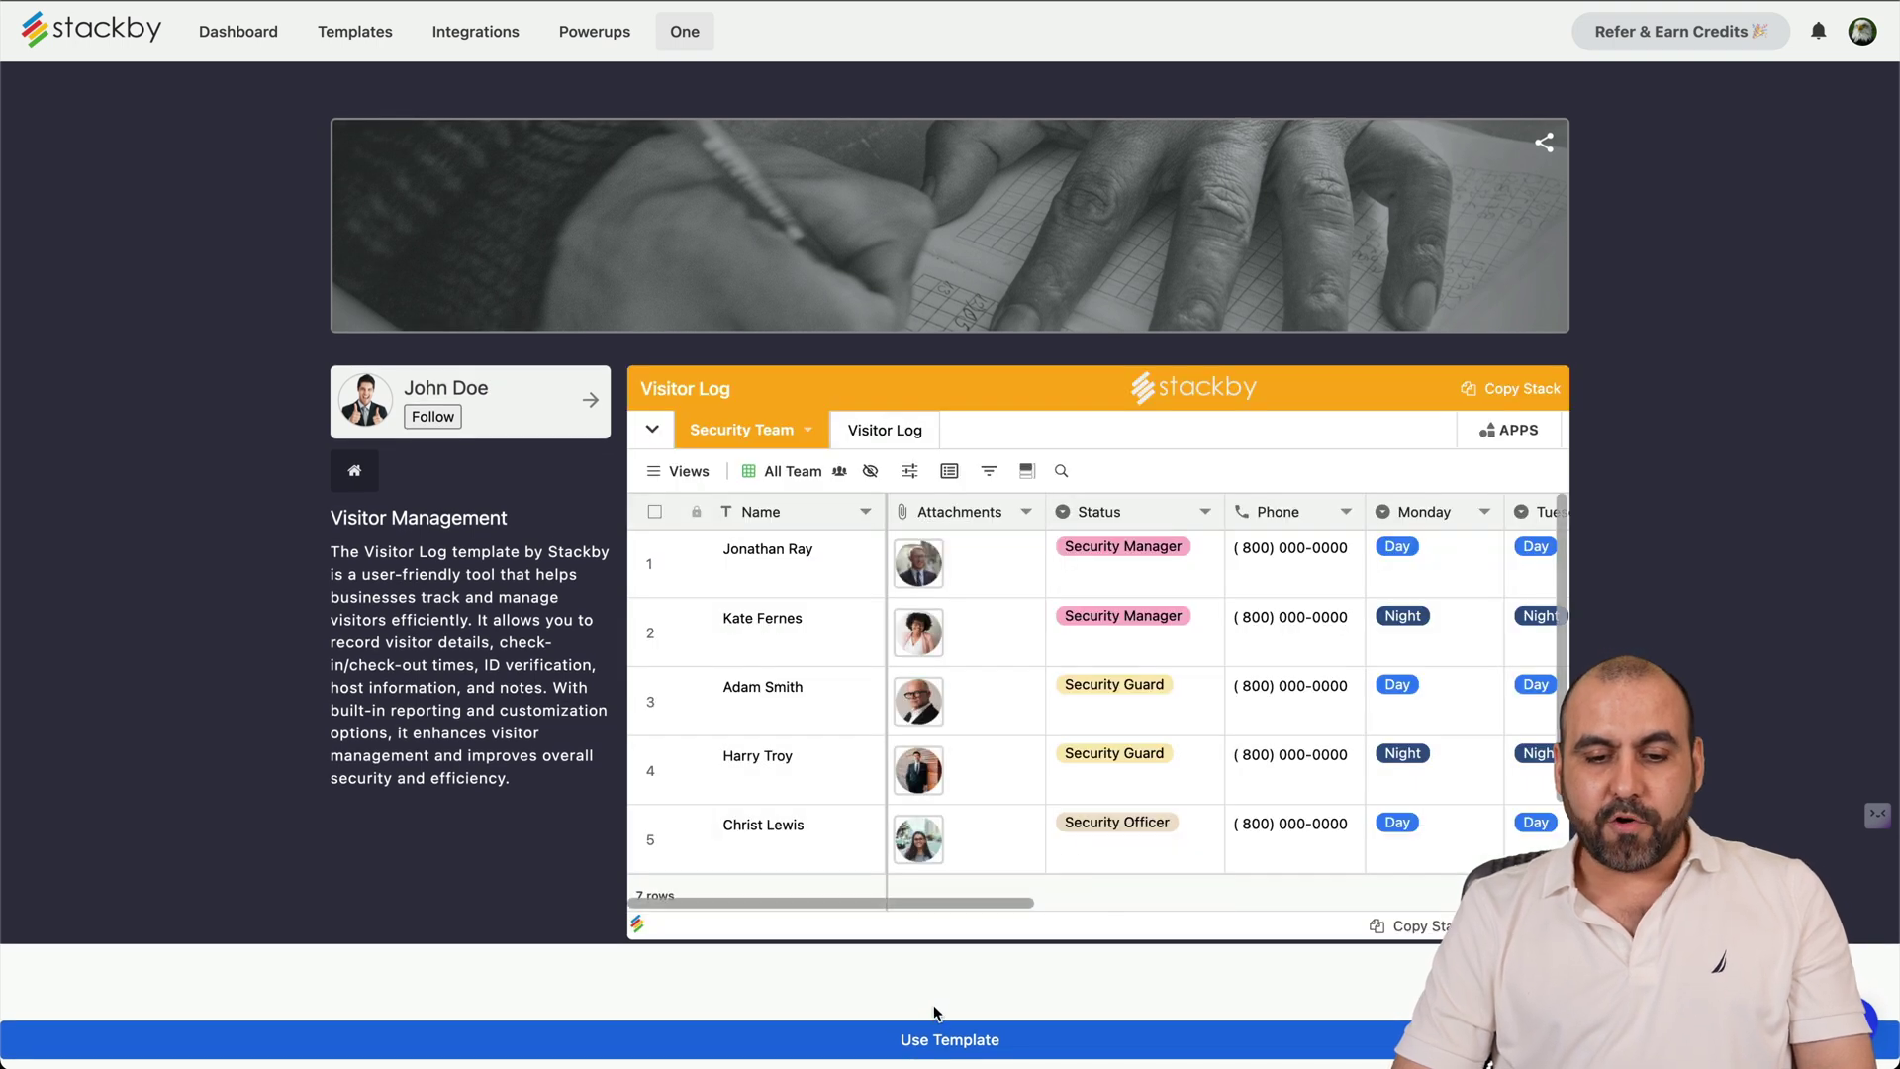
pyautogui.scroll(-3, 1146, 810)
pyautogui.hscroll(1, 1146, 810)
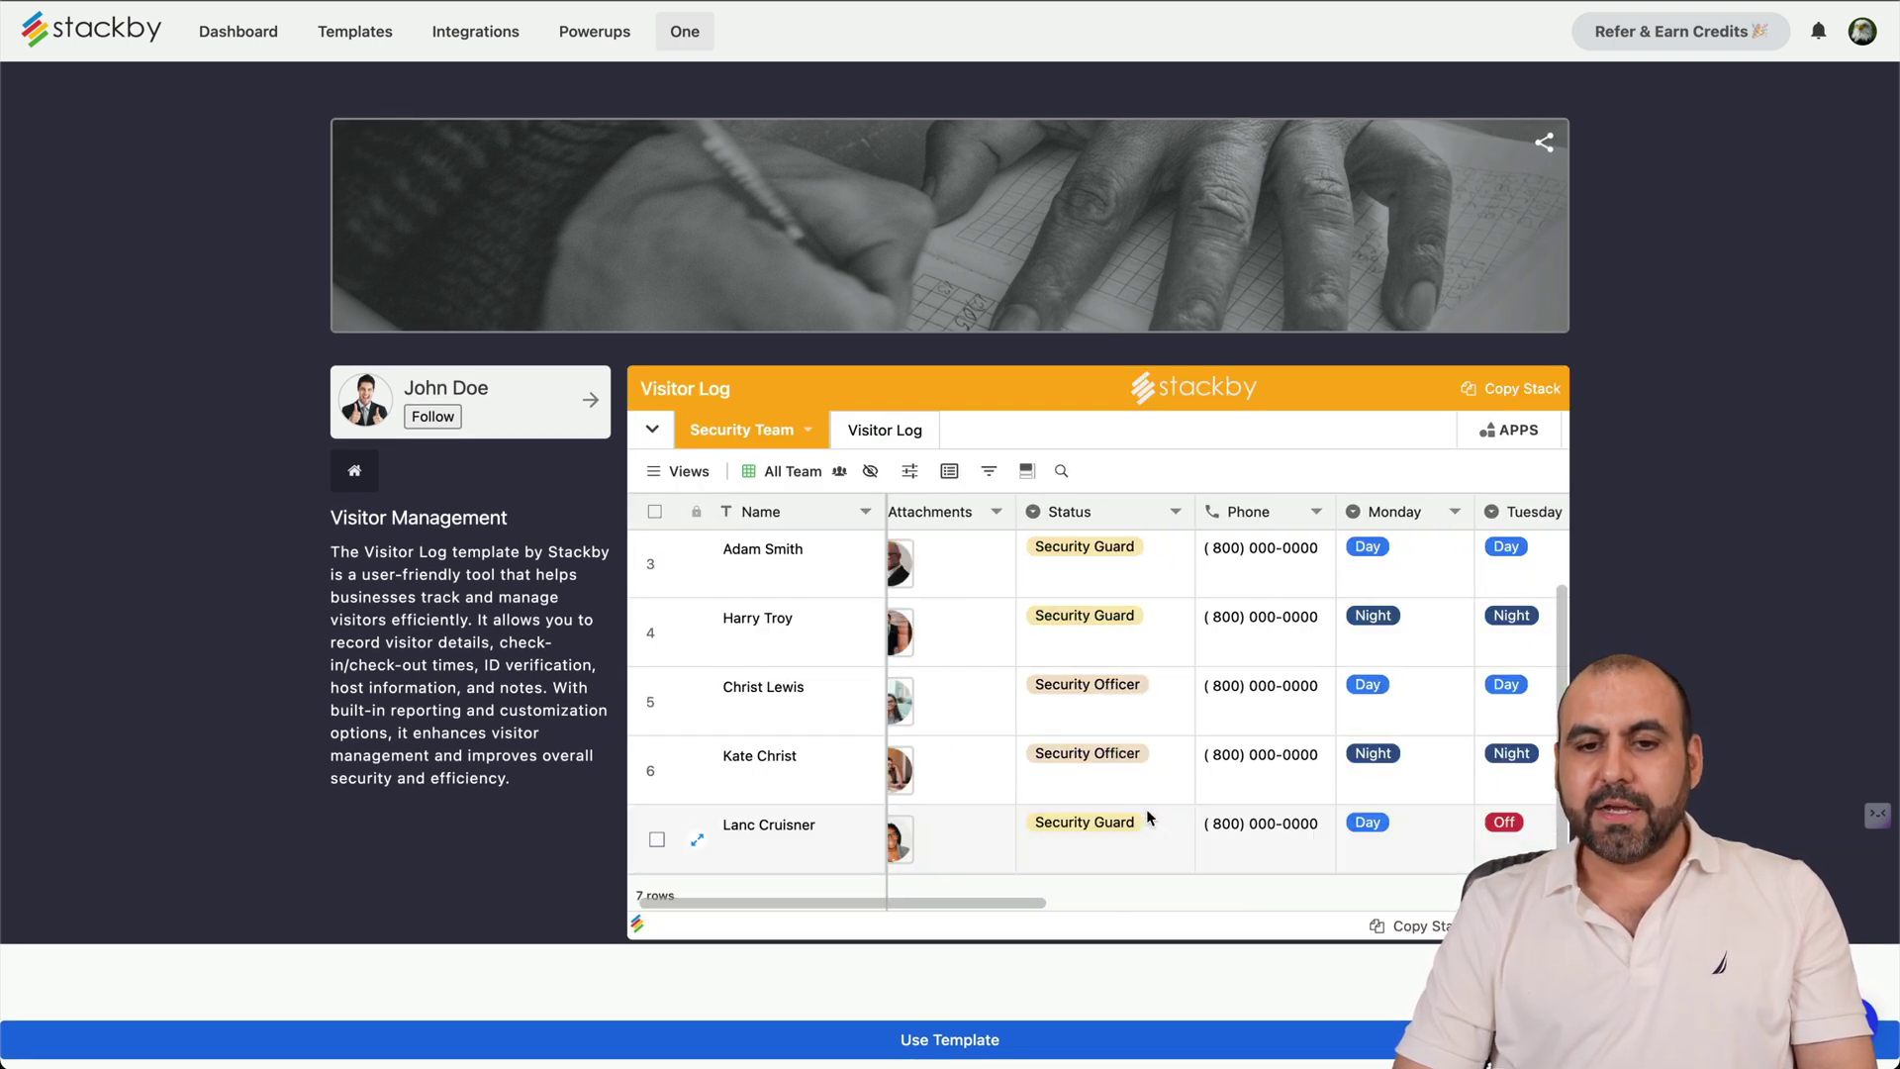
pyautogui.scroll(3, 1146, 810)
pyautogui.hscroll(1, 1146, 810)
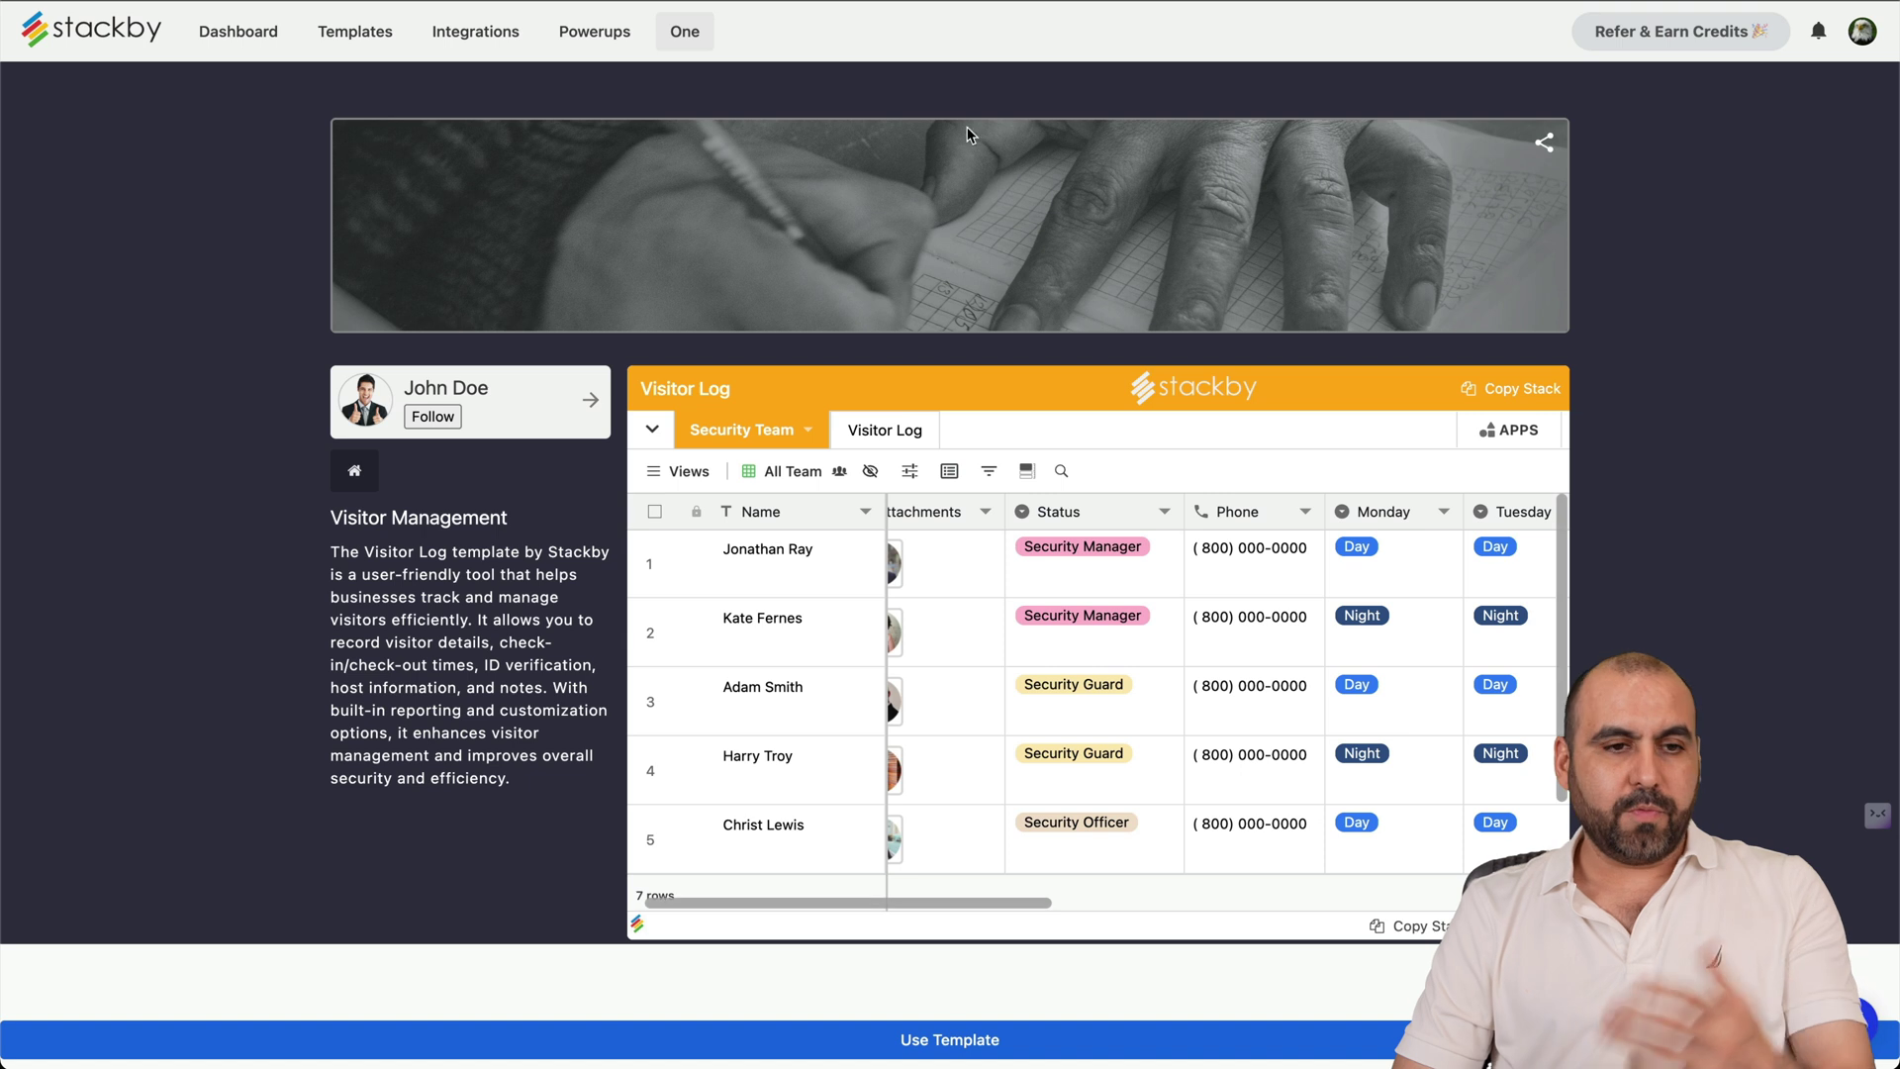
pyautogui.click(73, 24)
# Check the Google NLP and YouTube connector details in Integrations, then return to the dashboard
pyautogui.click(505, 31)
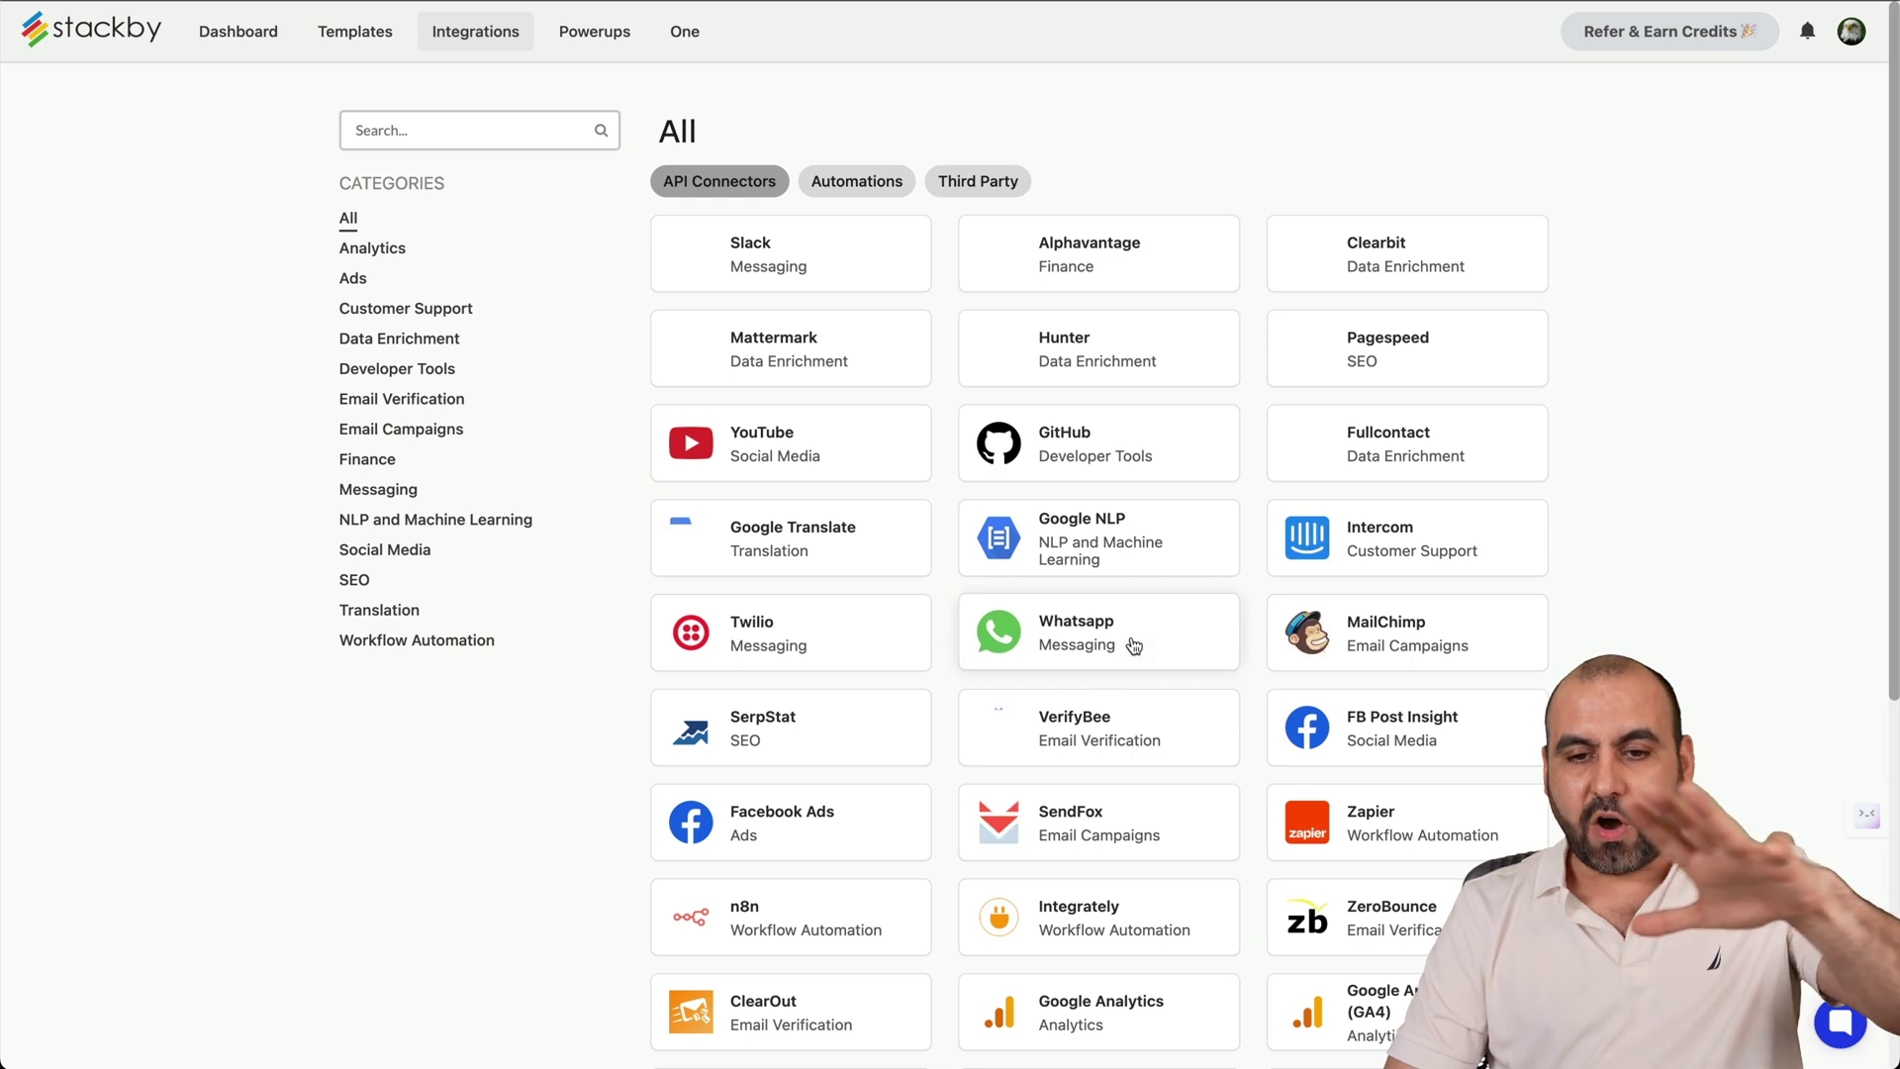
pyautogui.click(1211, 548)
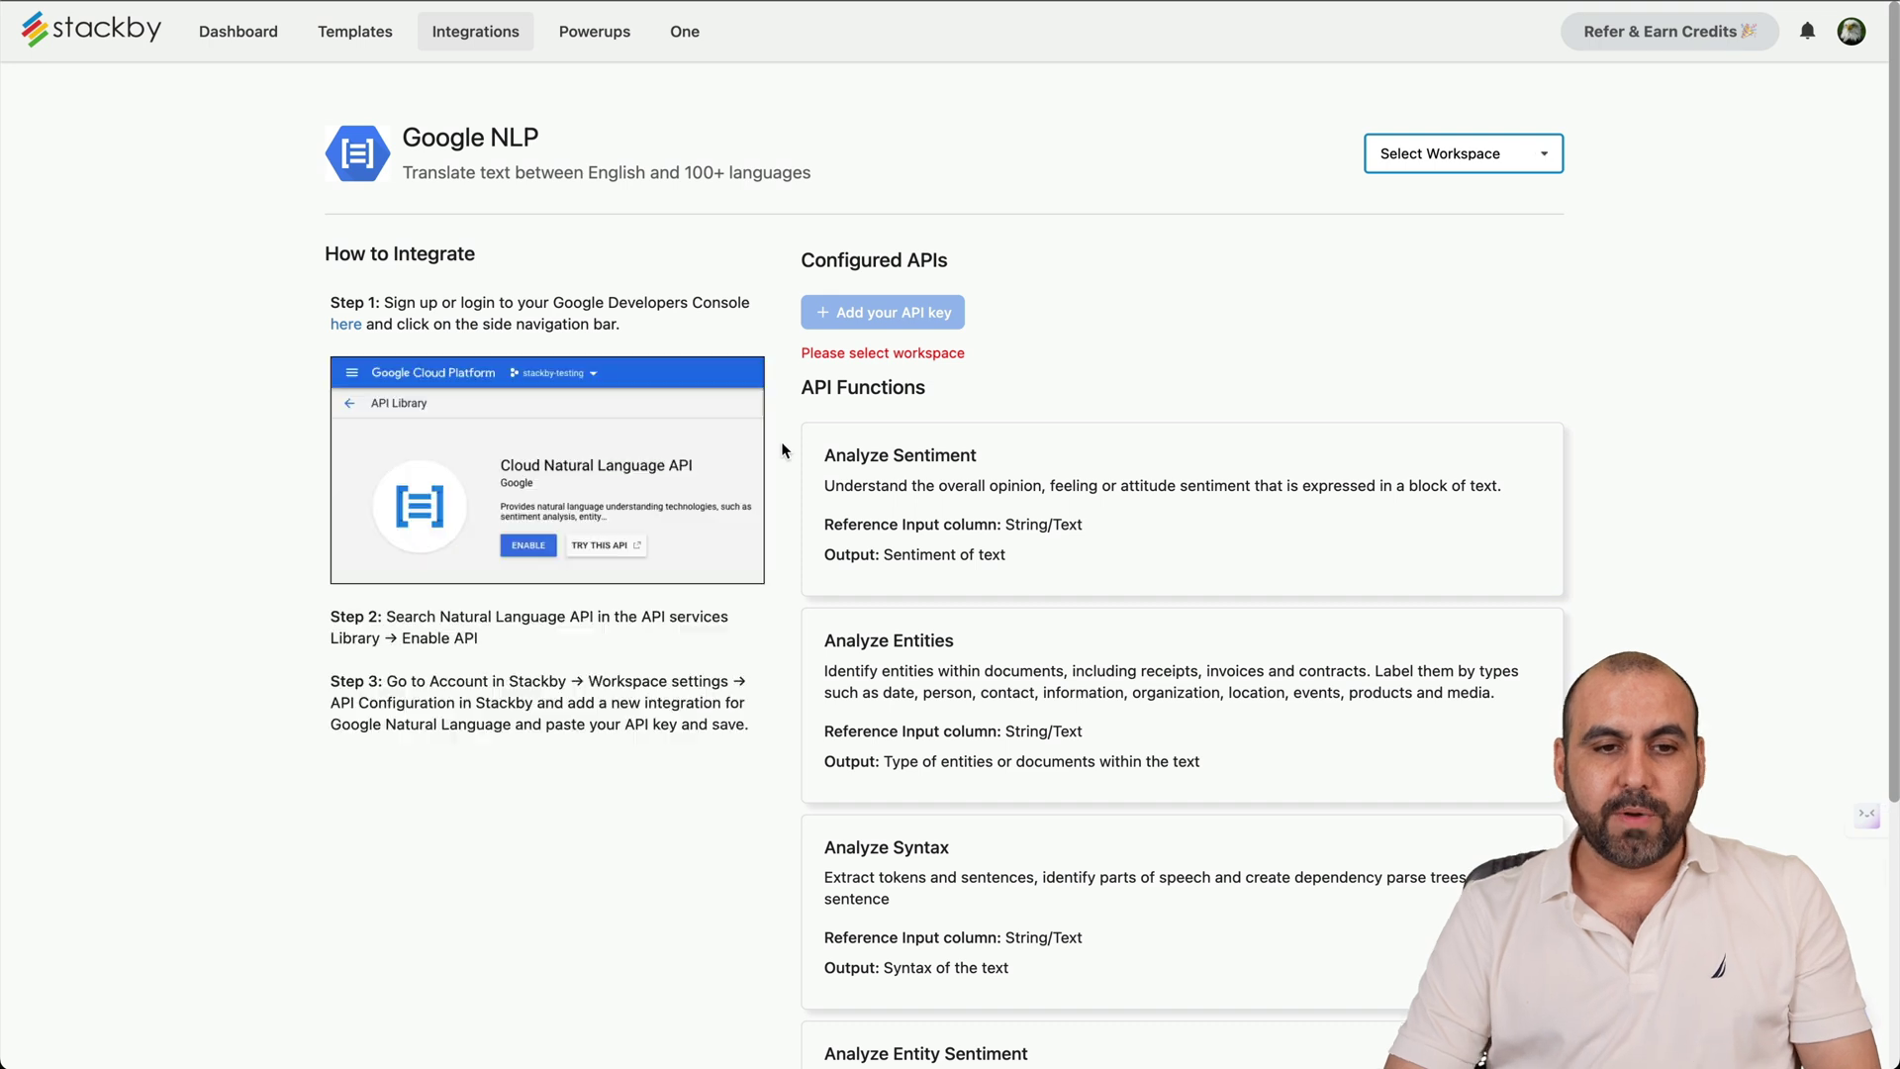
pyautogui.press('super+bracketleft')
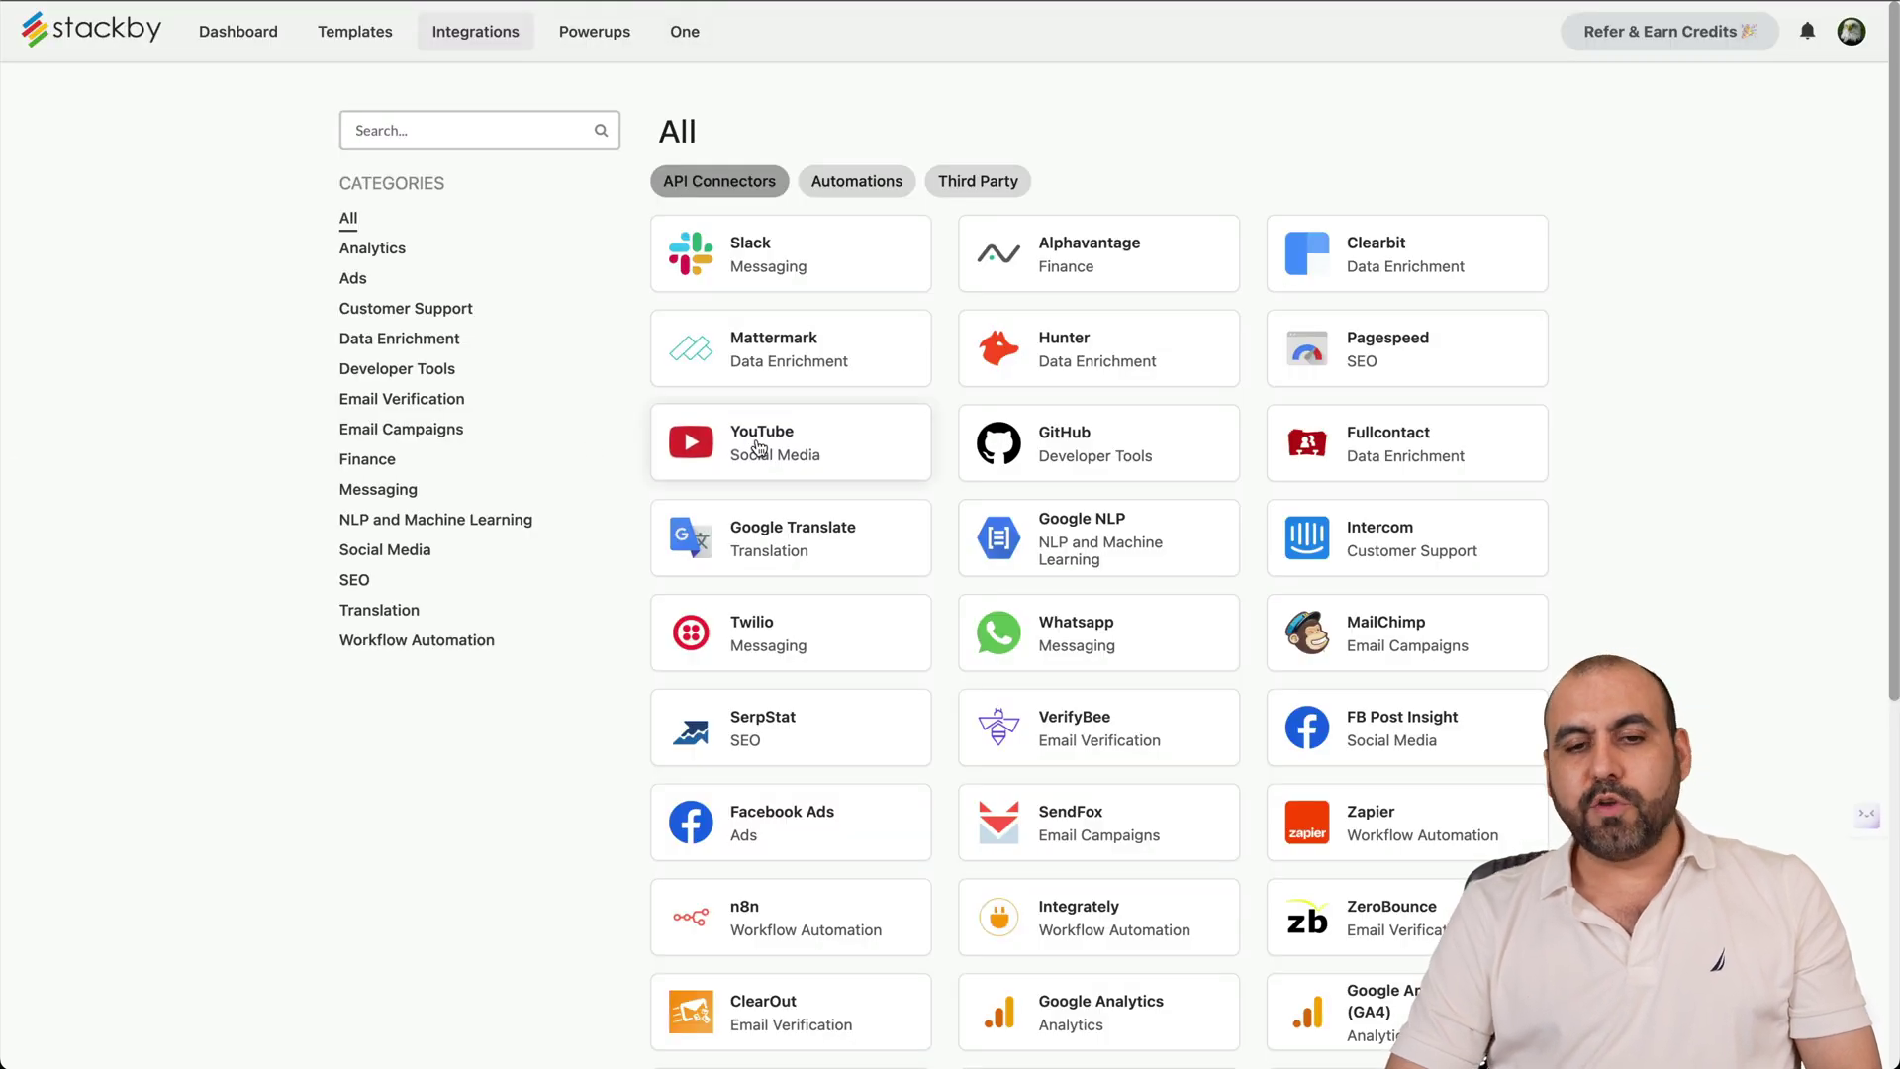
pyautogui.click(758, 447)
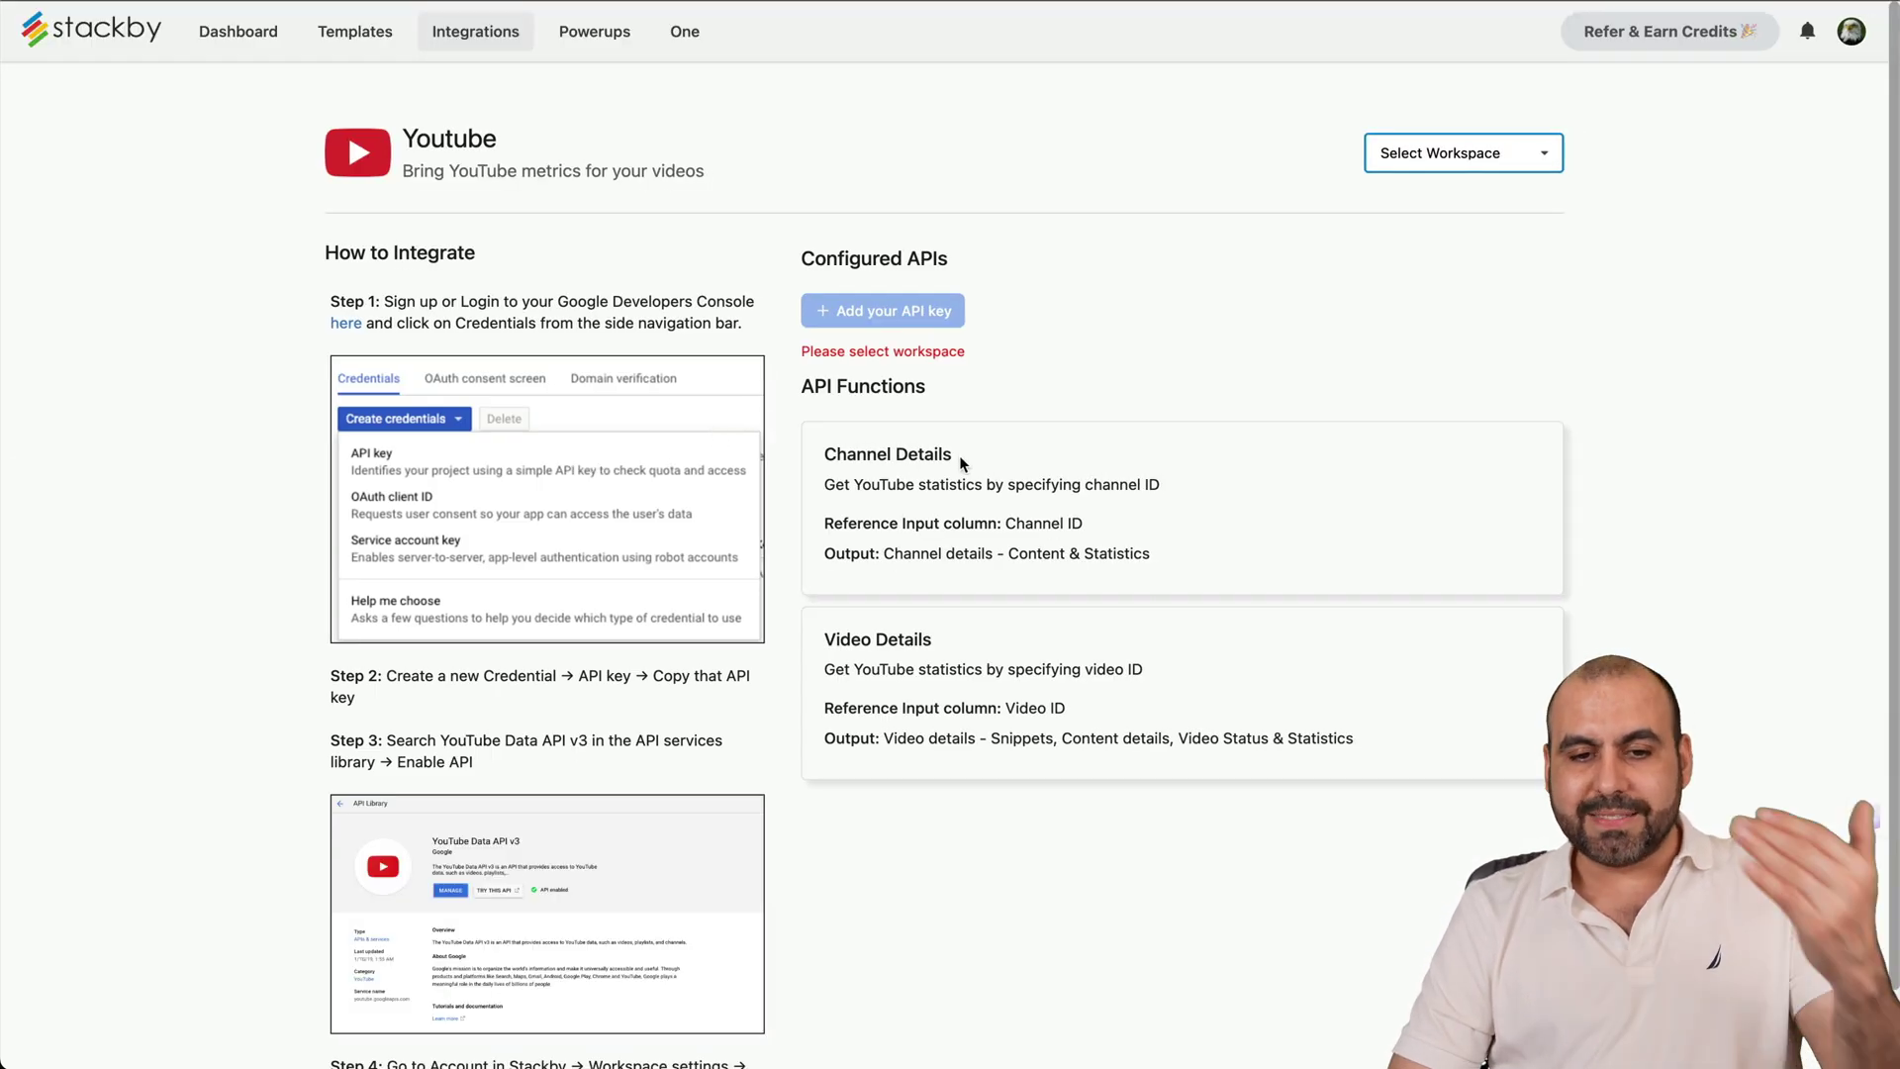
pyautogui.hscroll(-5, 1032, 508)
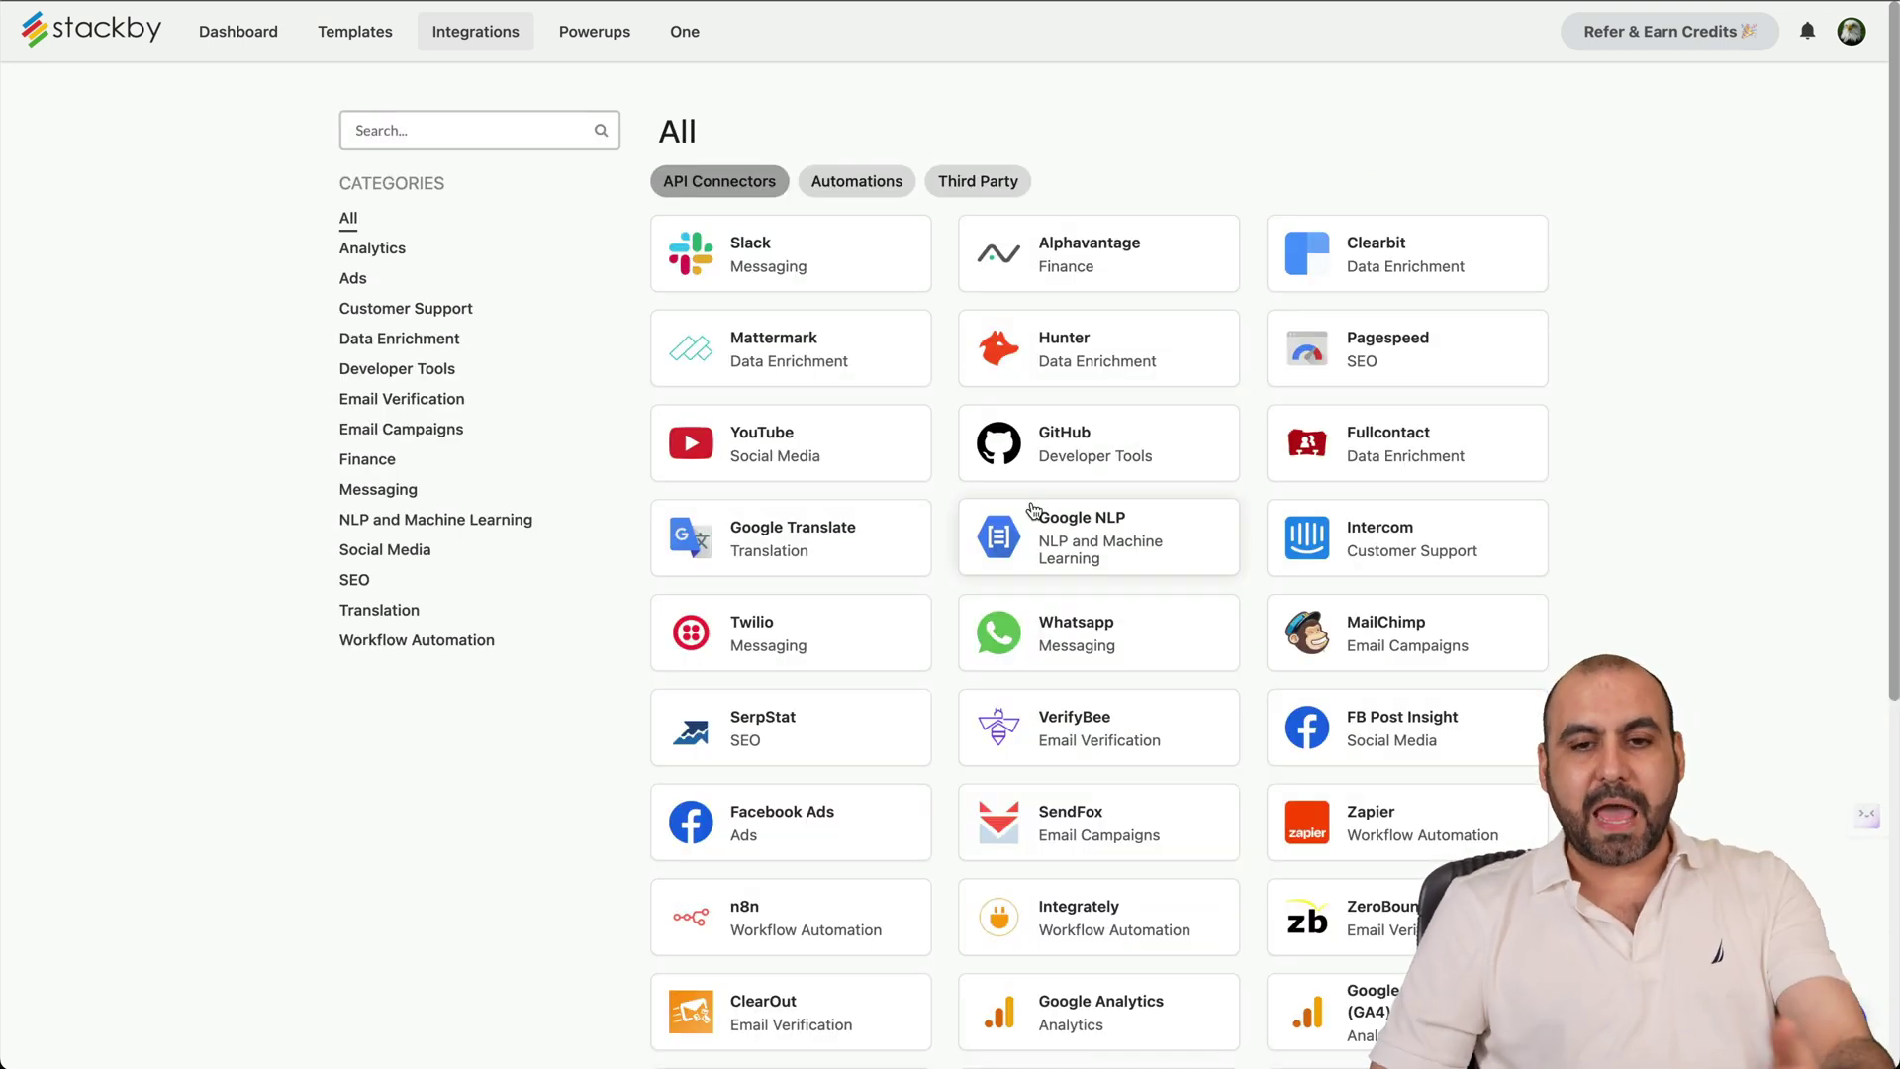
pyautogui.scroll(-5, 1033, 509)
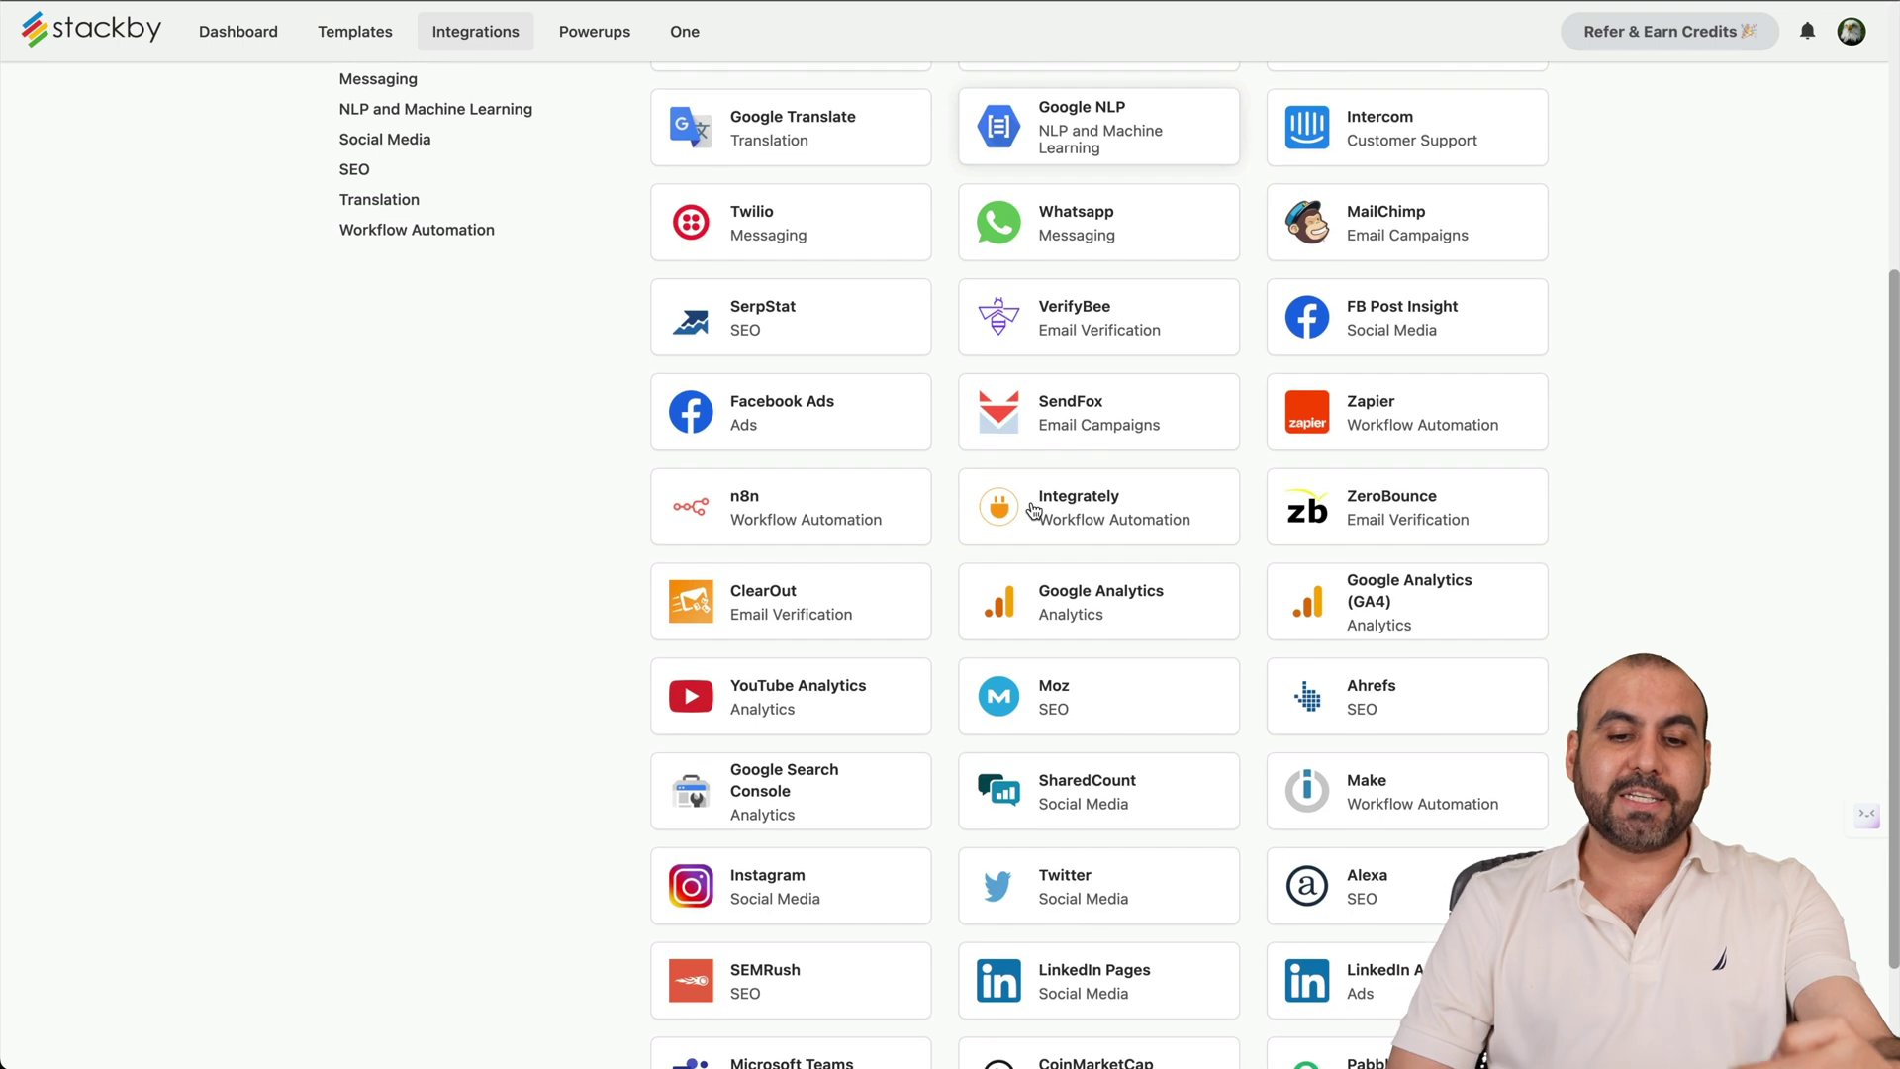
pyautogui.scroll(-2, 1032, 509)
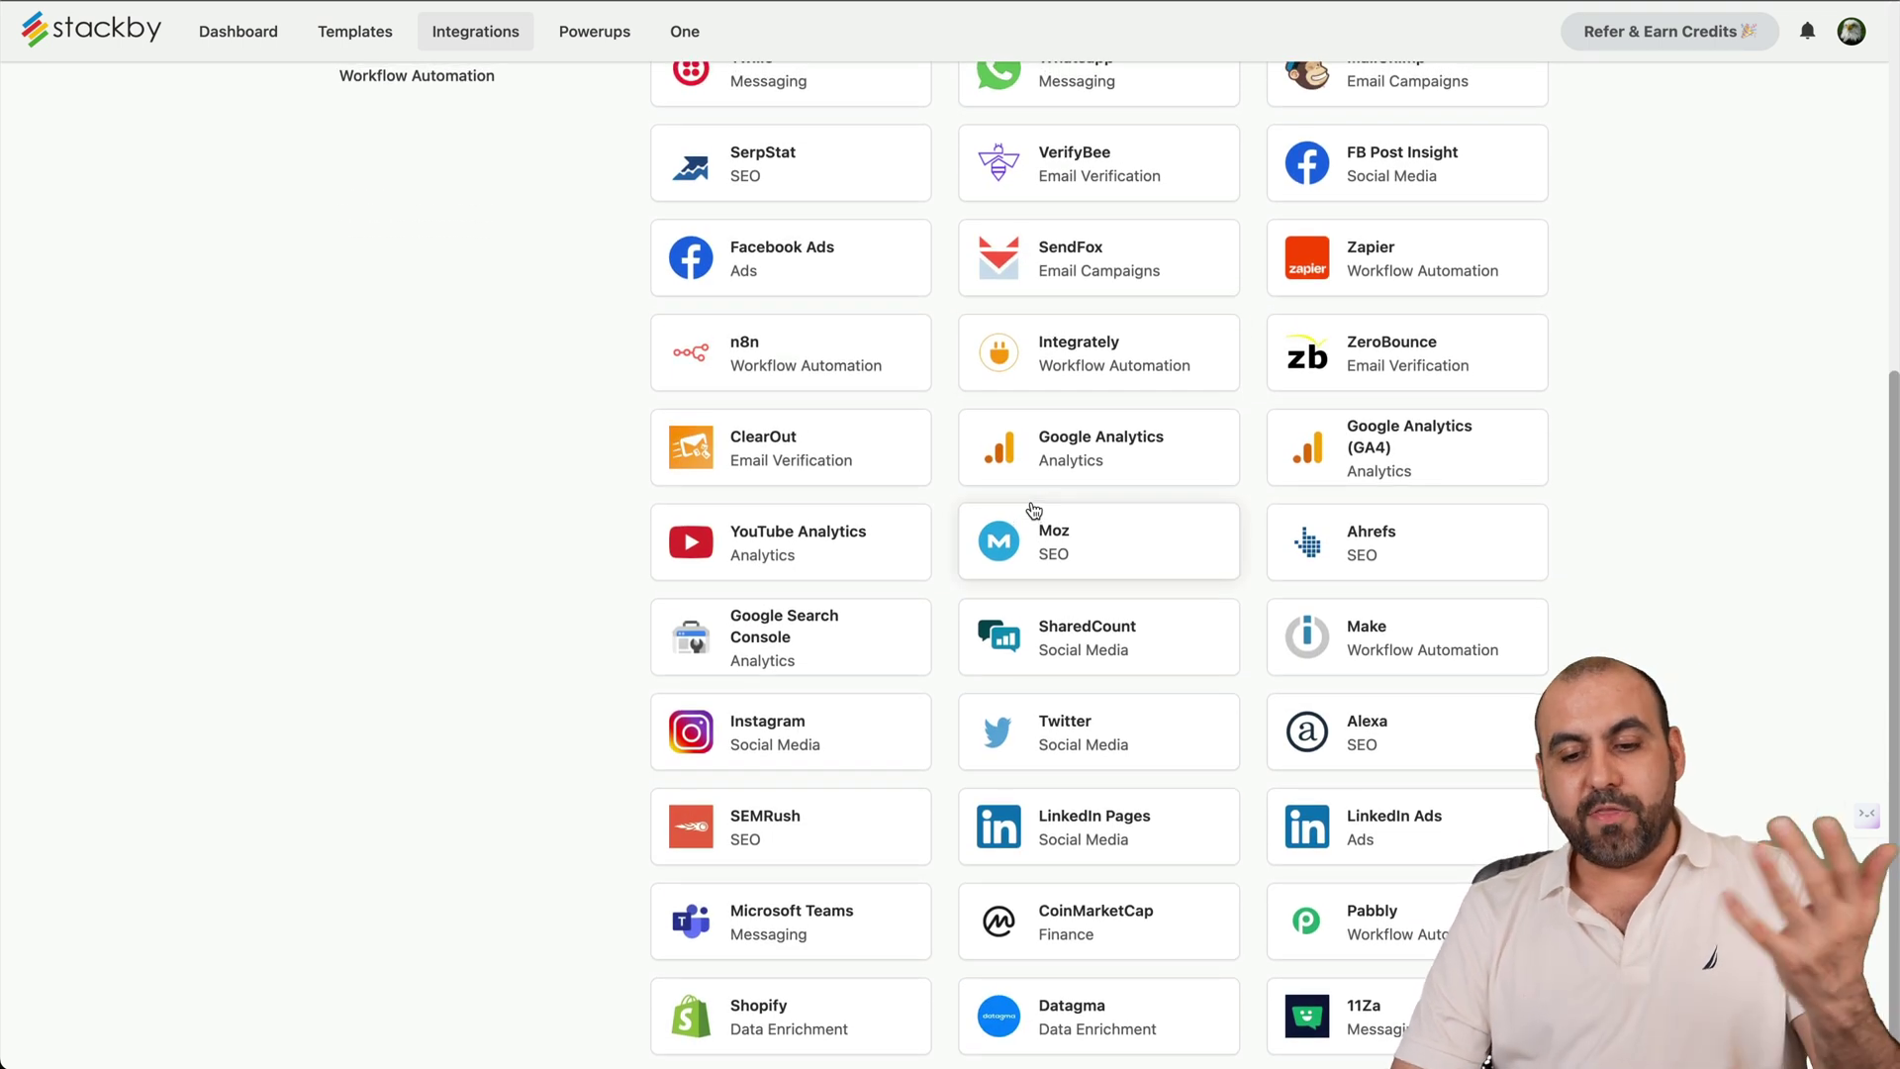
pyautogui.scroll(6, 1032, 509)
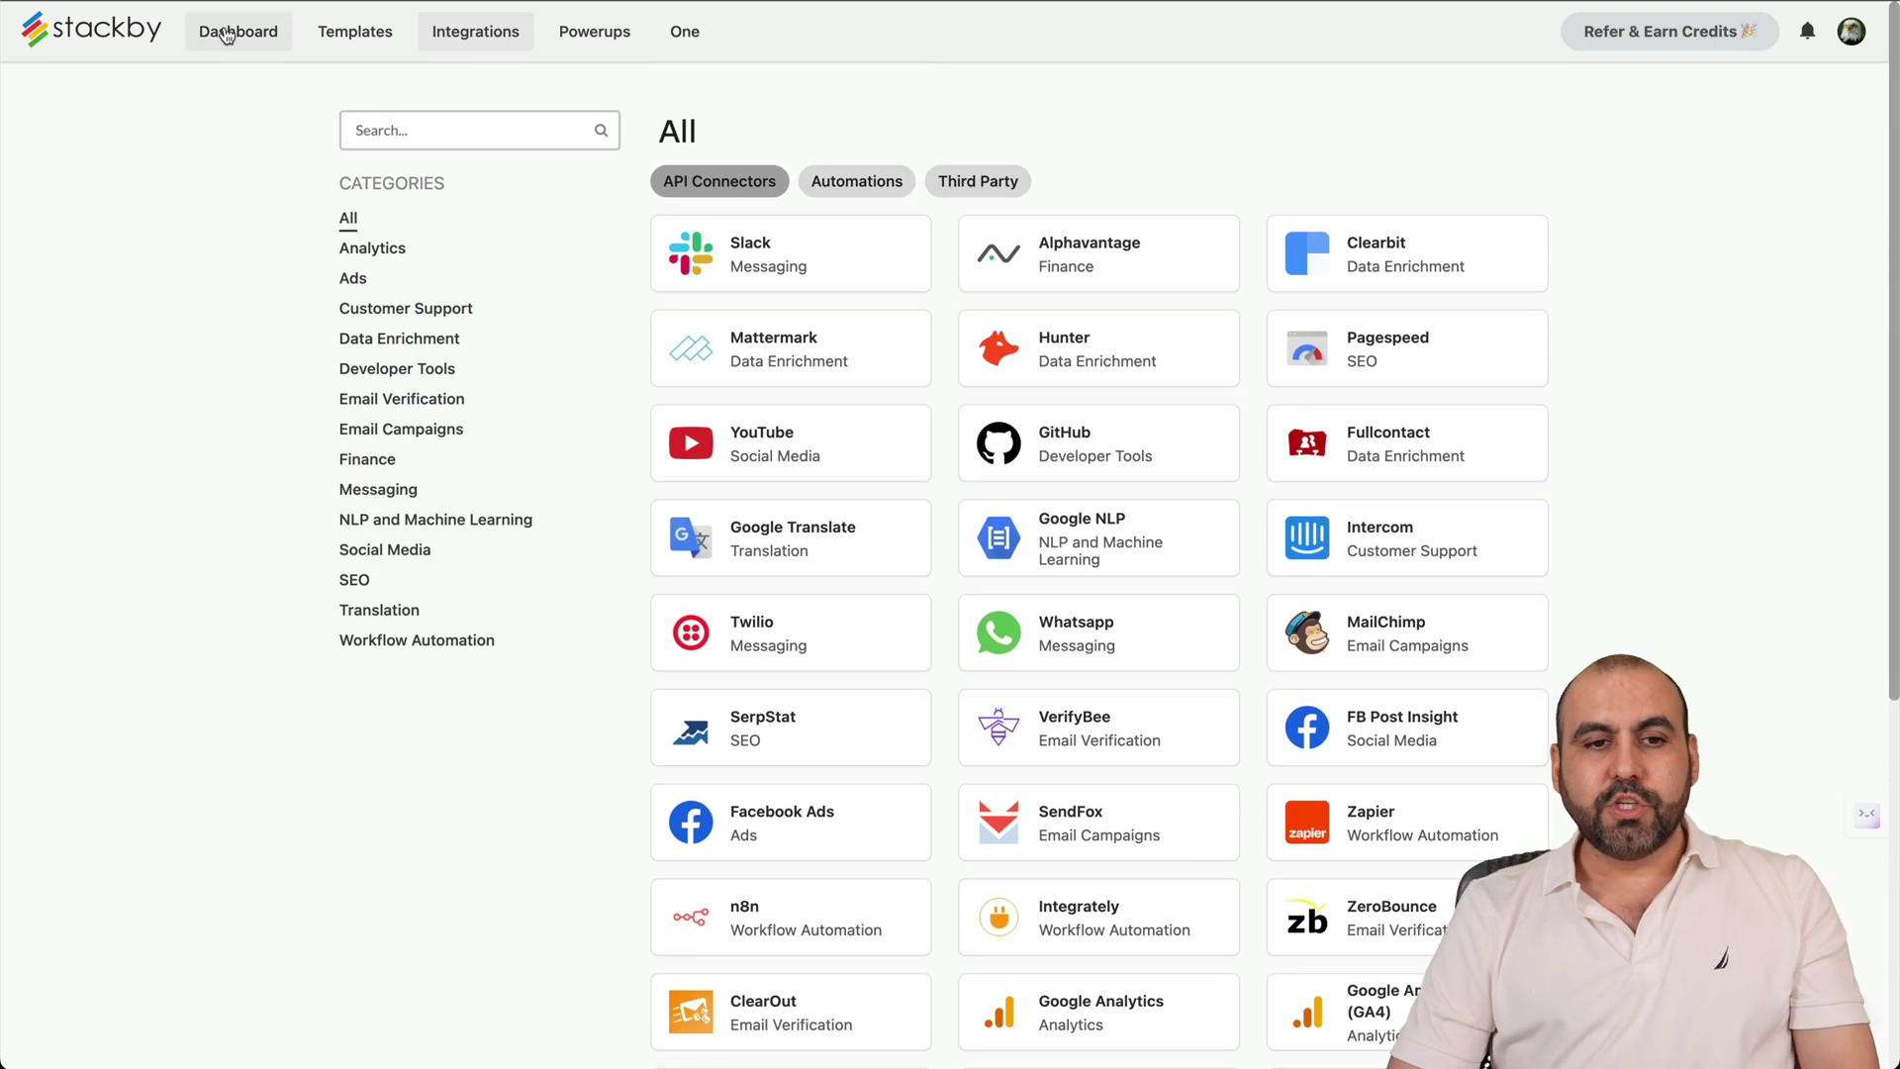
pyautogui.click(226, 32)
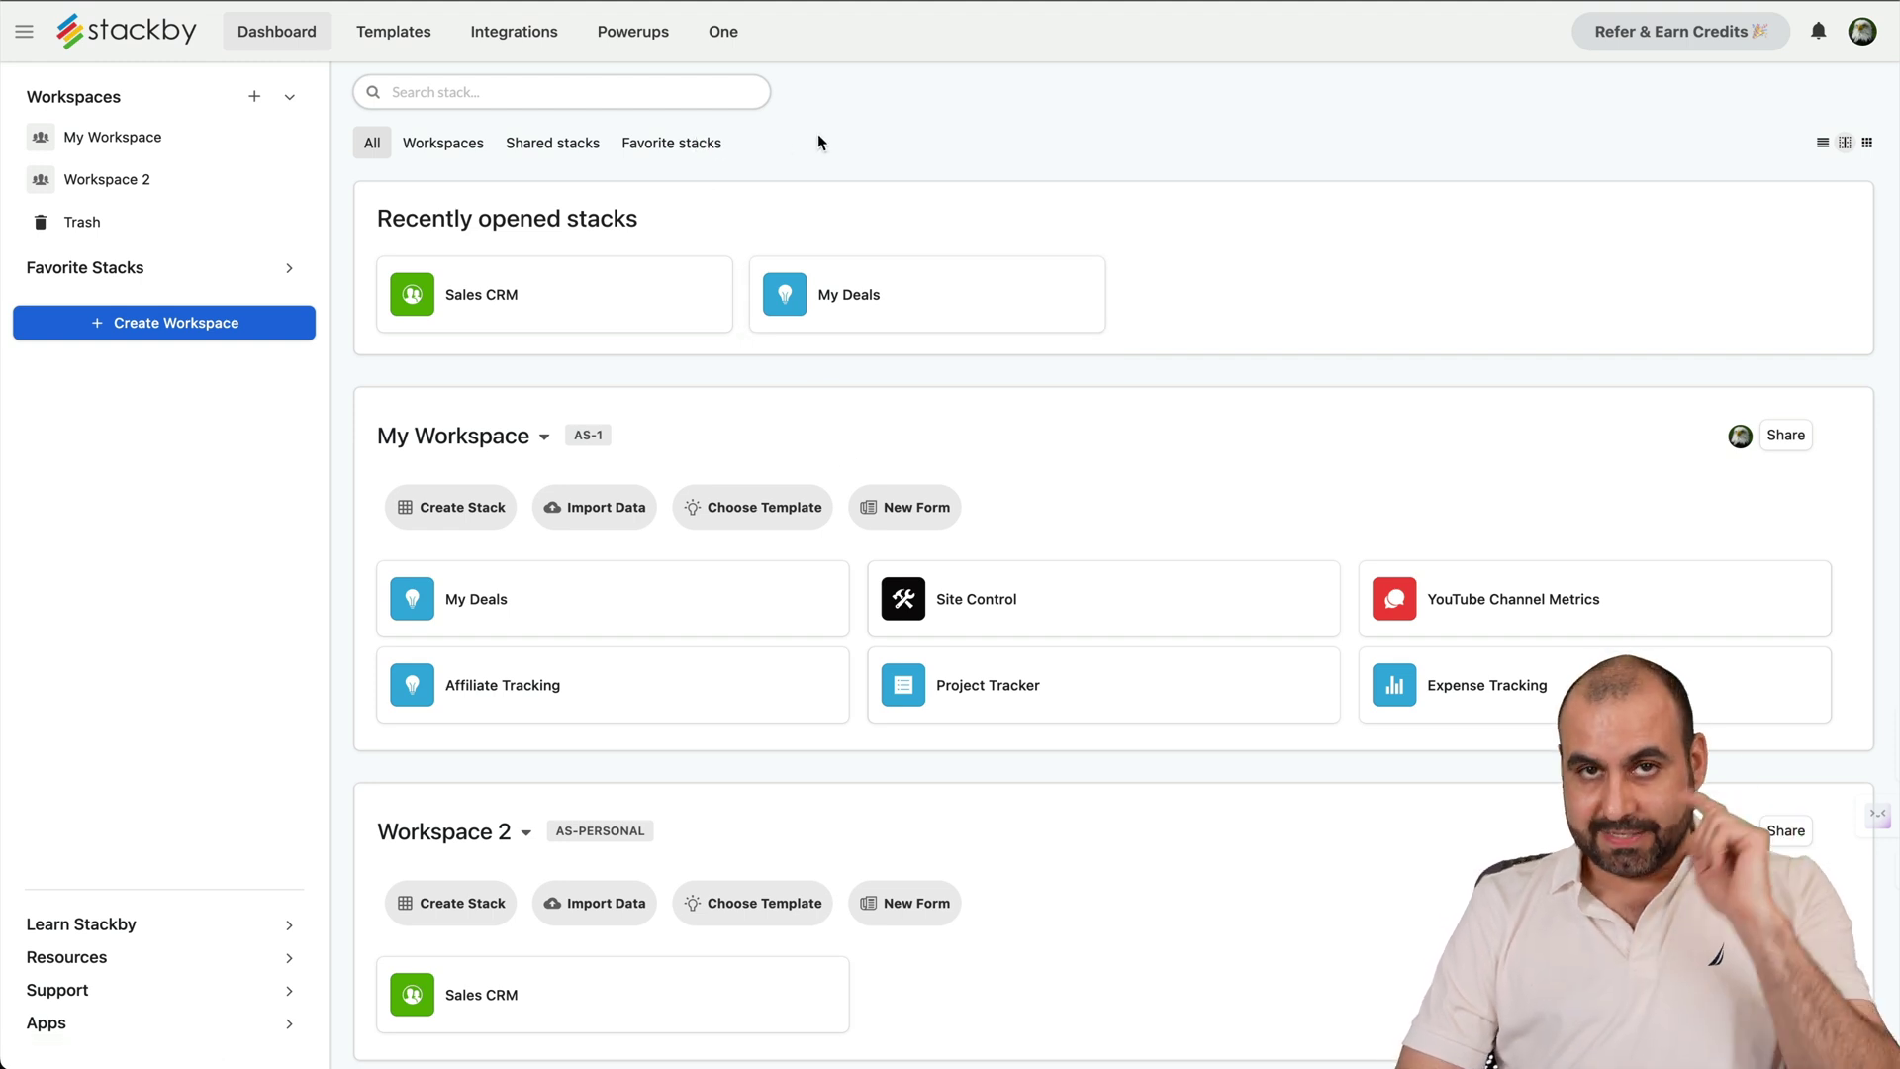